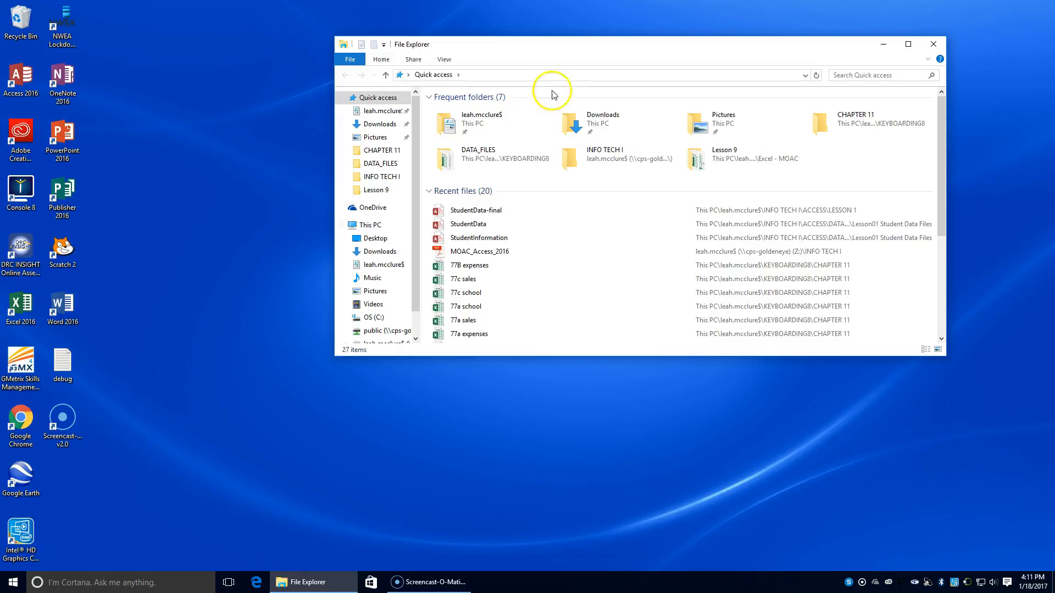
# Step: Open the MOAC_Access_2016 PDF from the INFO TECH I folder inside the personal network folder
pyautogui.doubleClick(479, 119)
pyautogui.doubleClick(469, 270)
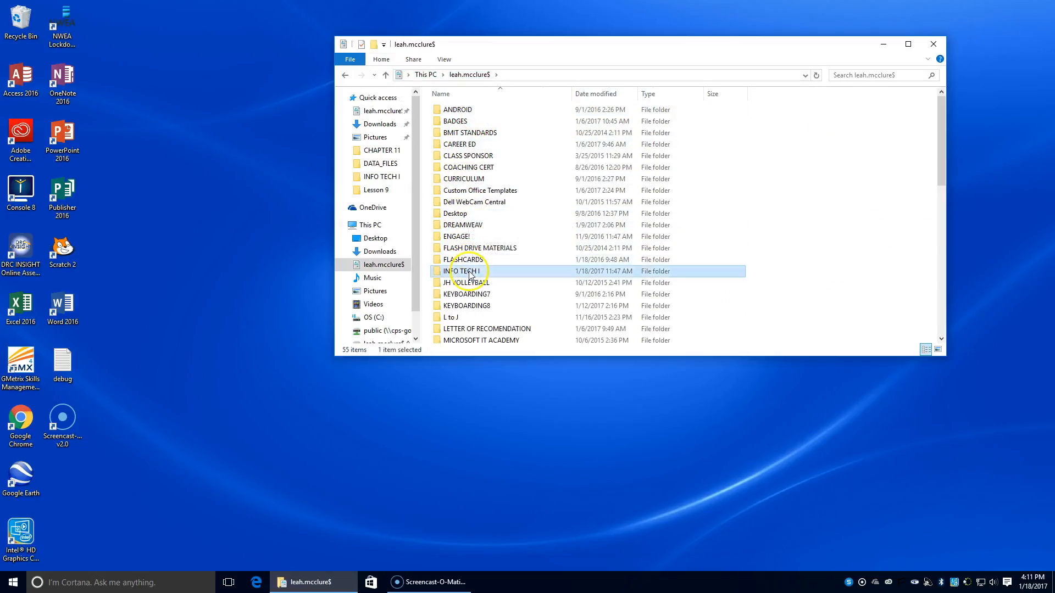
pyautogui.click(453, 180)
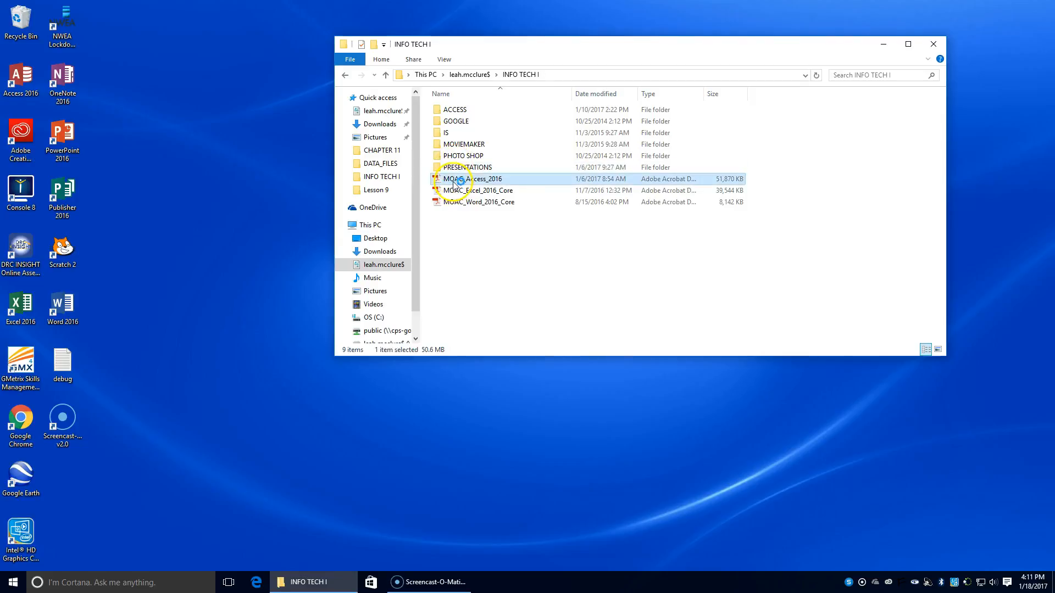
# Step: Go to the bookmark Lesson 2: Creating Database Tables in the PDF, and collapse the bookmarks and tools panes
pyautogui.click(37, 108)
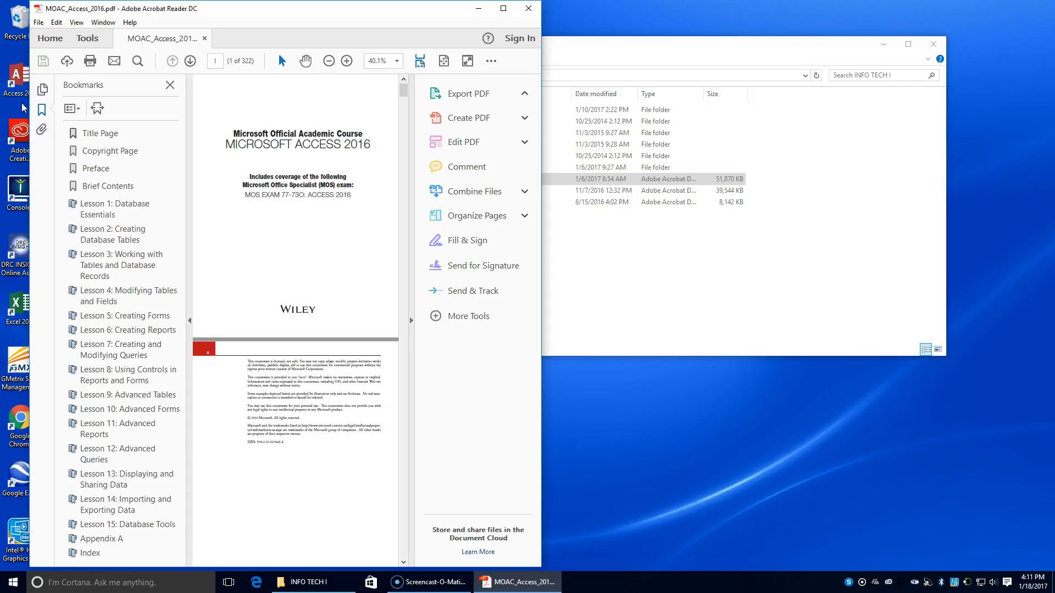
pyautogui.click(114, 230)
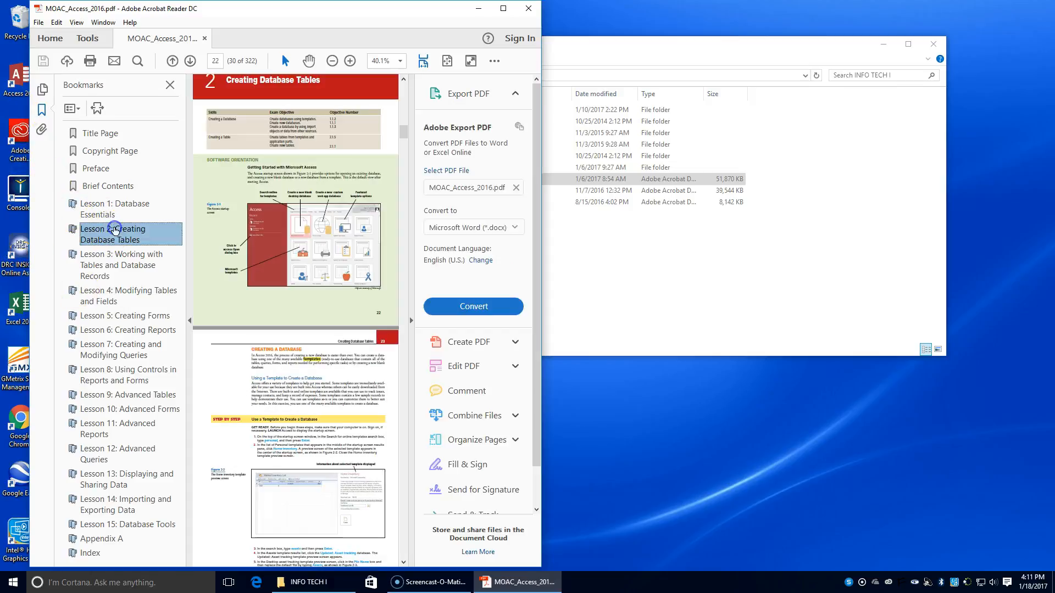
pyautogui.click(189, 220)
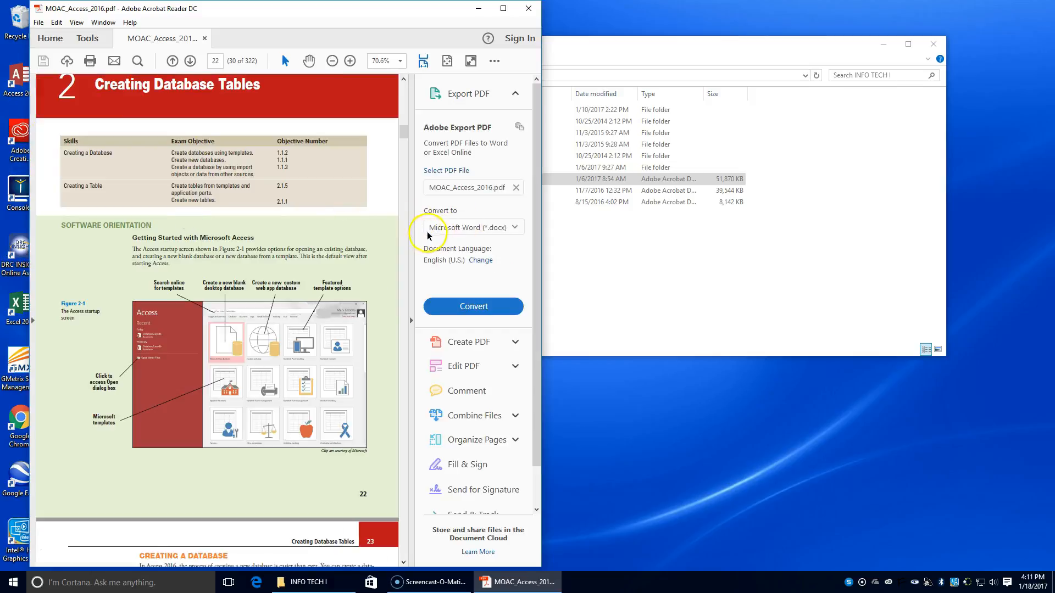
pyautogui.click(411, 235)
# Step: Move the INFO TECH I folder window clear of the PDF and read on to the exercise Use a Template to Create a Database on page 23
pyautogui.click(694, 258)
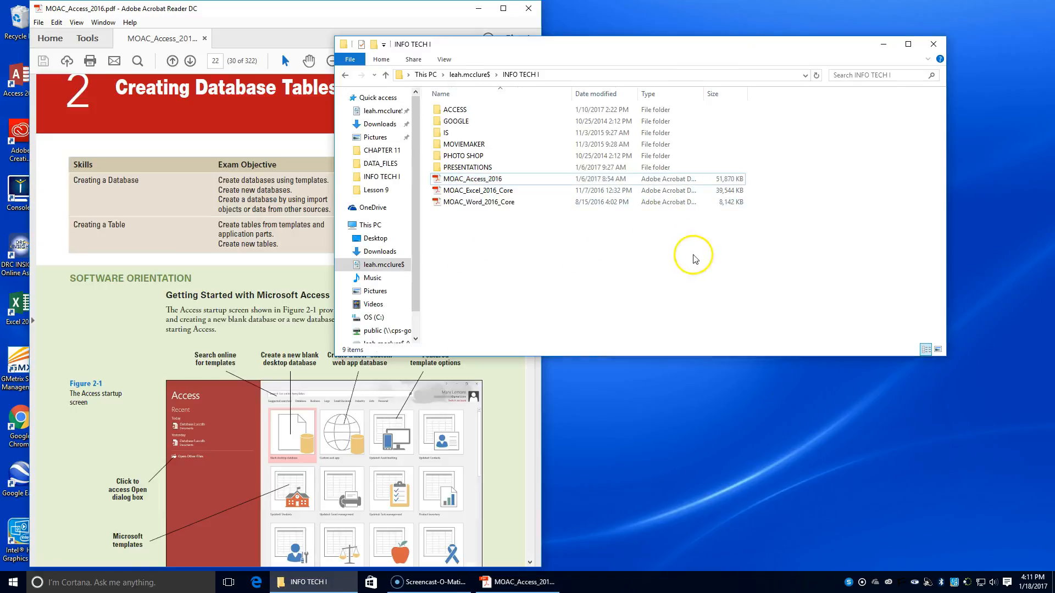
pyautogui.moveTo(600, 43); pyautogui.dragTo(825, 42)
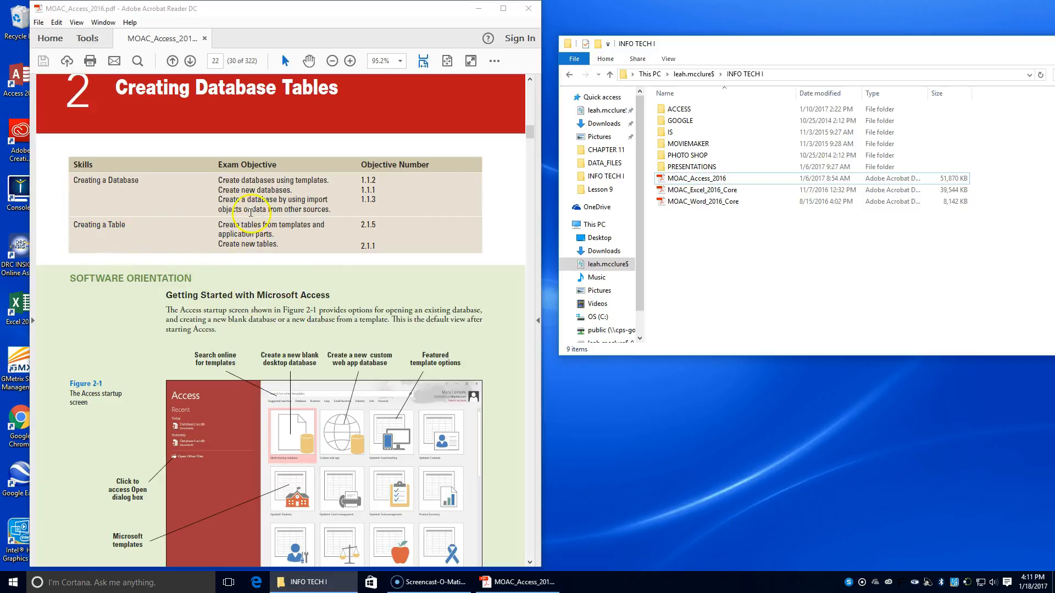
pyautogui.scroll(-3, 249, 198)
pyautogui.scroll(-5, 250, 198)
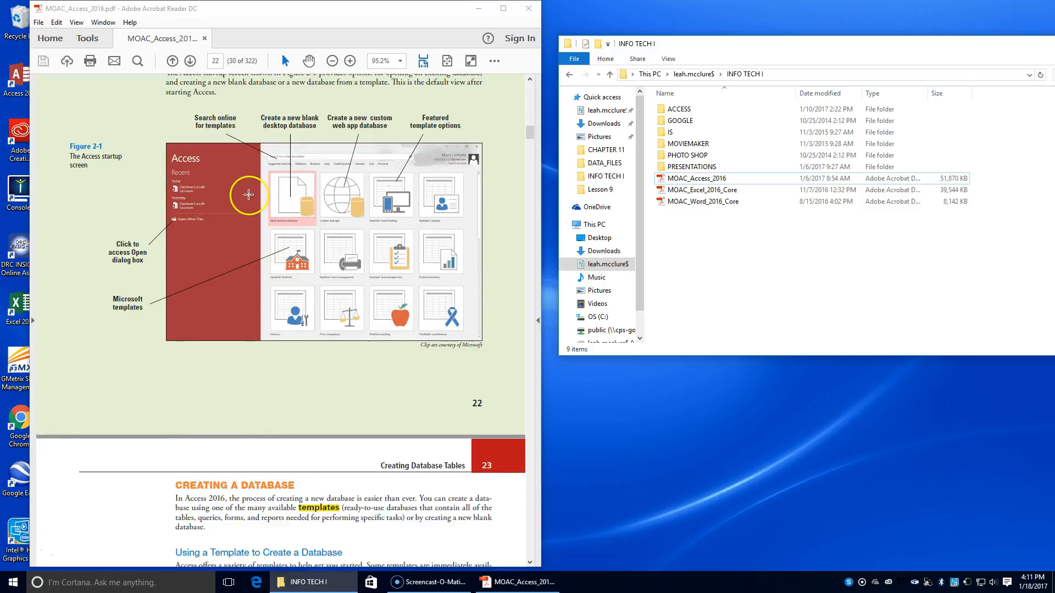
pyautogui.scroll(-1, 246, 198)
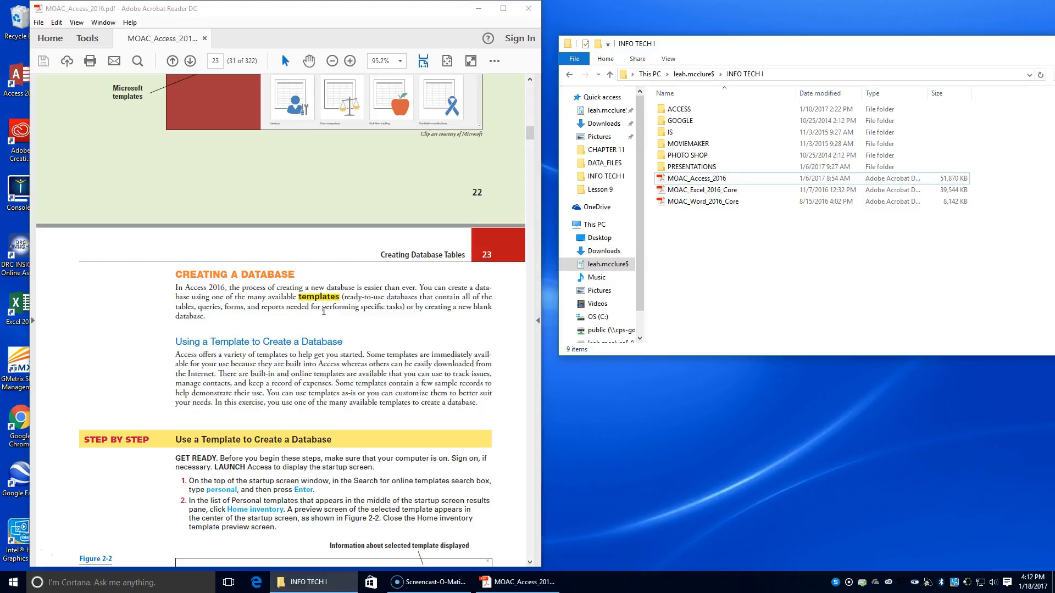
pyautogui.scroll(-3, 251, 331)
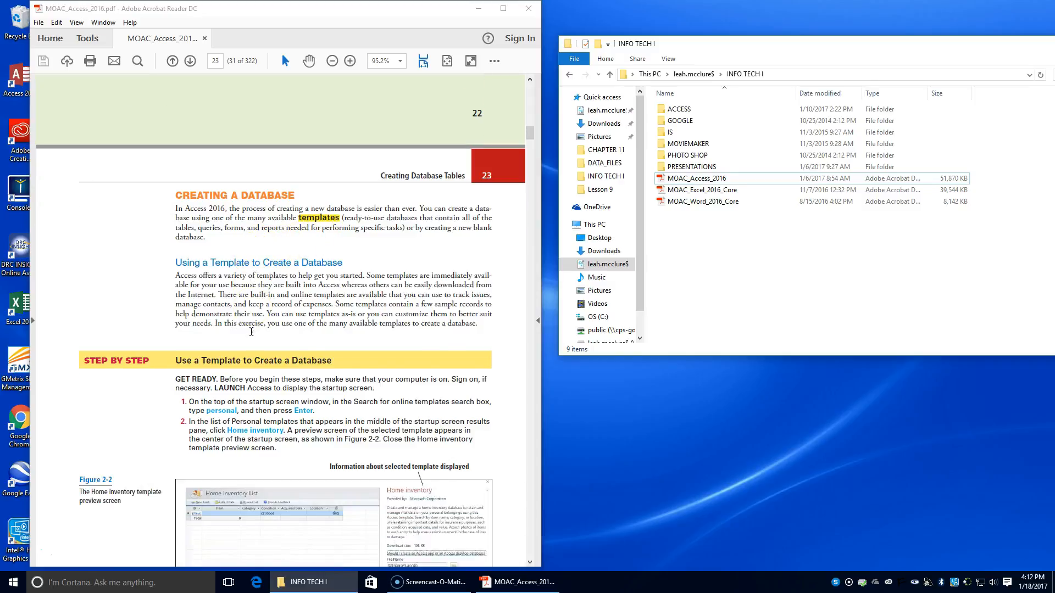
pyautogui.scroll(-1, 251, 332)
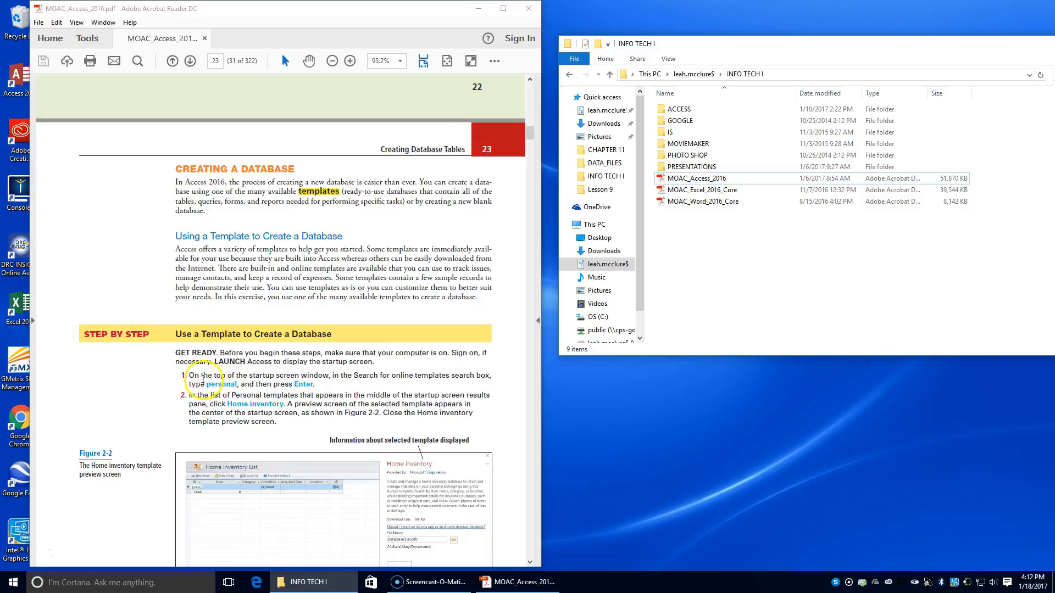
pyautogui.rightClick(222, 430)
# Step: Find Access through the Windows search and launch it
pyautogui.click(144, 582)
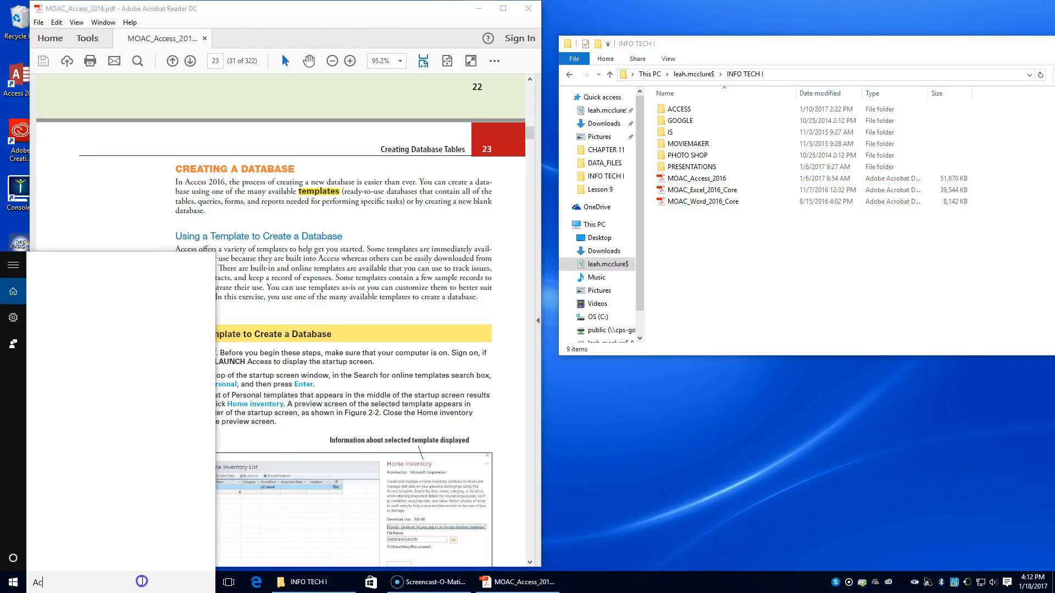
pyautogui.write('access')
pyautogui.press('Return')
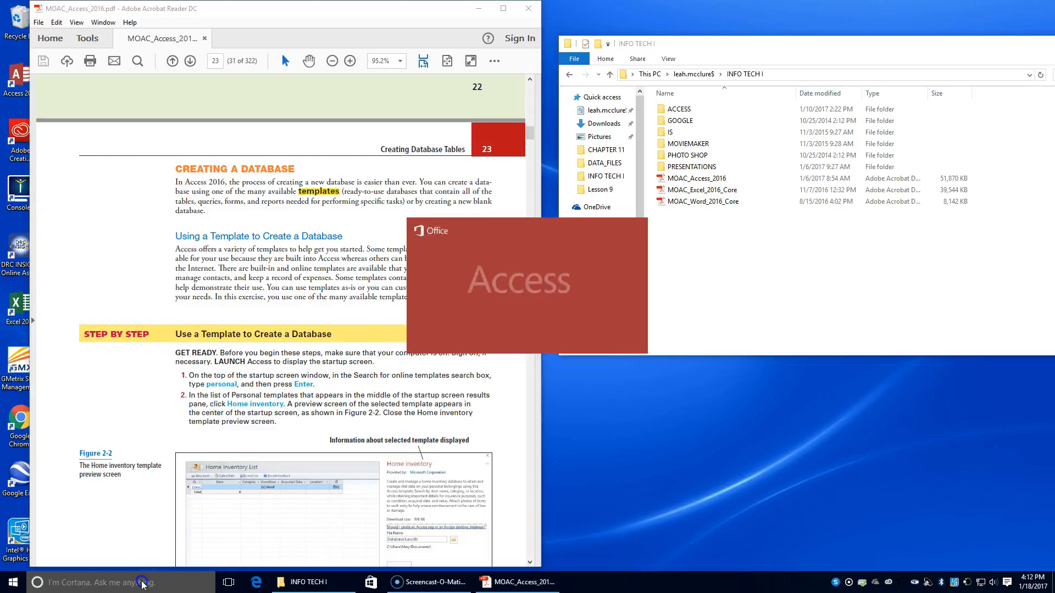
# Step: Close the INFO TECH I folder window and arrange the PDF and Access windows side by side
pyautogui.click(921, 43)
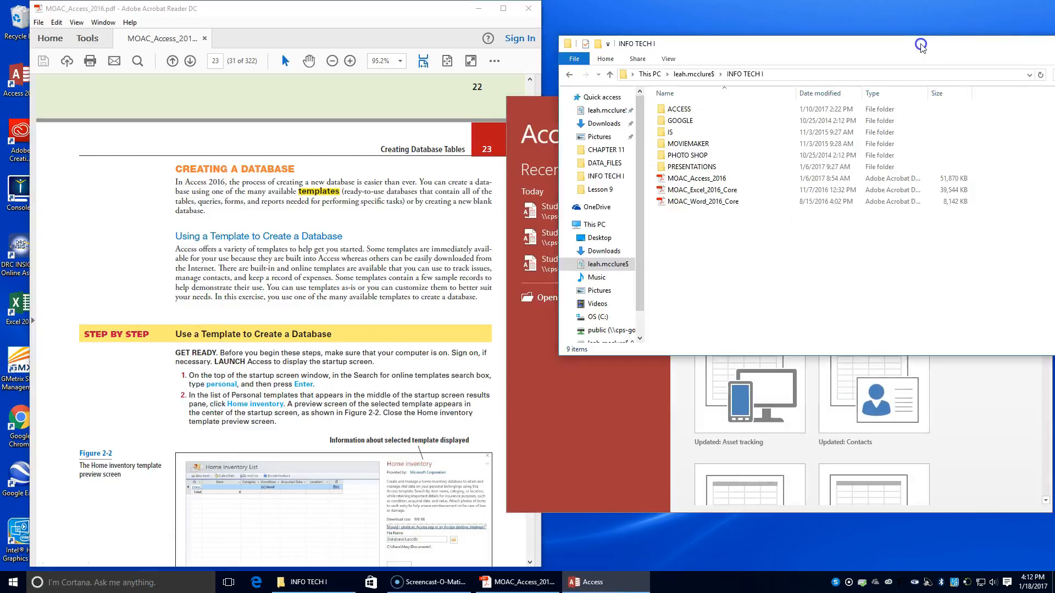
pyautogui.moveTo(1007, 50); pyautogui.dragTo(817, 78)
pyautogui.click(909, 71)
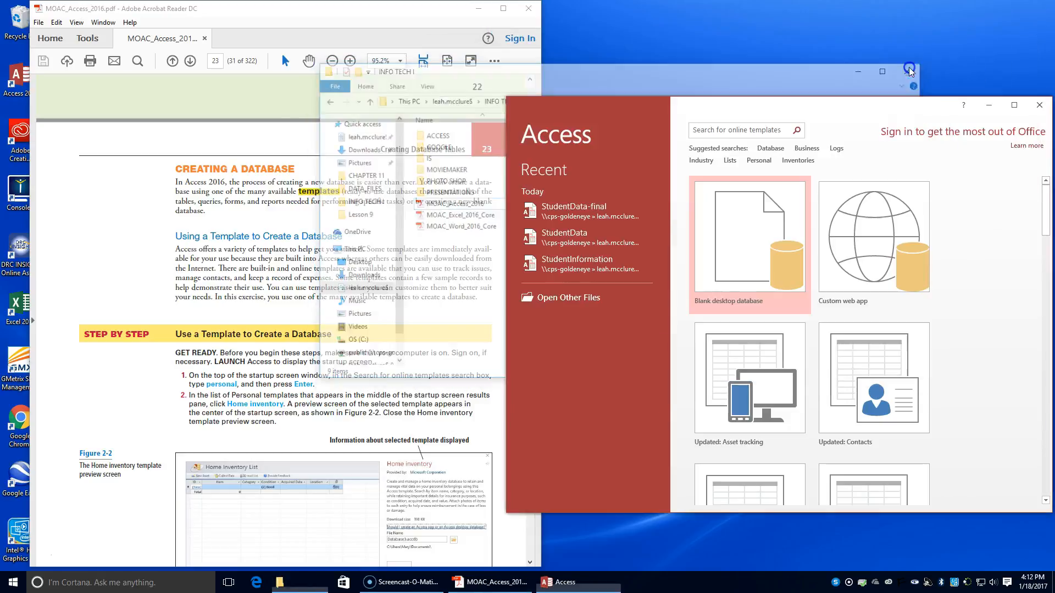
pyautogui.moveTo(827, 96); pyautogui.dragTo(827, 0)
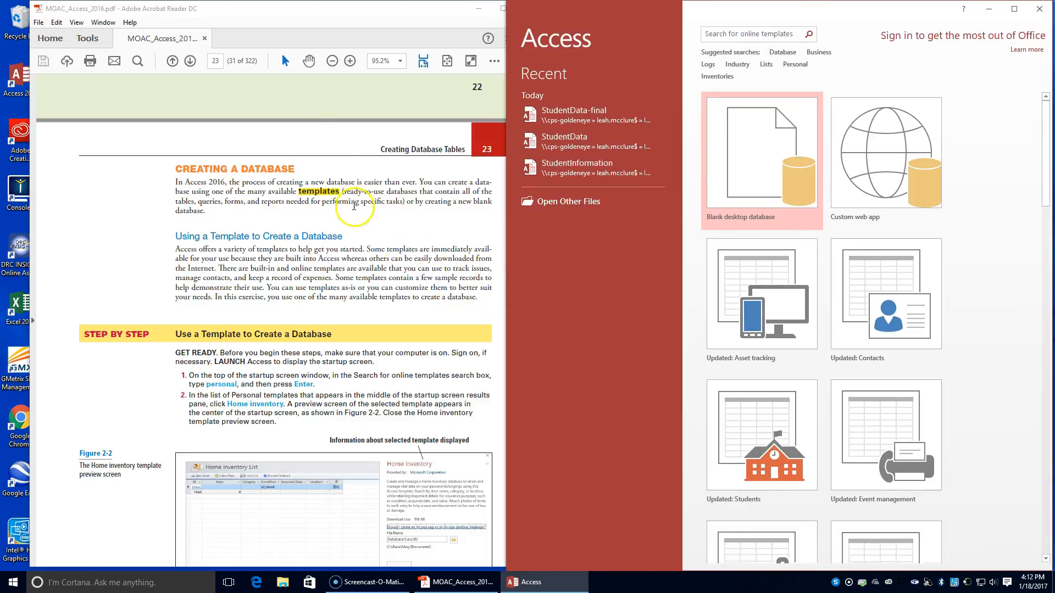
pyautogui.moveTo(354, 15); pyautogui.dragTo(321, 17)
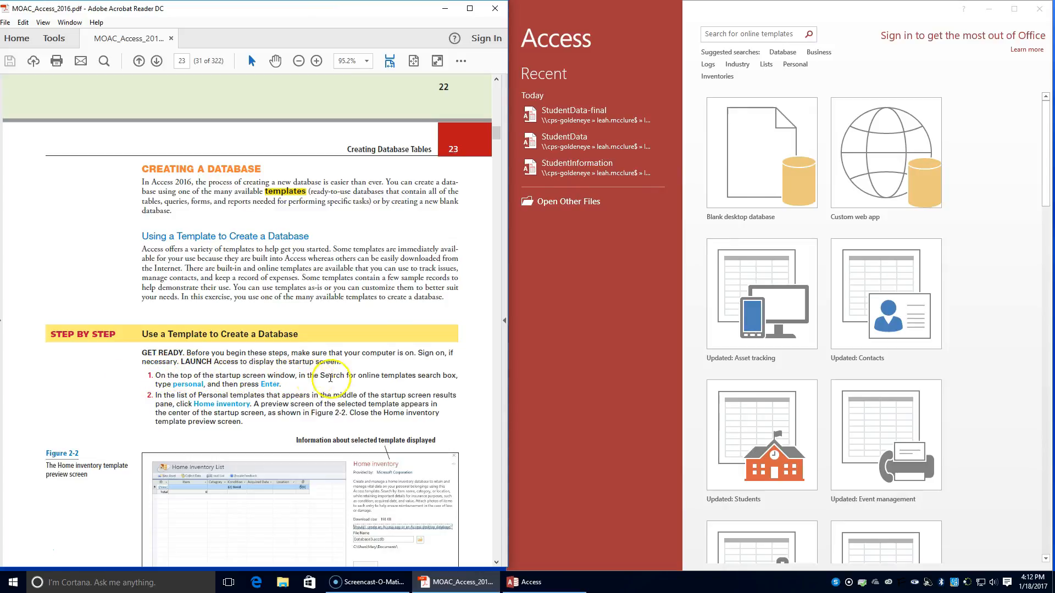
# Step: Search the Access online templates for "personal"
pyautogui.click(748, 34)
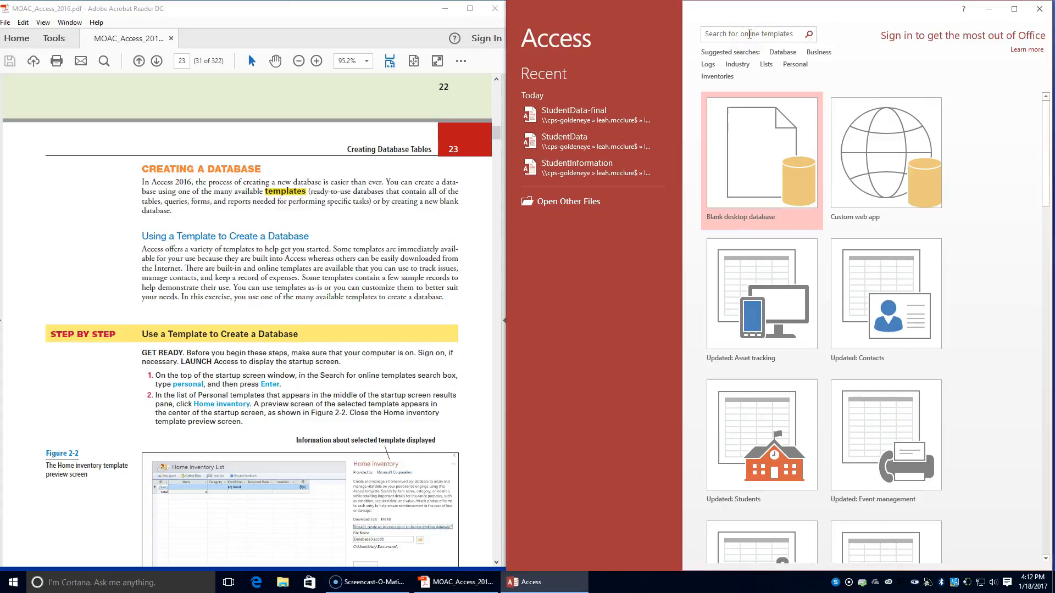
pyautogui.click(792, 32)
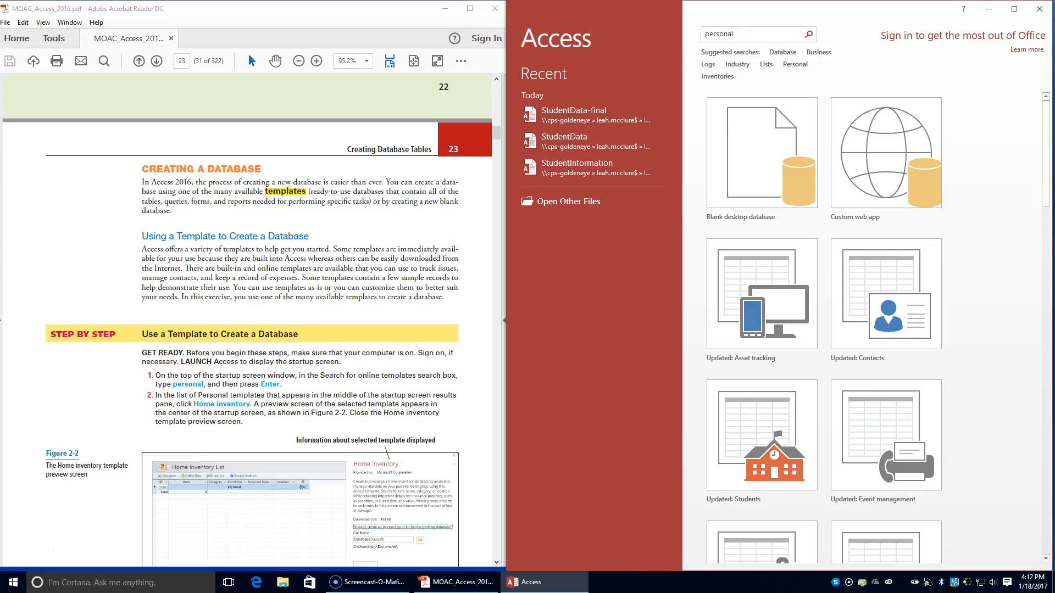
pyautogui.press('Return')
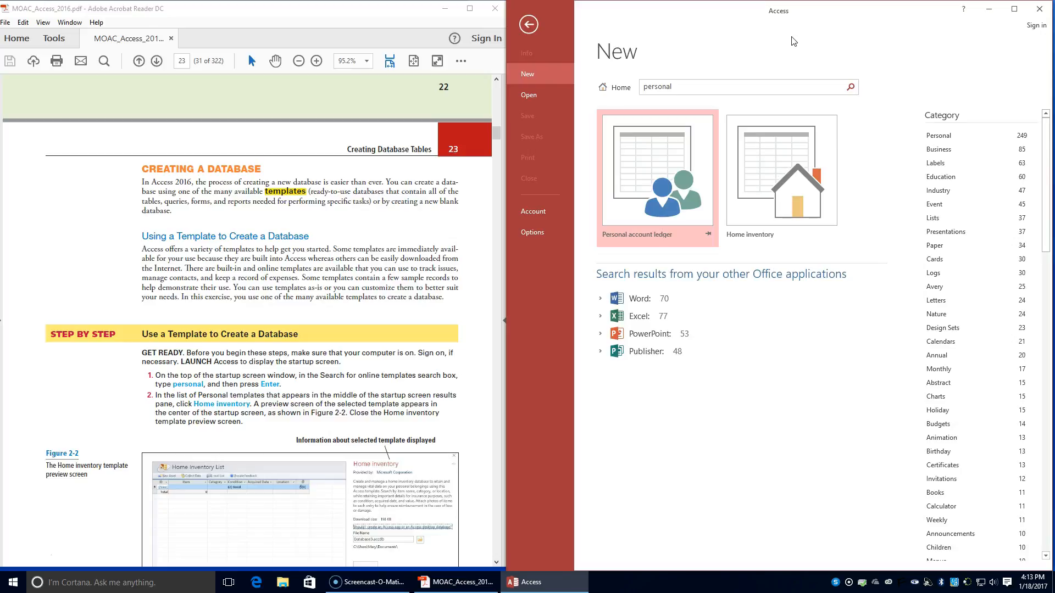
# Step: Preview the Home inventory template, compare it with Figure 2-2 in the textbook, and close the preview
pyautogui.click(763, 186)
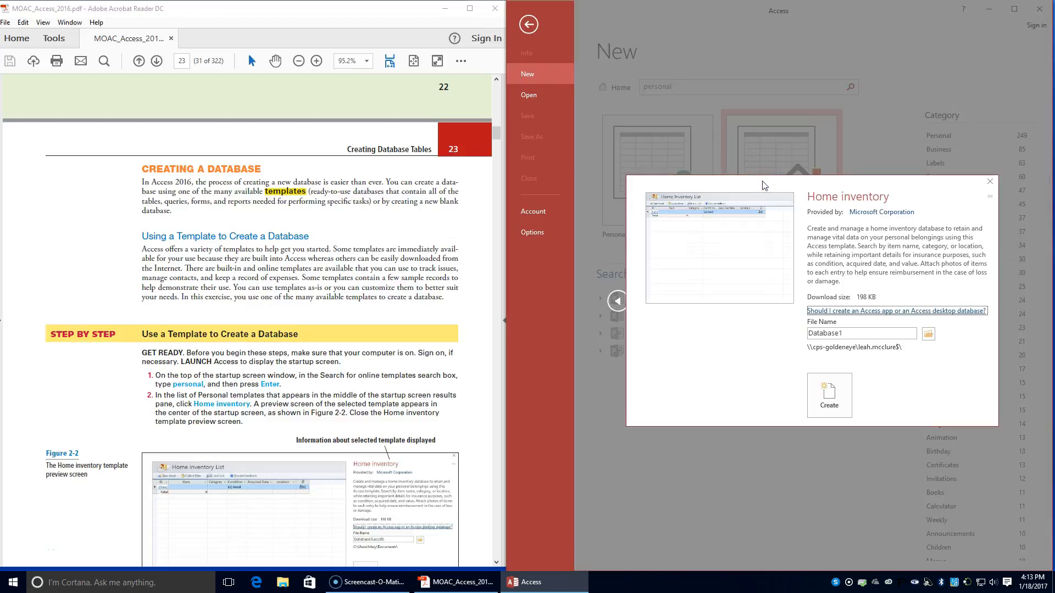
pyautogui.scroll(-1, 241, 379)
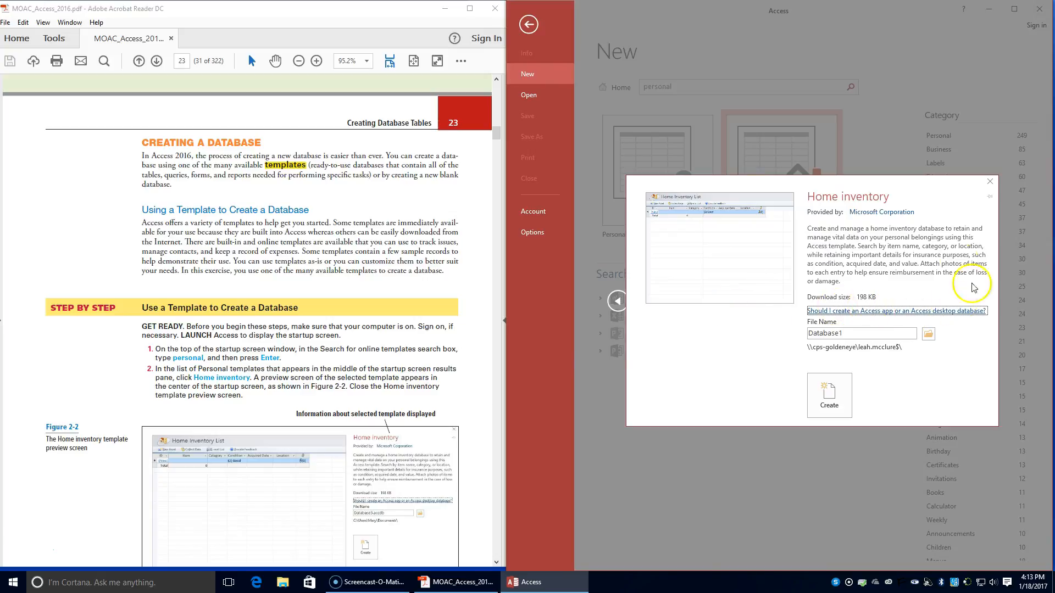
pyautogui.scroll(-5, 247, 397)
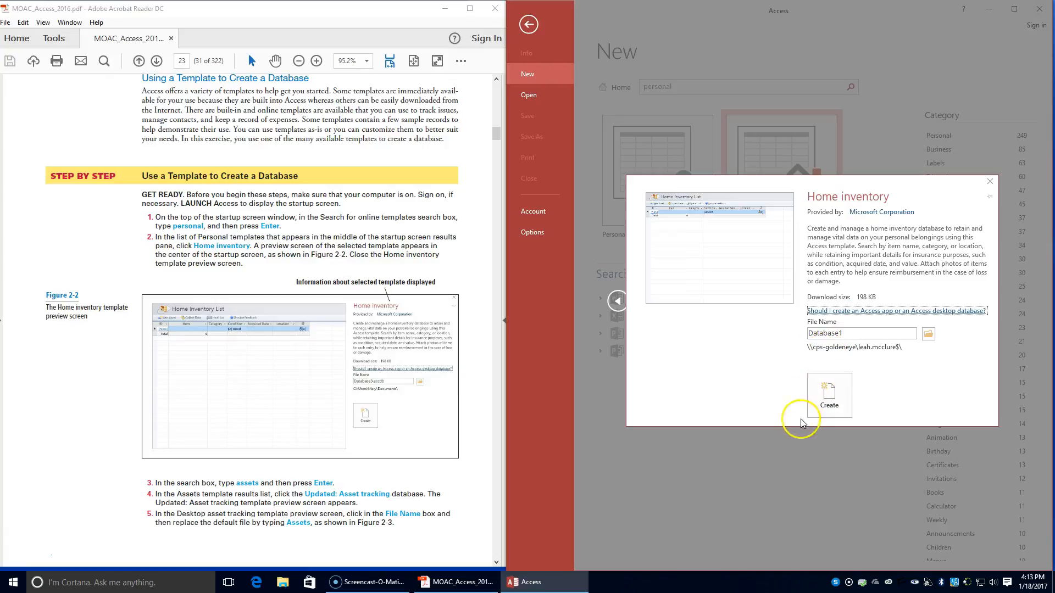
pyautogui.click(992, 183)
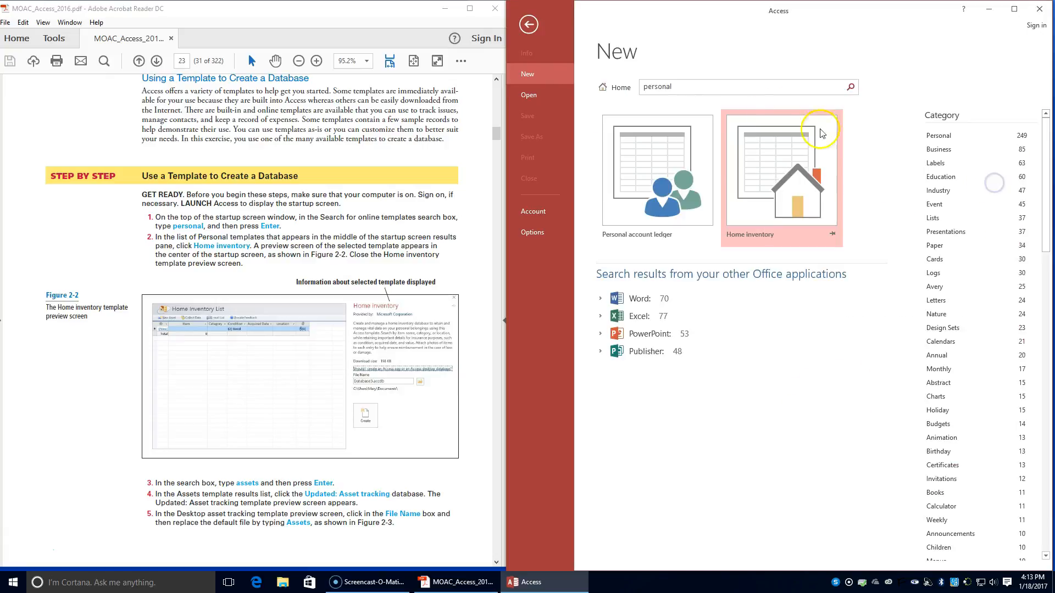
# Step: Search the Access online templates for "assets"
pyautogui.click(792, 92)
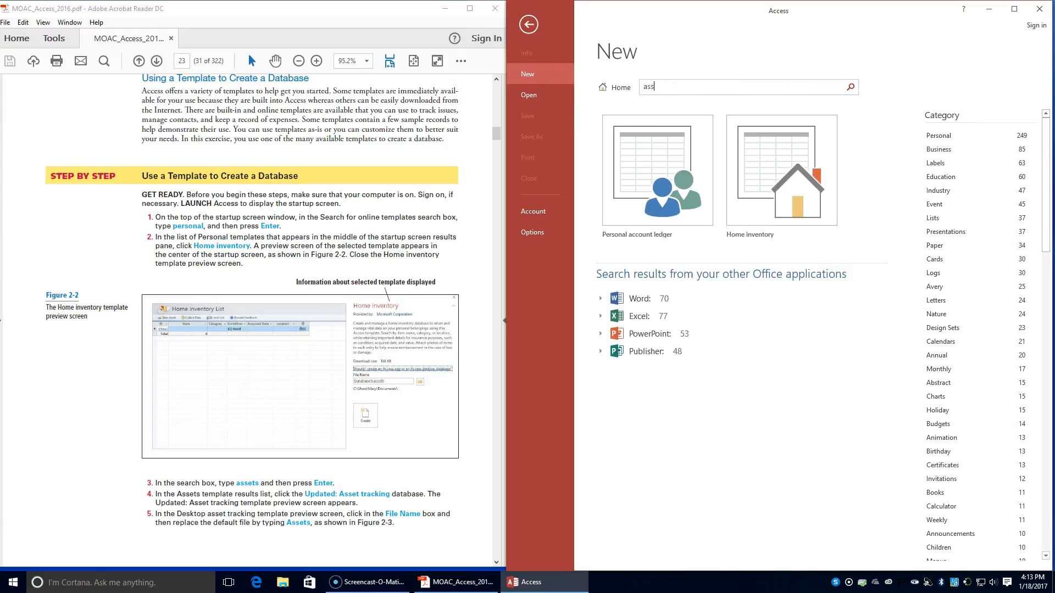
pyautogui.write('assets')
pyautogui.press('Return')
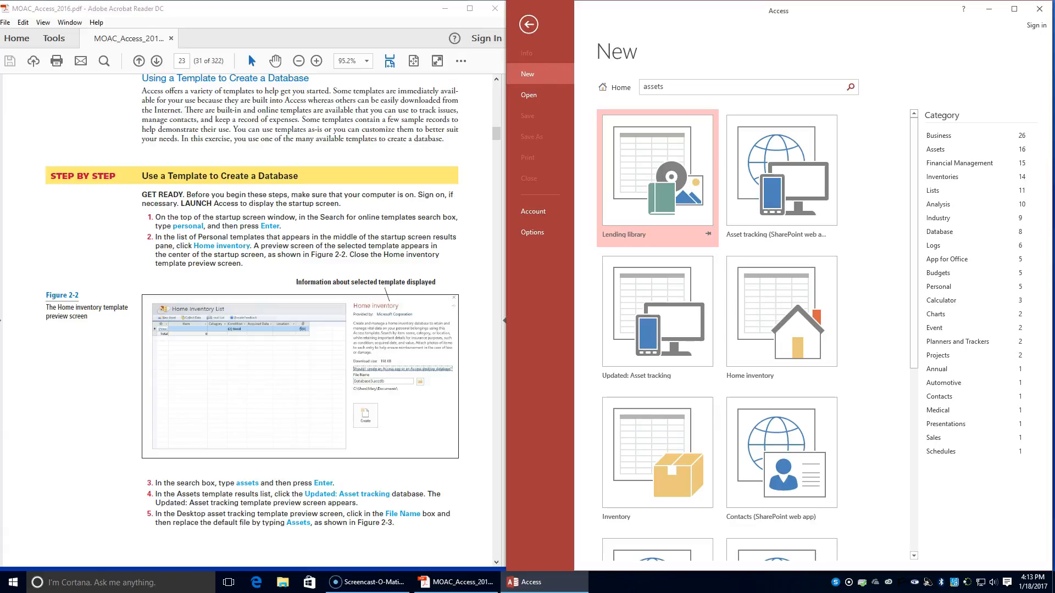
# Step: Open the preview of the Updated: Asset tracking template and set the database file name to Assets
pyautogui.click(657, 330)
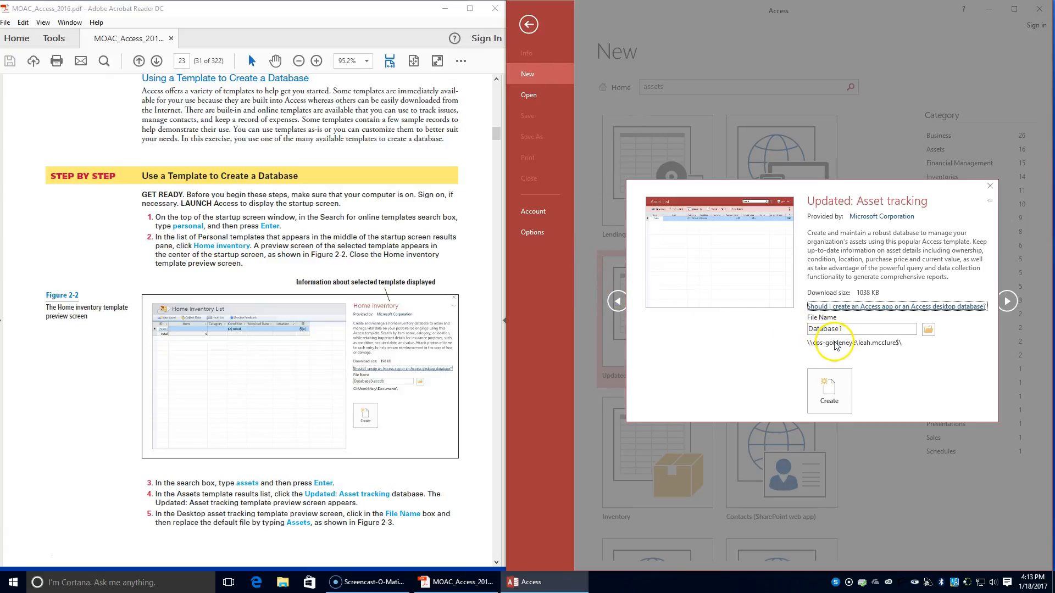
pyautogui.doubleClick(850, 328)
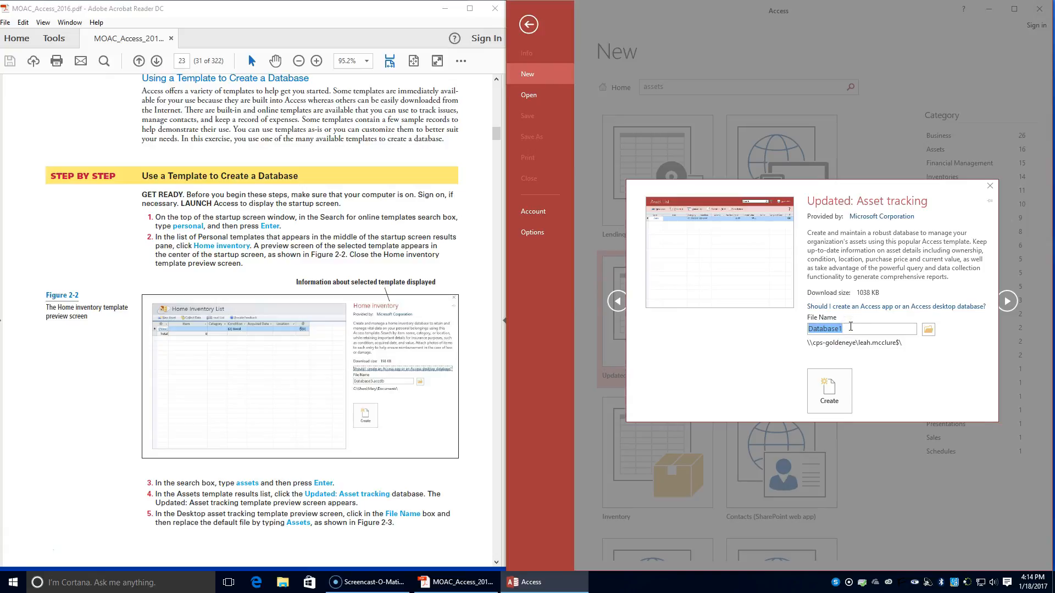
pyautogui.write('Assets')
# Step: Read page 24 of the textbook, examining Figure 2-3 and the instructions for choosing the save location and creating the database
pyautogui.scroll(-3, 396, 388)
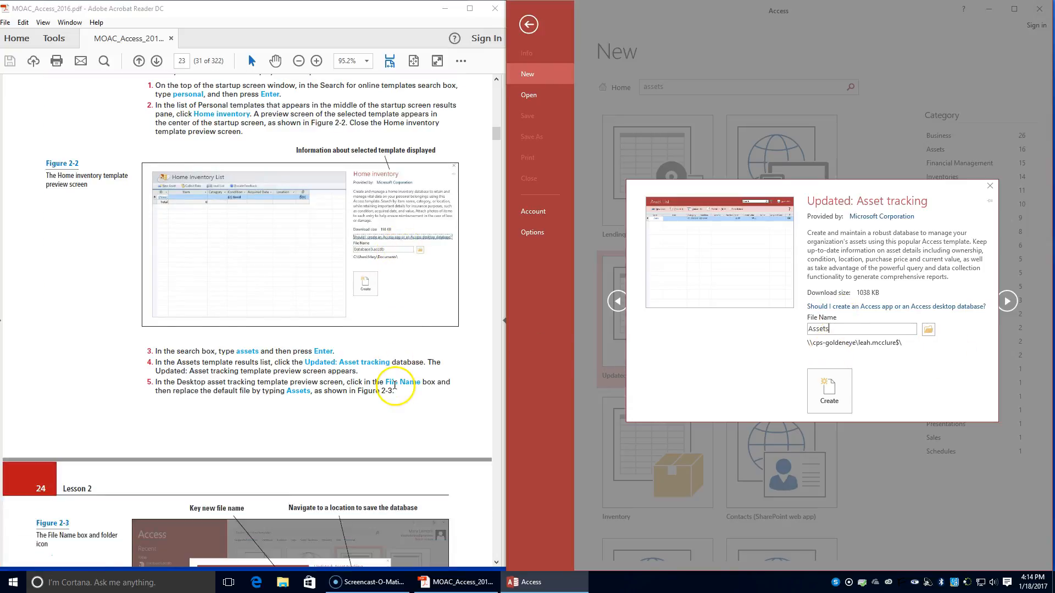
pyautogui.scroll(-2, 395, 389)
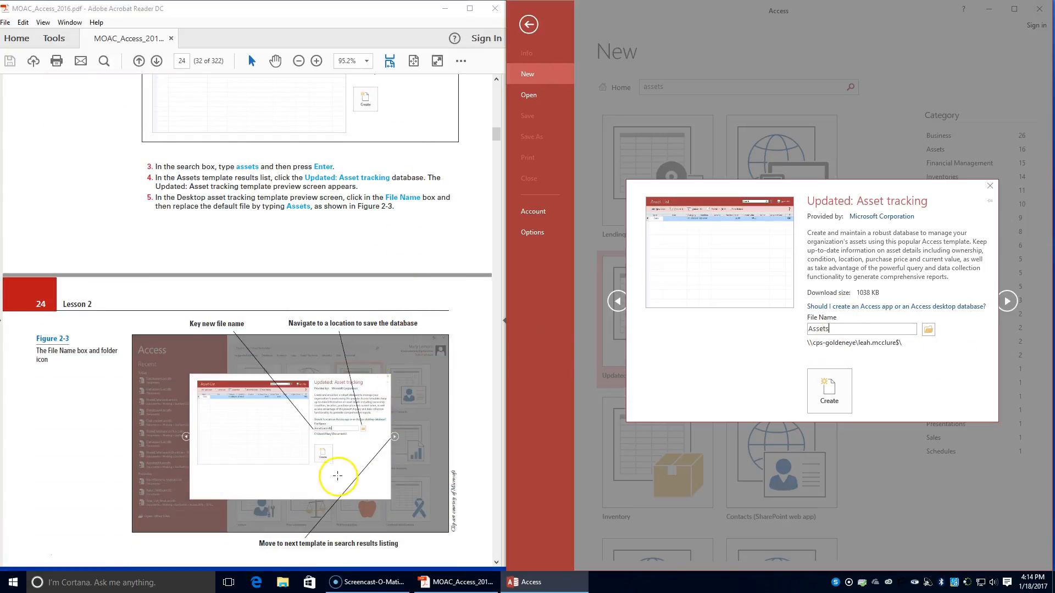
pyautogui.scroll(-2, 293, 455)
pyautogui.scroll(2, 293, 453)
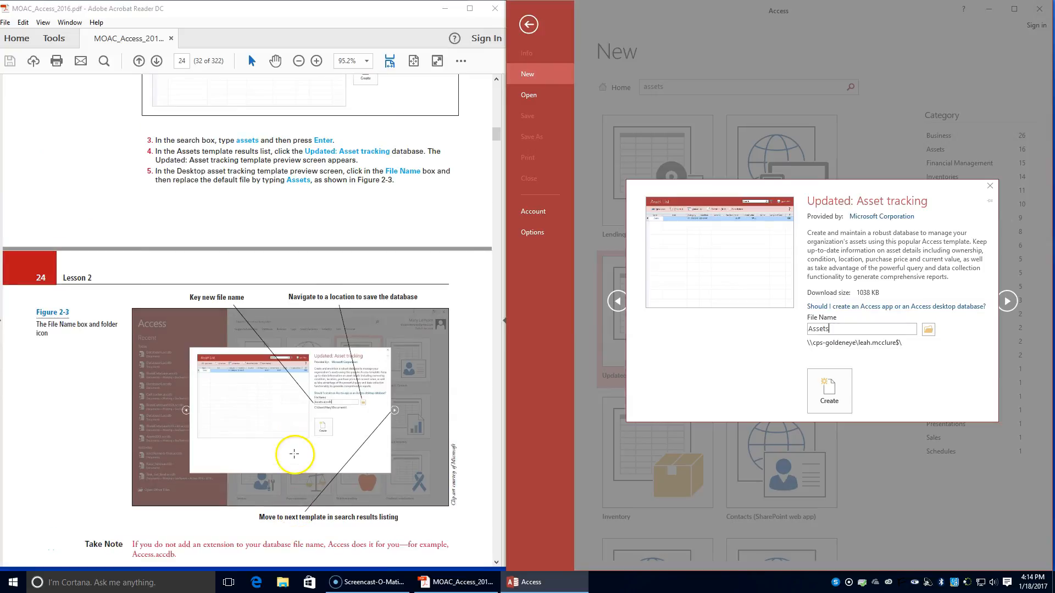
pyautogui.scroll(-3, 294, 453)
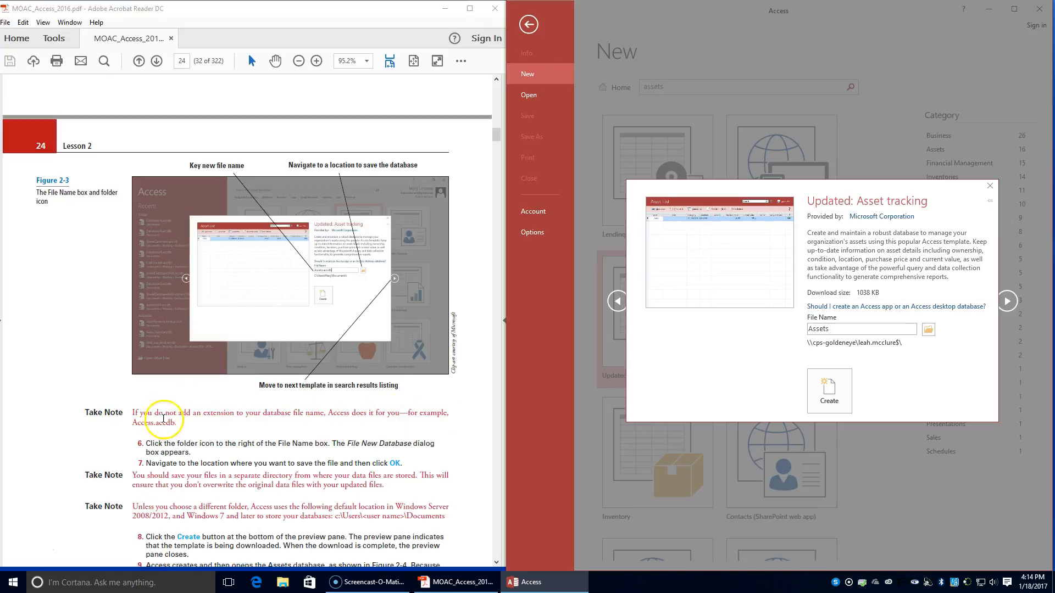
pyautogui.scroll(-1, 159, 413)
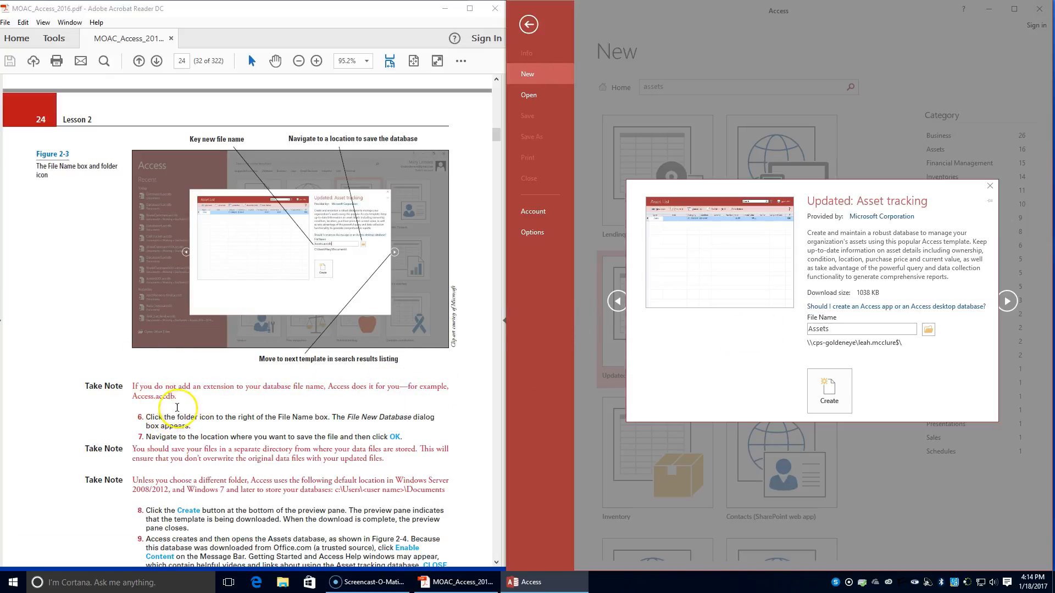
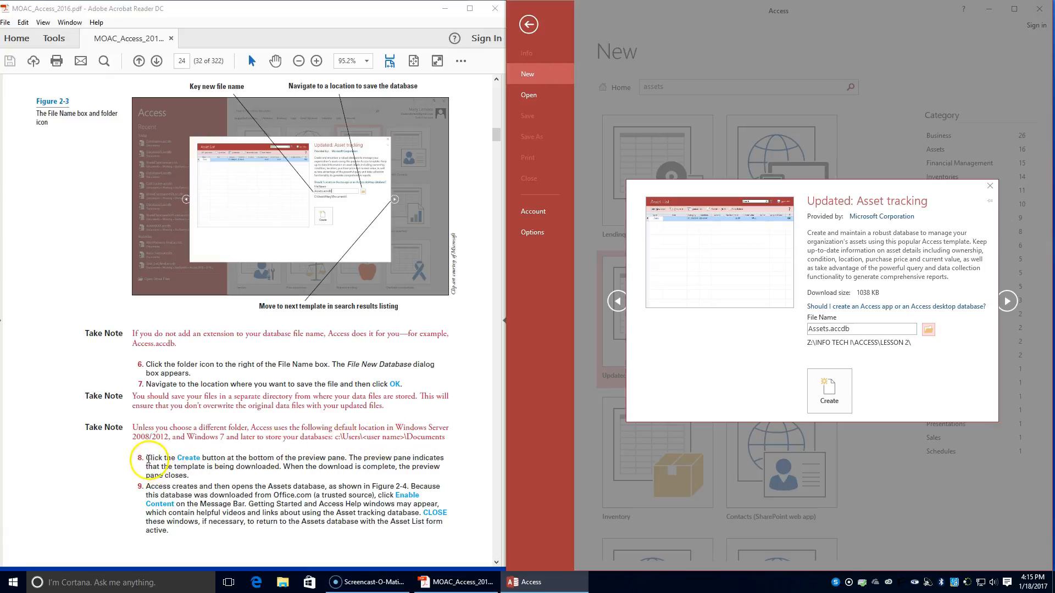
# Step: Create the Assets database from the Updated: Asset tracking template and check the end of the creation instructions on textbook page 24
pyautogui.click(831, 379)
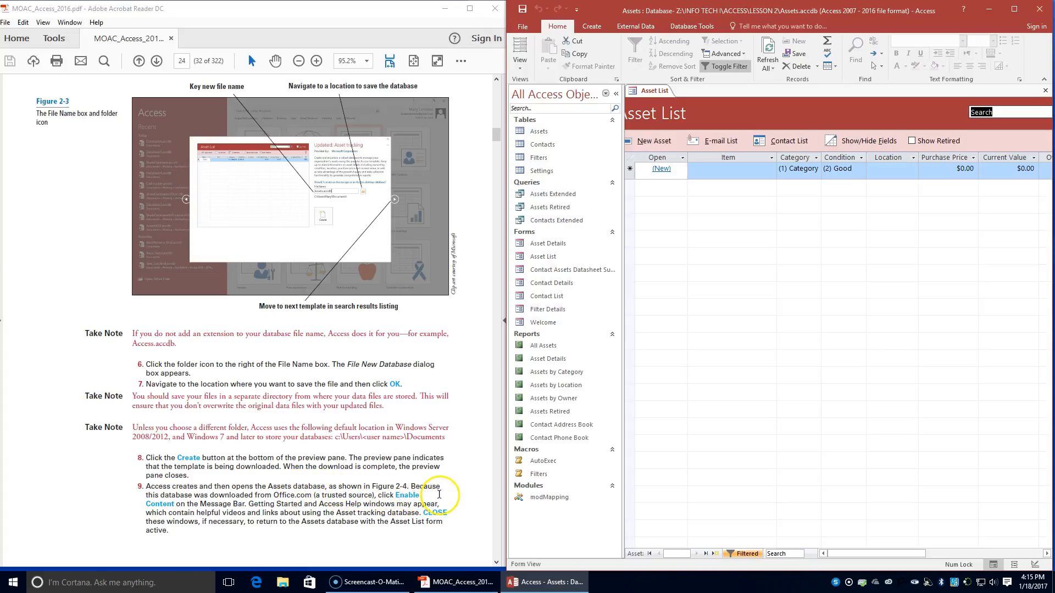
pyautogui.scroll(-6, 440, 493)
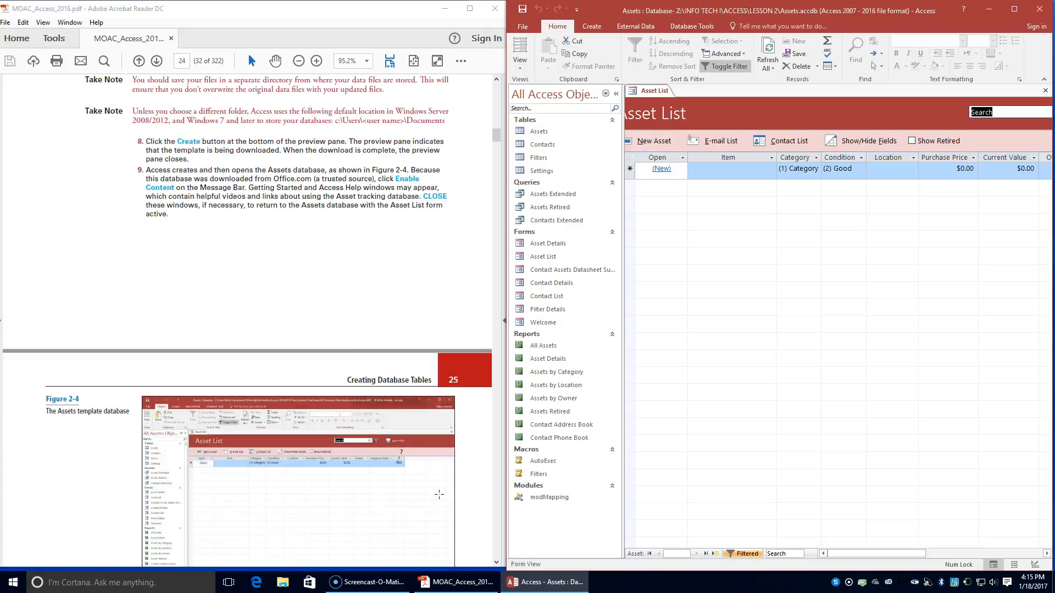
pyautogui.scroll(4, 440, 494)
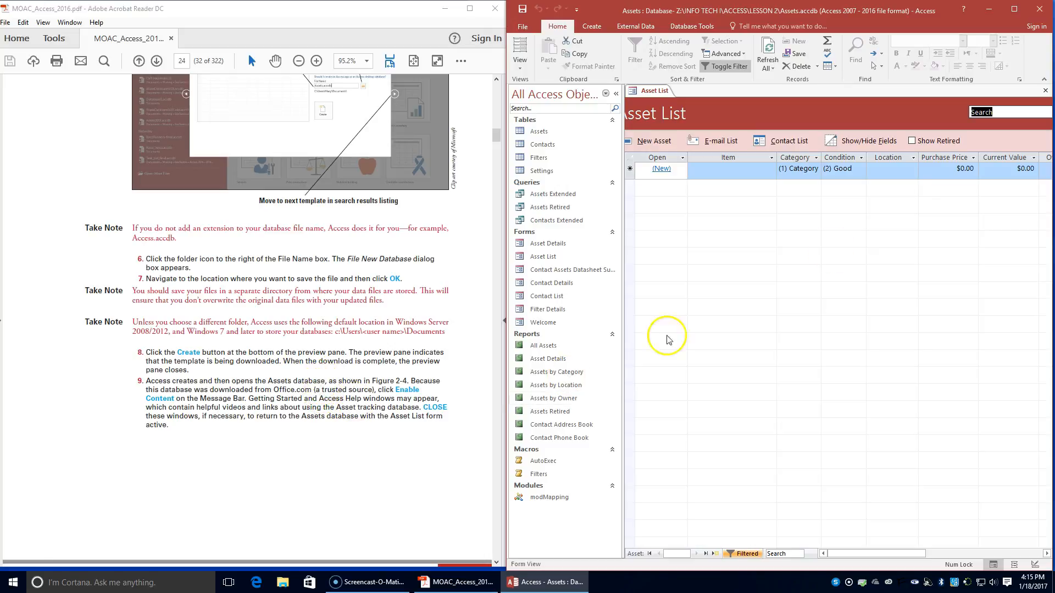
pyautogui.moveTo(506, 127)
pyautogui.mouseDown()
pyautogui.moveTo(261, 126)
pyautogui.moveTo(566, 134)
pyautogui.moveTo(506, 142)
pyautogui.mouseUp()
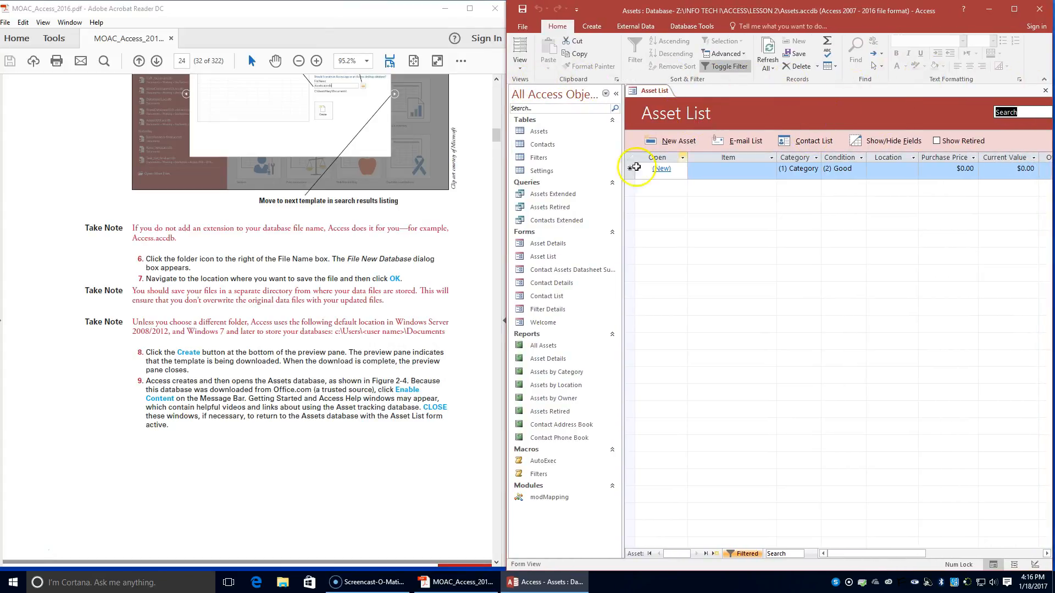
# Step: Read steps 8 to 12 on textbook pages 24 and 25 and compare Figure 2-4 with the Asset List form
pyautogui.scroll(-1, 399, 264)
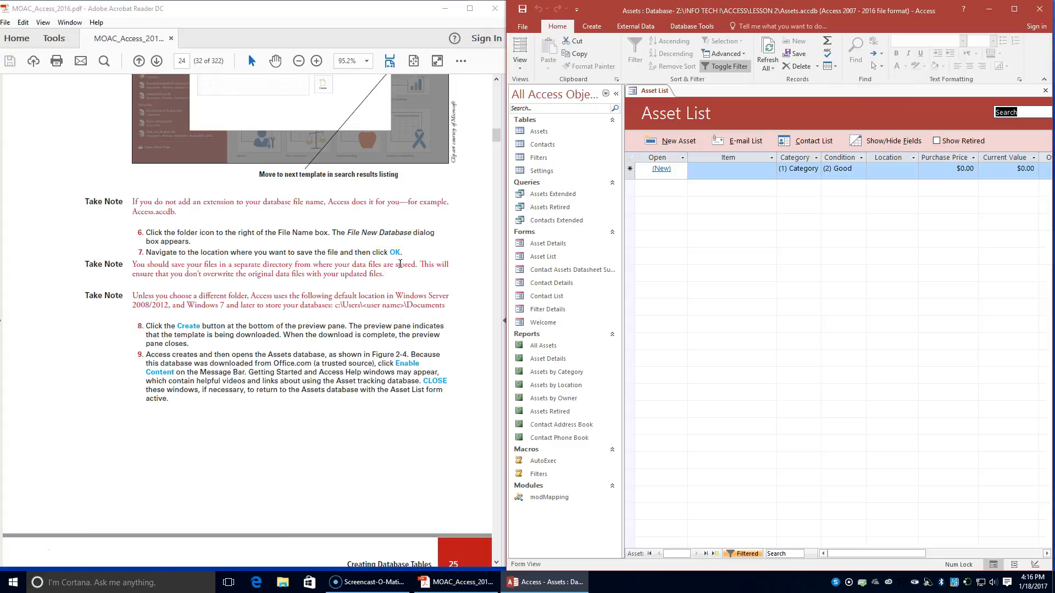
pyautogui.scroll(-1, 400, 265)
pyautogui.scroll(-1, 400, 264)
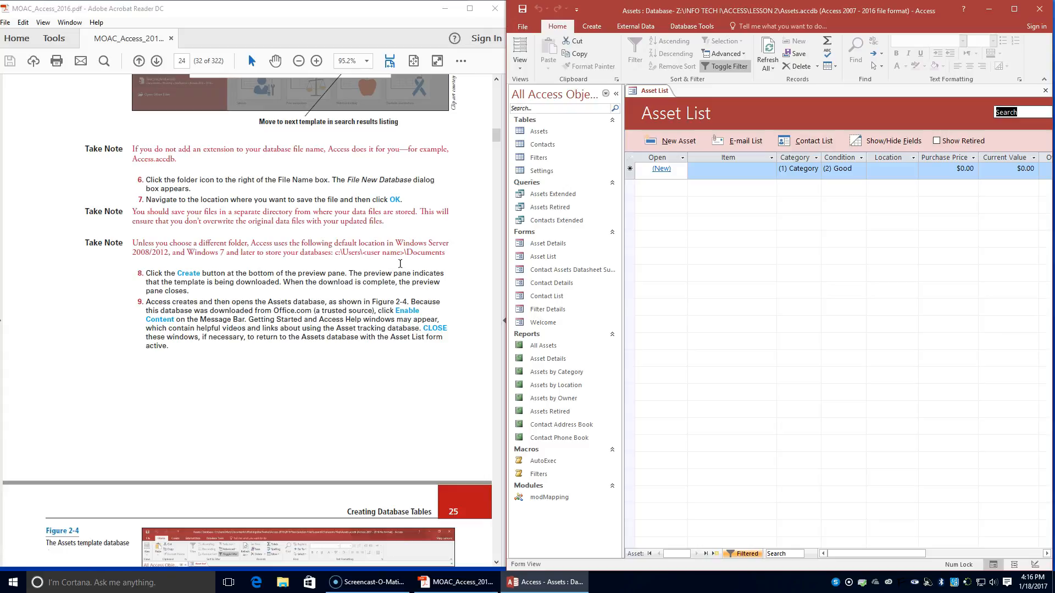
pyautogui.scroll(-9, 400, 264)
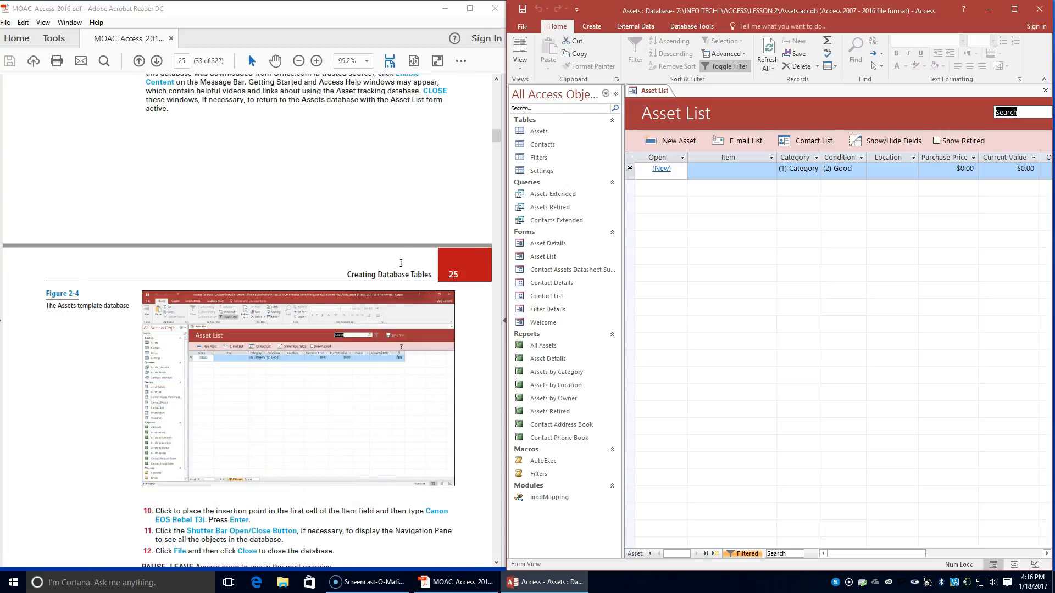
pyautogui.scroll(-3, 400, 264)
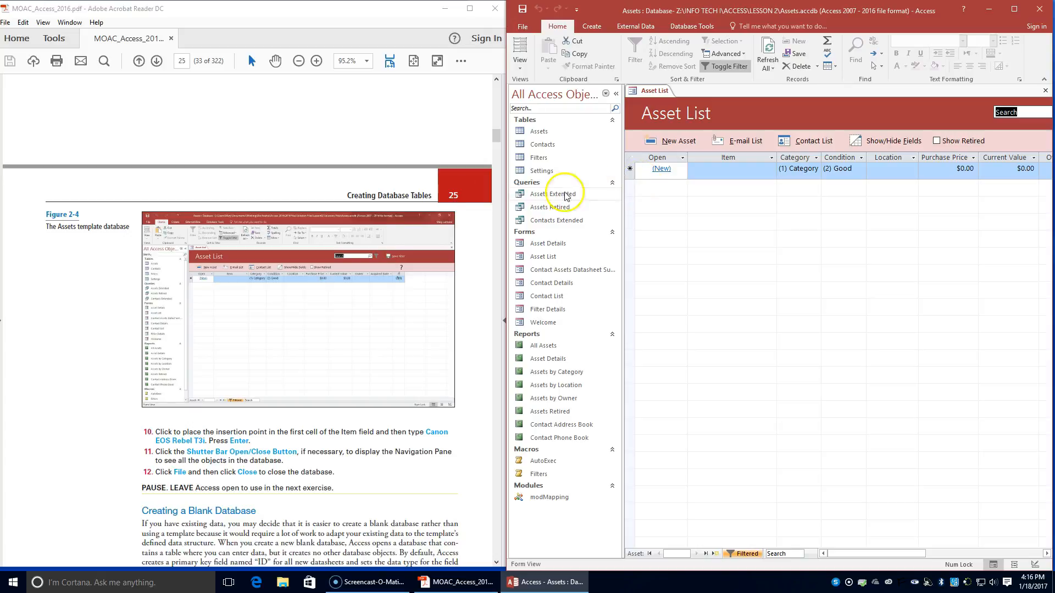
pyautogui.scroll(3, 388, 245)
pyautogui.scroll(1, 388, 247)
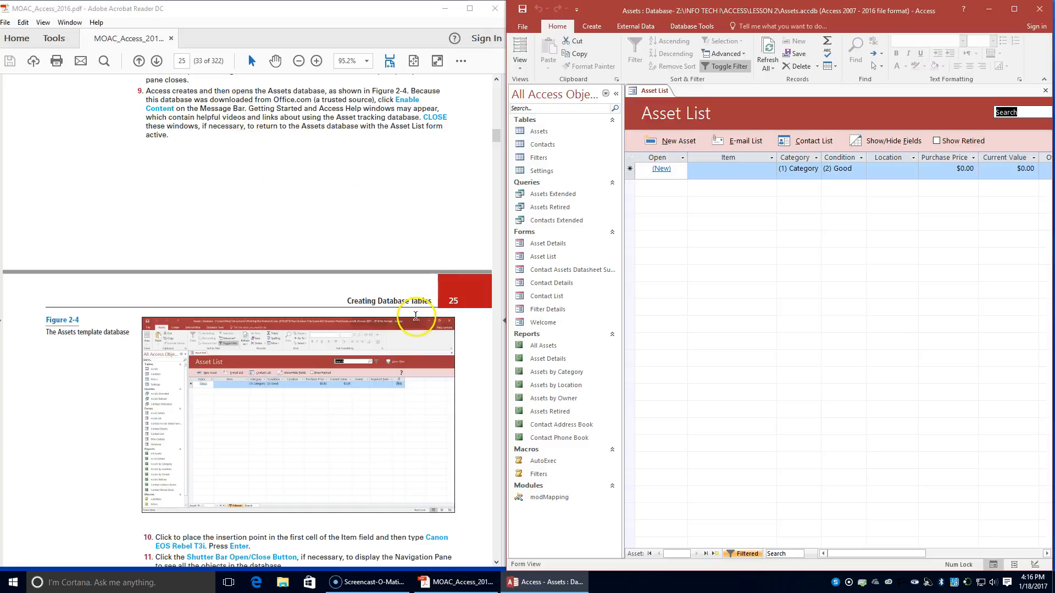
pyautogui.scroll(2, 416, 316)
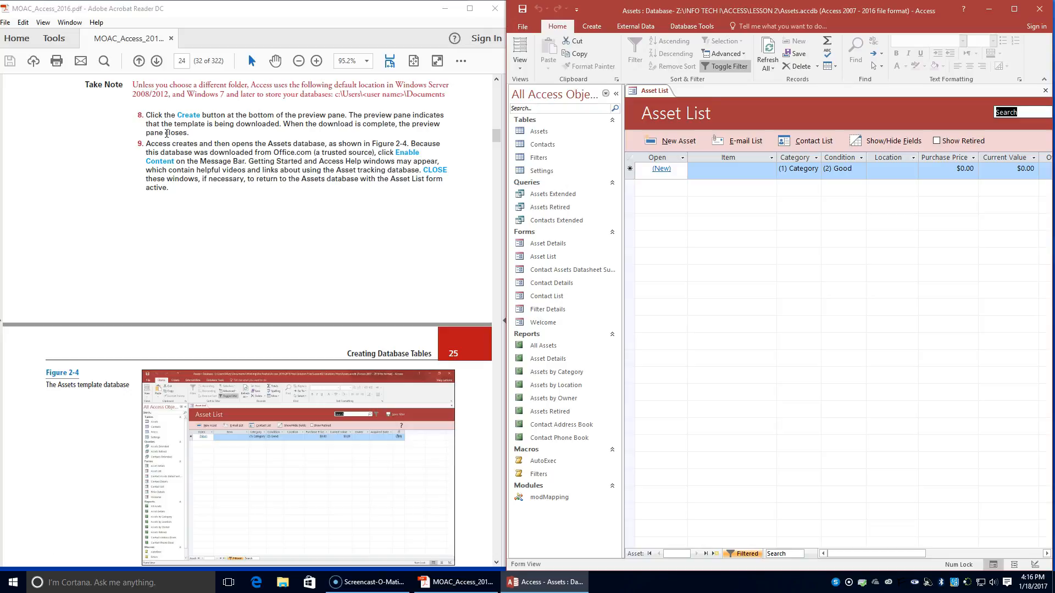
pyautogui.scroll(-3, 165, 294)
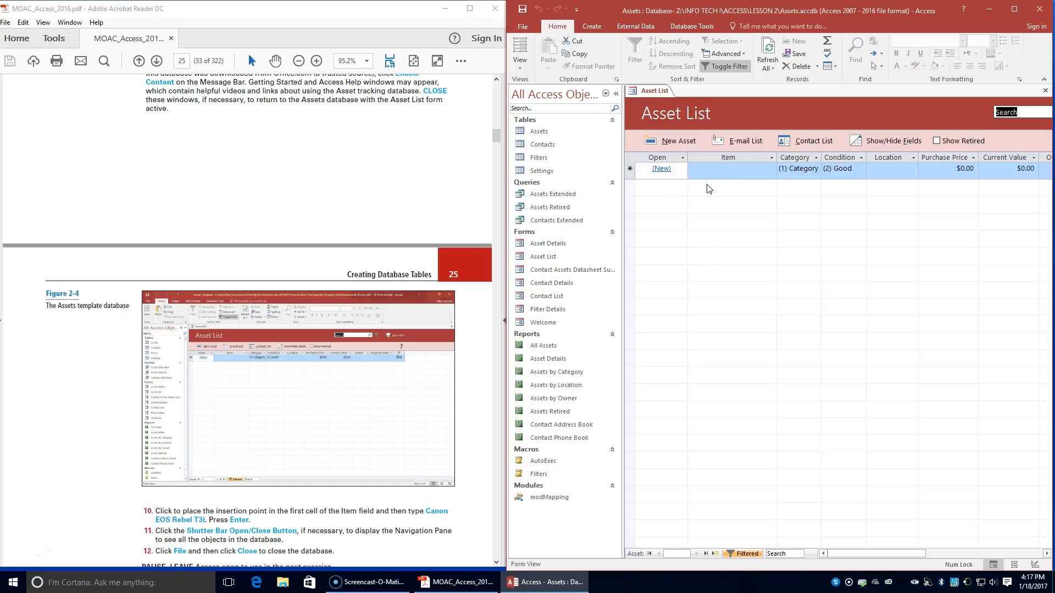
# Step: Enter Canon EOS Rebel T3i as the item of the first Asset List record, collapsing and reopening the Navigation Pane before committing it
pyautogui.click(729, 169)
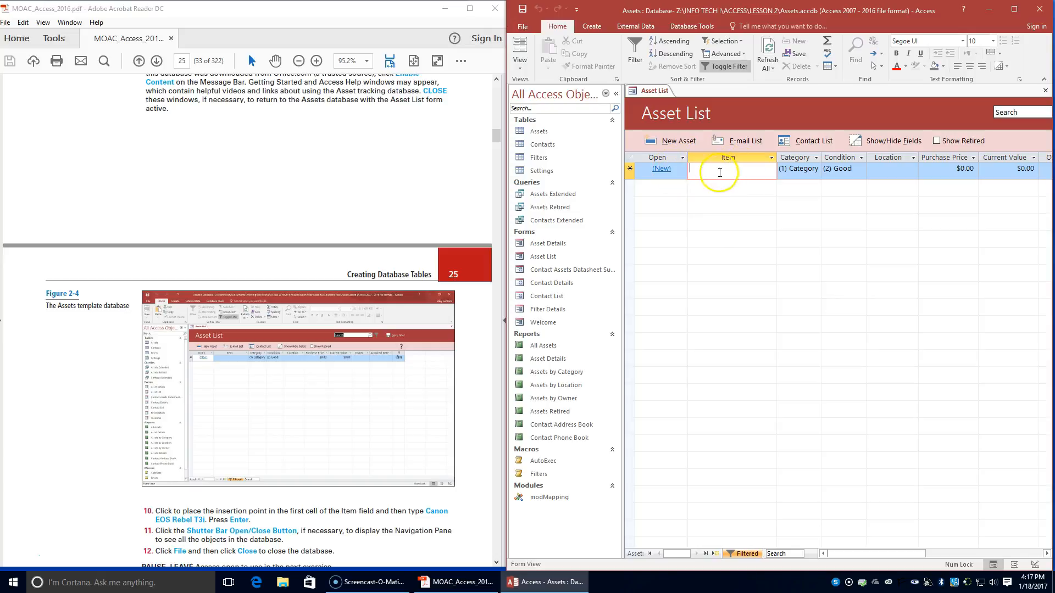
pyautogui.write('Canon EOS Rebel T3i')
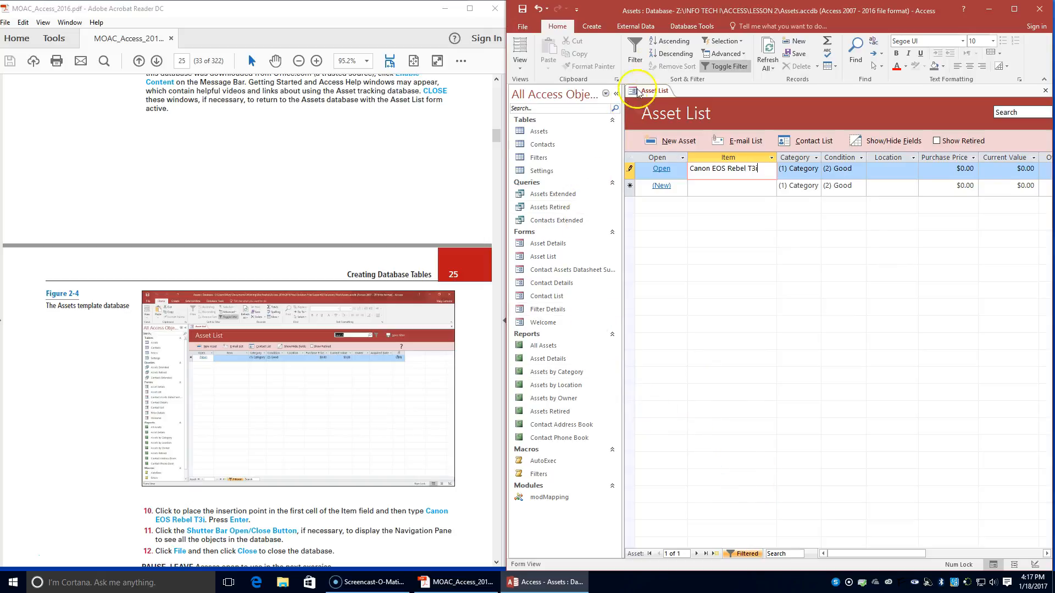
pyautogui.click(617, 94)
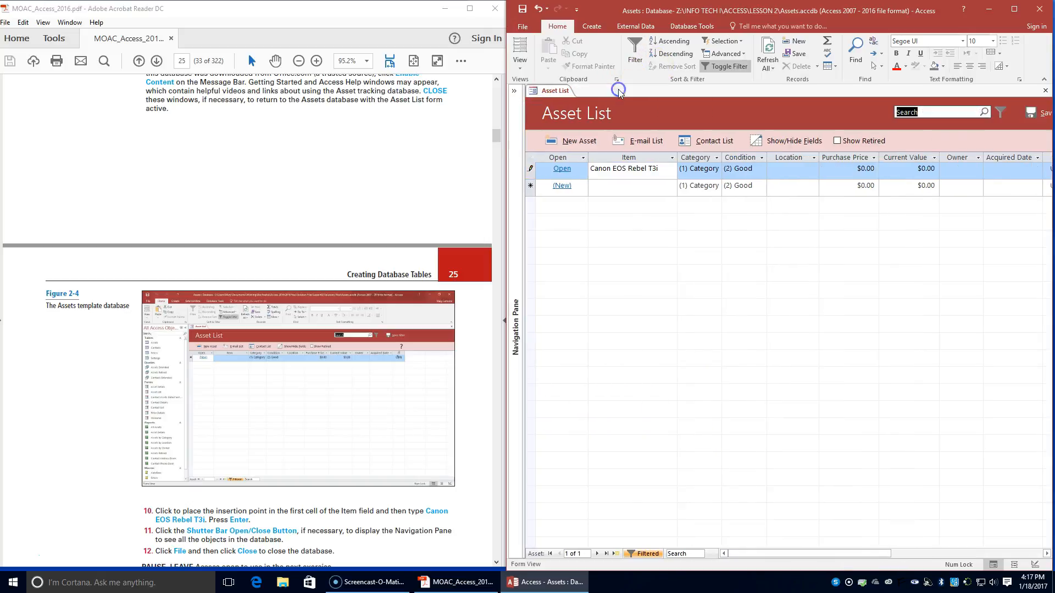
pyautogui.click(514, 92)
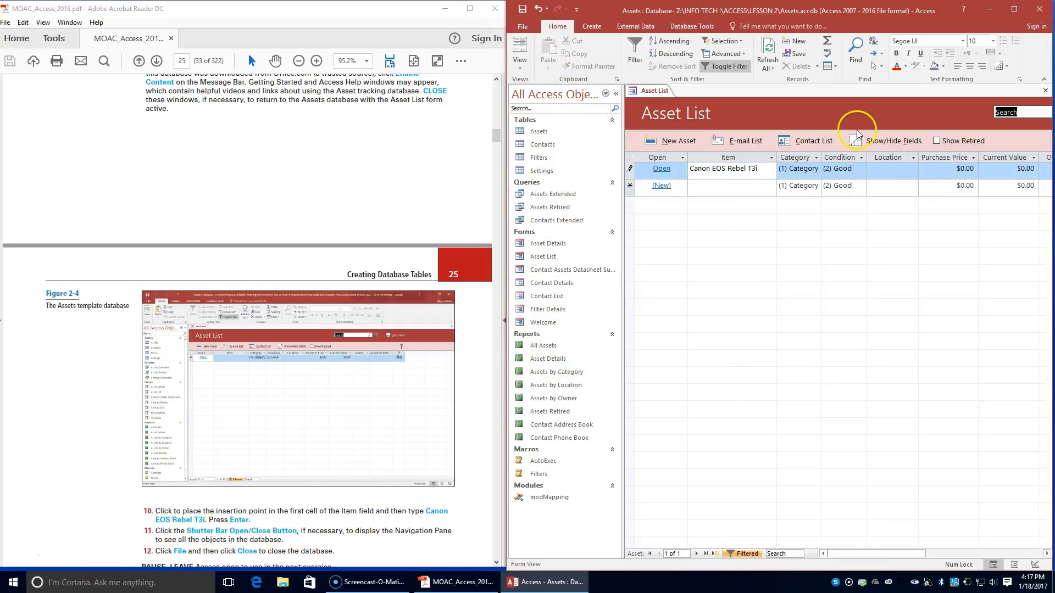
pyautogui.click(765, 166)
pyautogui.press('Return')
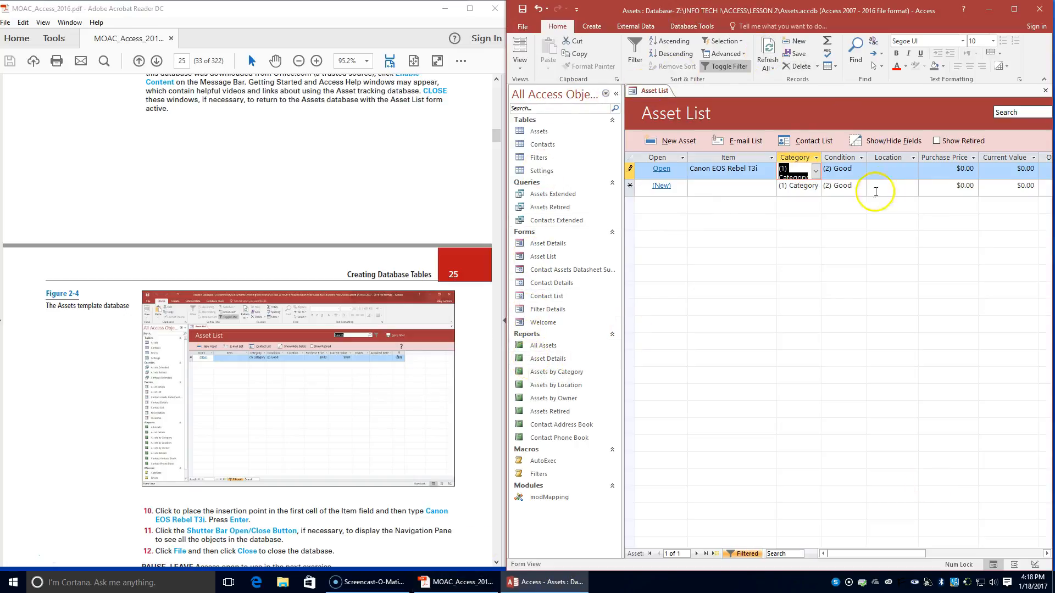
# Step: Close the Assets database and read the Creating a Blank Database section on textbook page 25
pyautogui.click(514, 26)
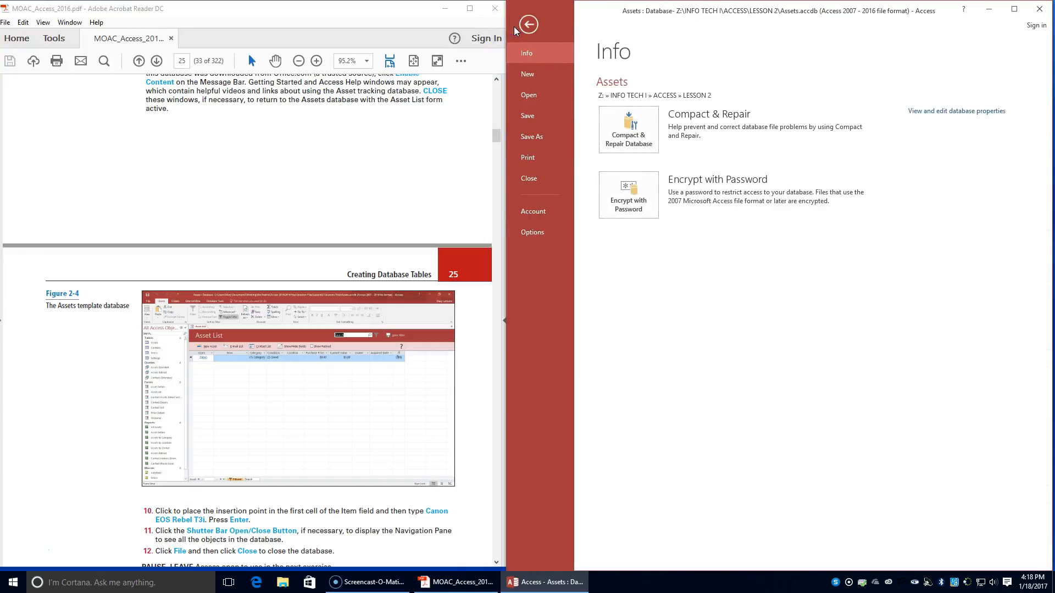
pyautogui.click(542, 182)
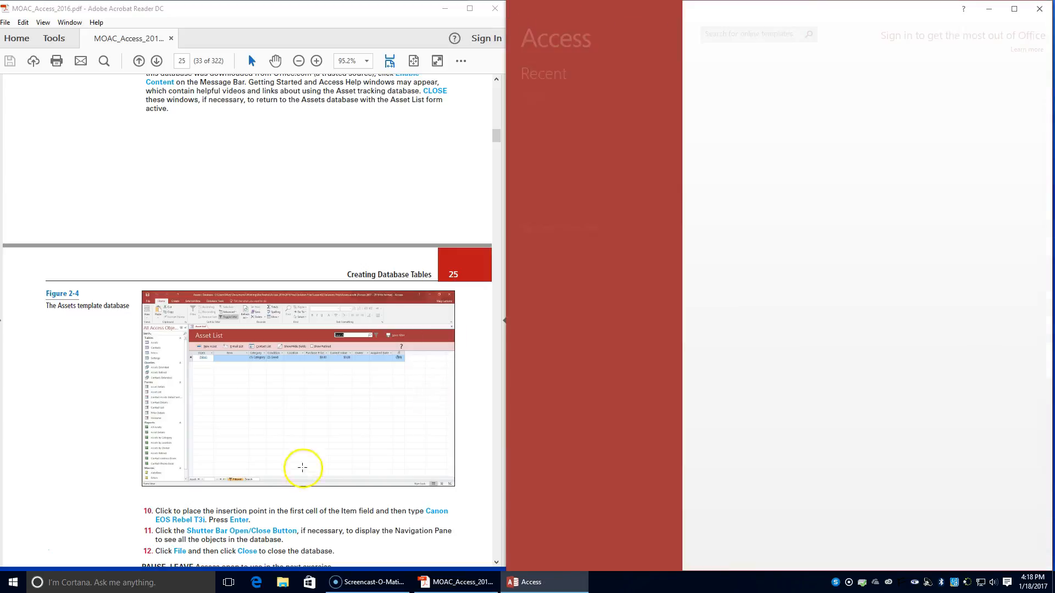
pyautogui.scroll(-2, 290, 482)
pyautogui.scroll(-3, 290, 481)
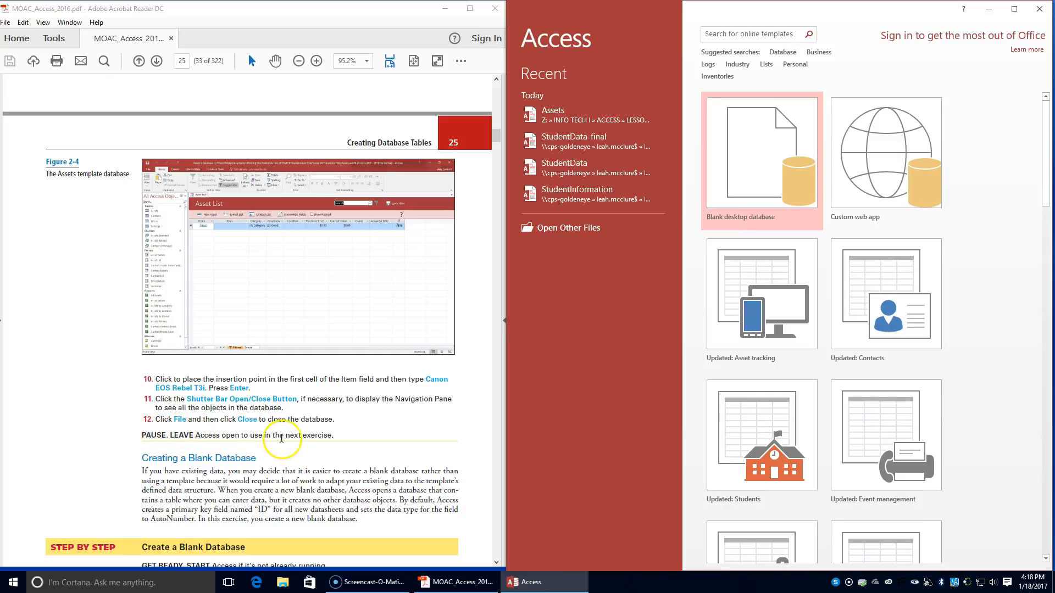
pyautogui.scroll(-2, 290, 439)
pyautogui.scroll(-1, 290, 438)
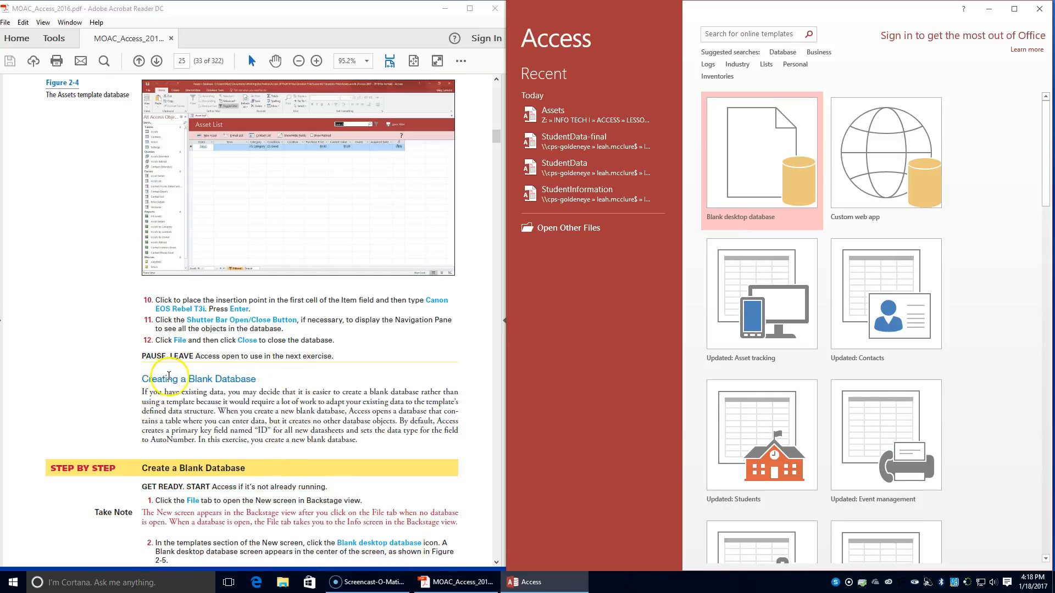
pyautogui.scroll(-2, 255, 418)
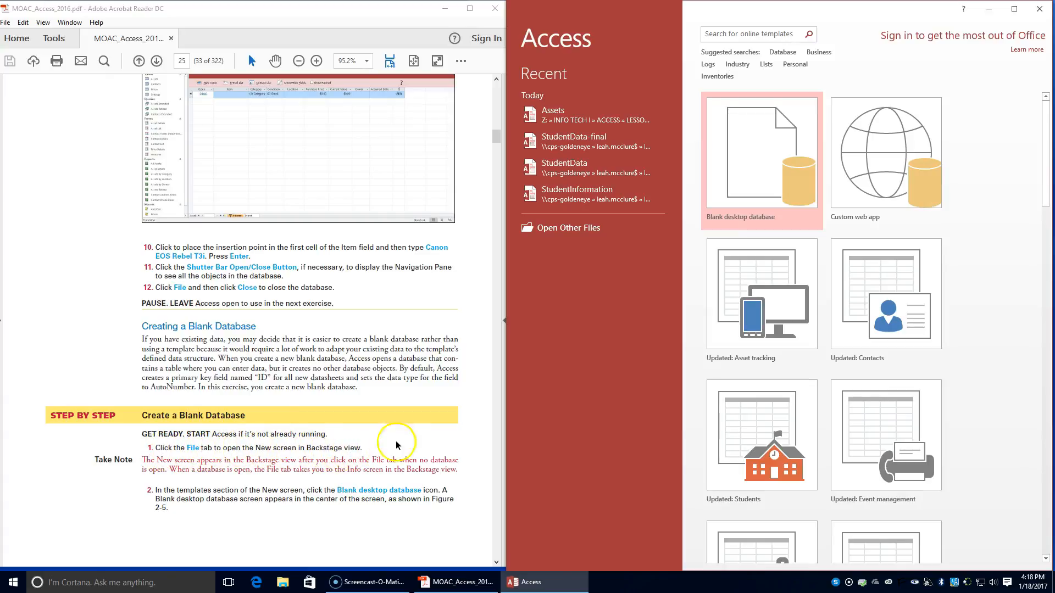
# Step: Create a blank desktop database named BlankDatabase in the Z:\INFO TECH I\ACCESS\LESSON 2 folder
pyautogui.click(737, 158)
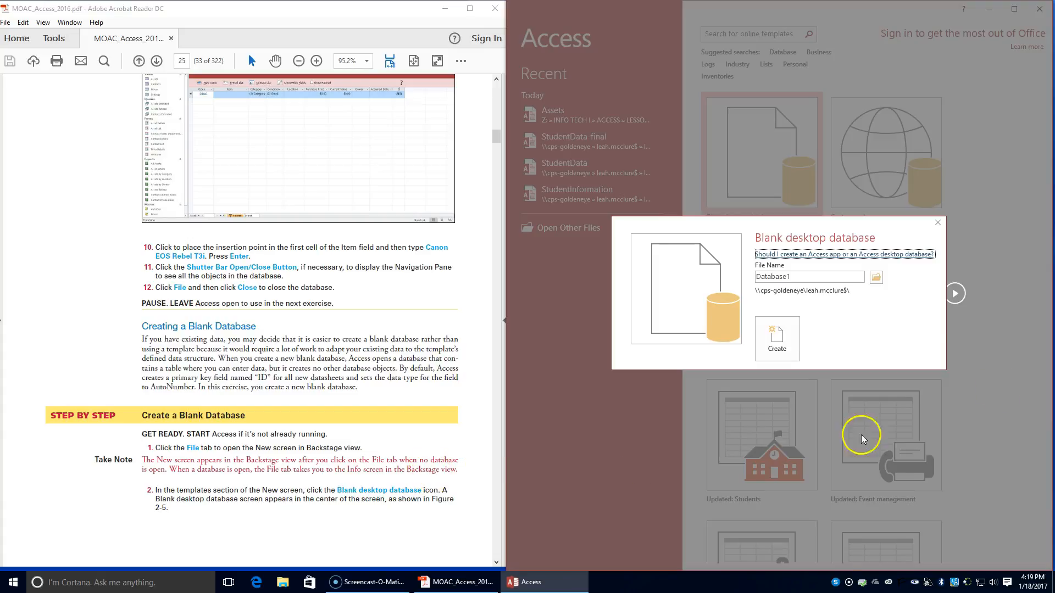
pyautogui.scroll(-5, 335, 433)
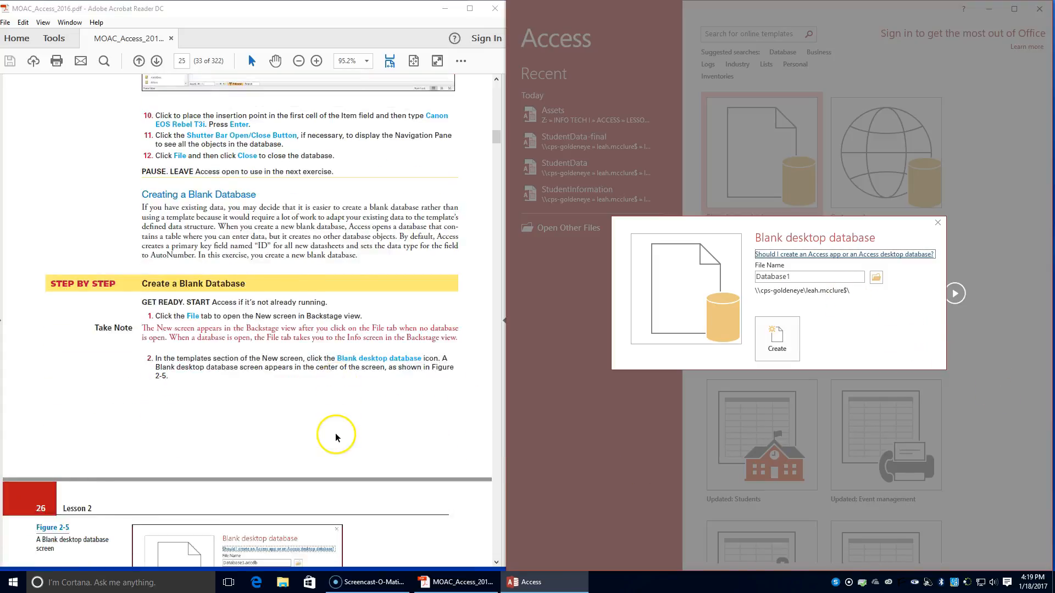
pyautogui.scroll(-1, 335, 433)
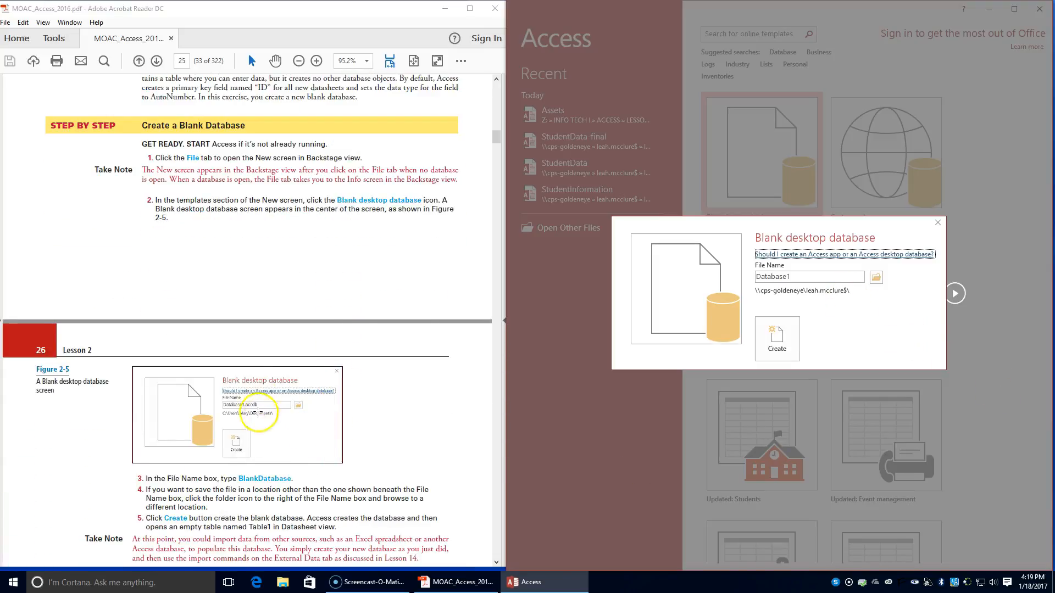
pyautogui.doubleClick(797, 277)
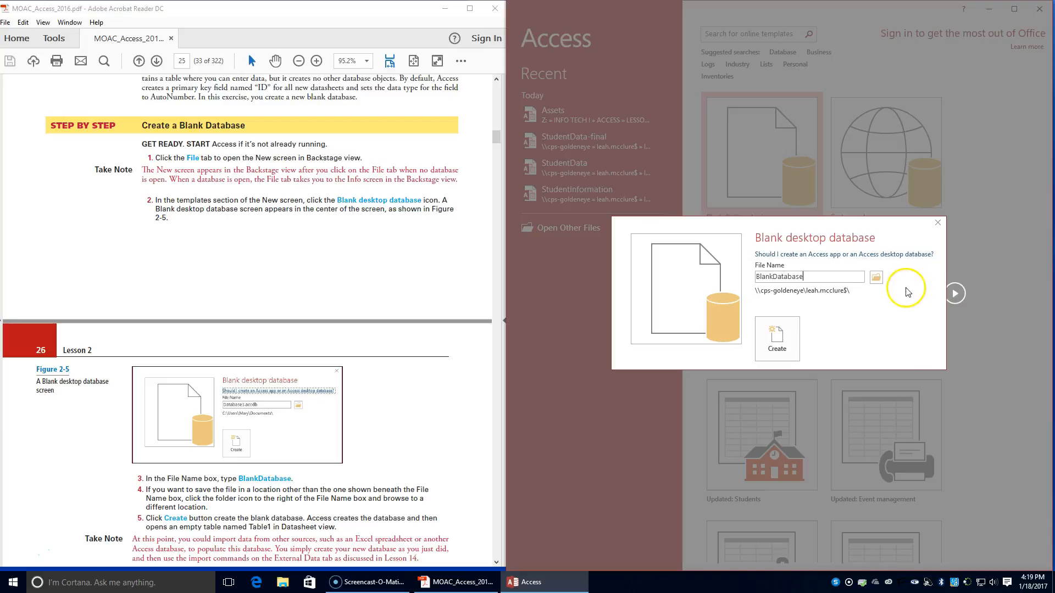
pyautogui.click(876, 278)
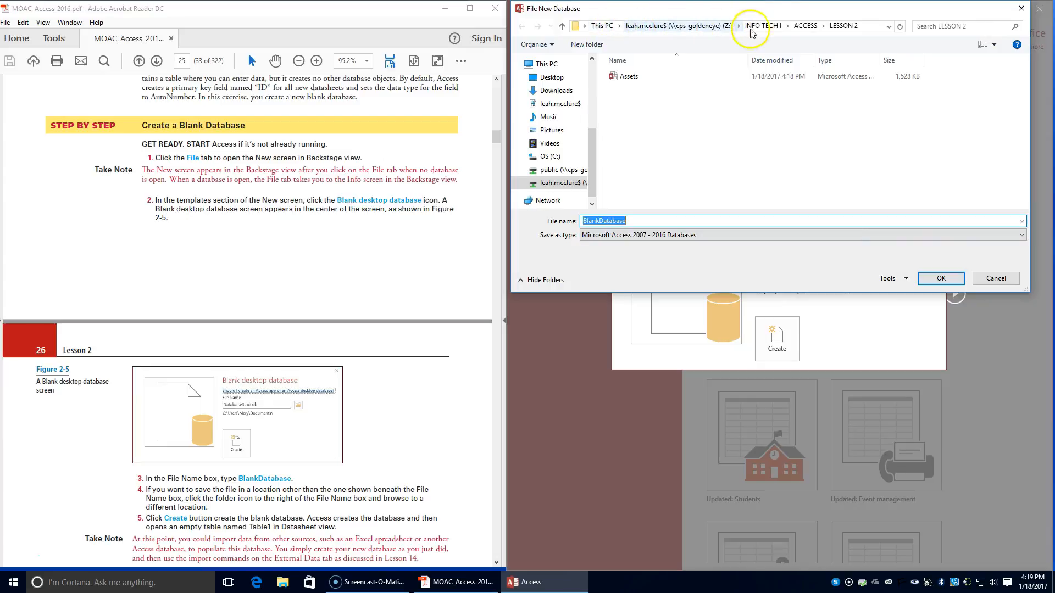
pyautogui.click(939, 279)
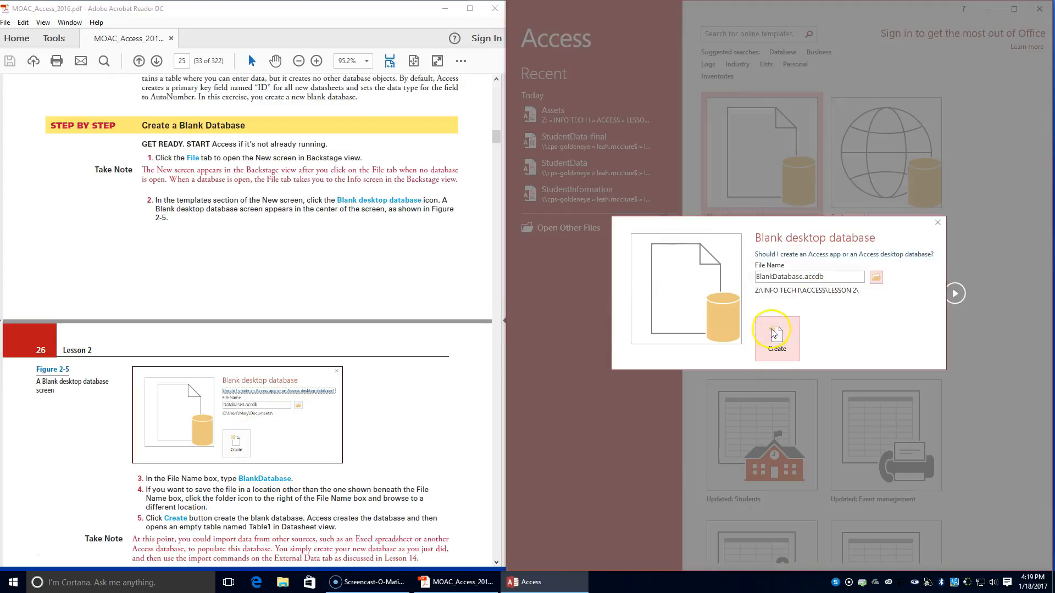
# Step: Read textbook pages 26 and 27 about creating a table with the Application Parts gallery and Quick Start
pyautogui.scroll(-4, 137, 451)
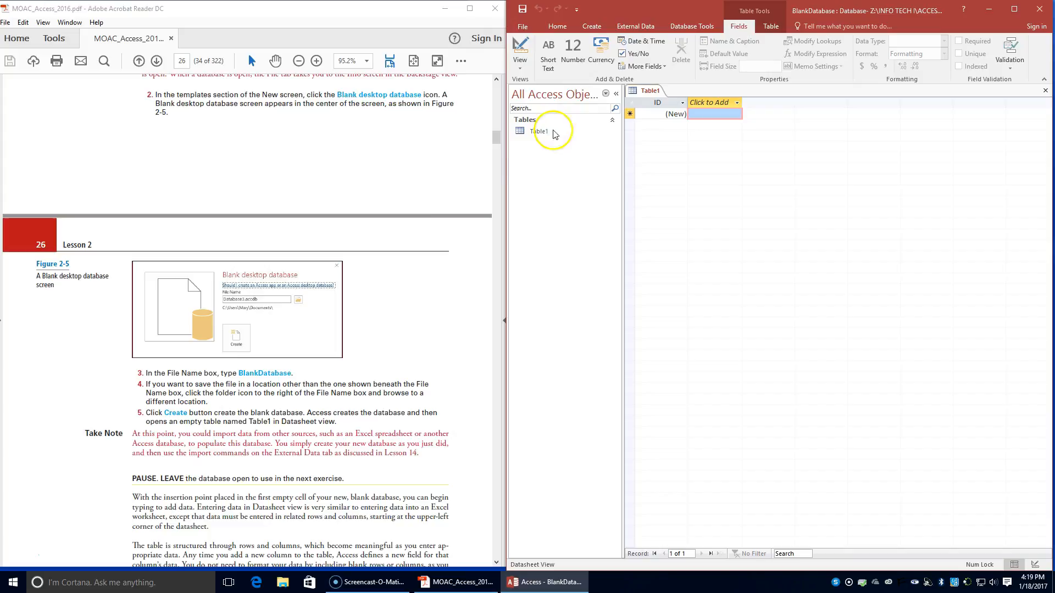
pyautogui.scroll(-5, 165, 374)
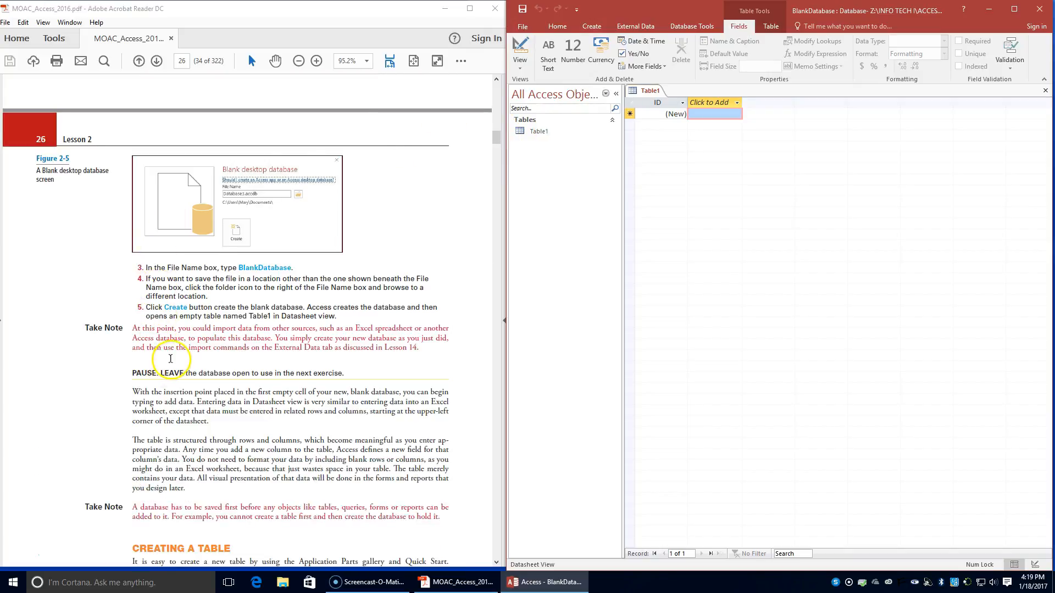
pyautogui.scroll(-2, 170, 359)
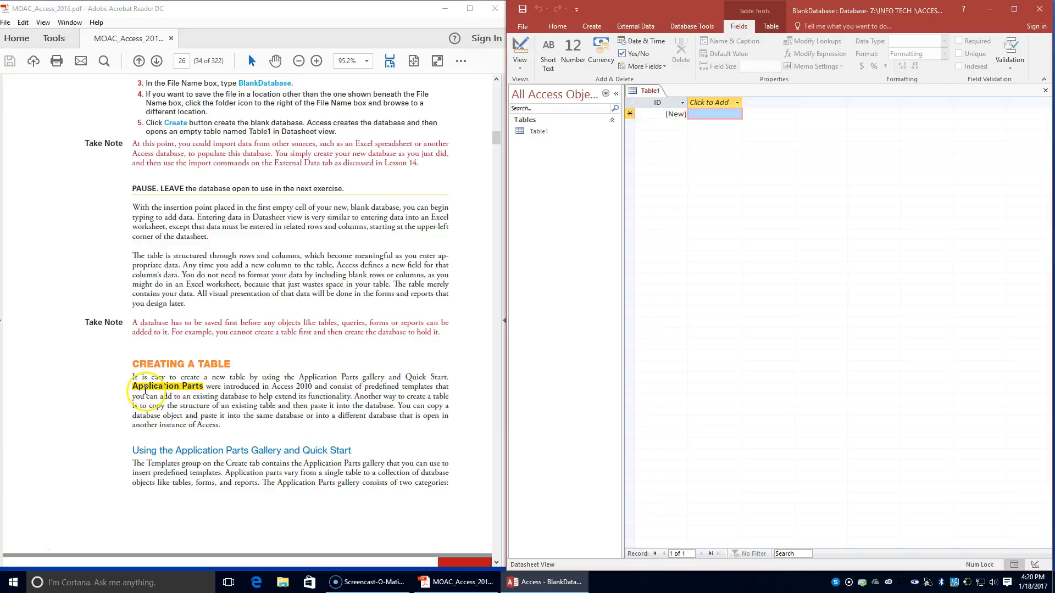
pyautogui.scroll(-1, 144, 387)
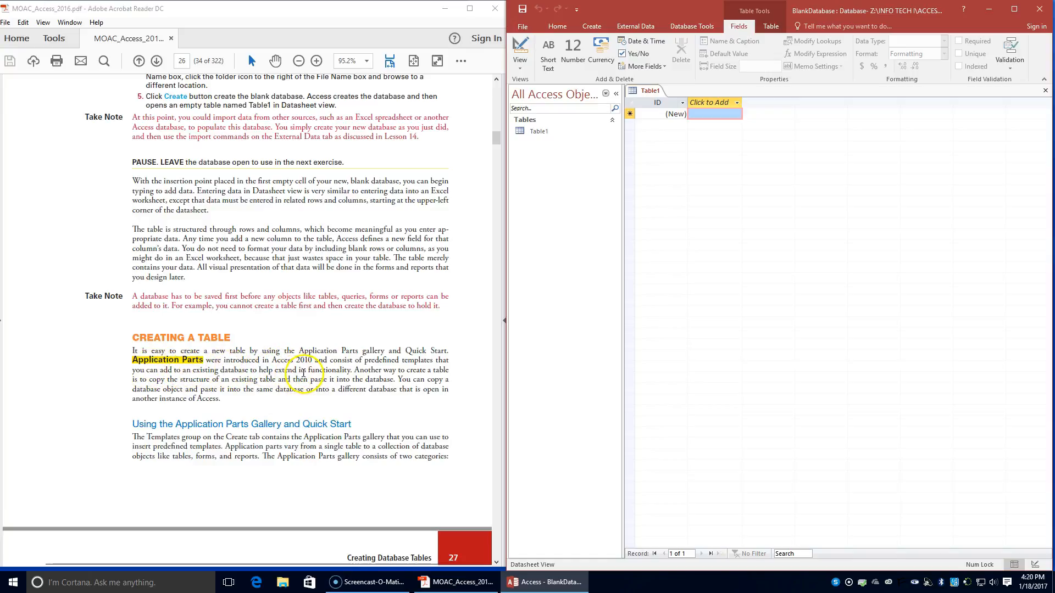
pyautogui.scroll(-5, 292, 366)
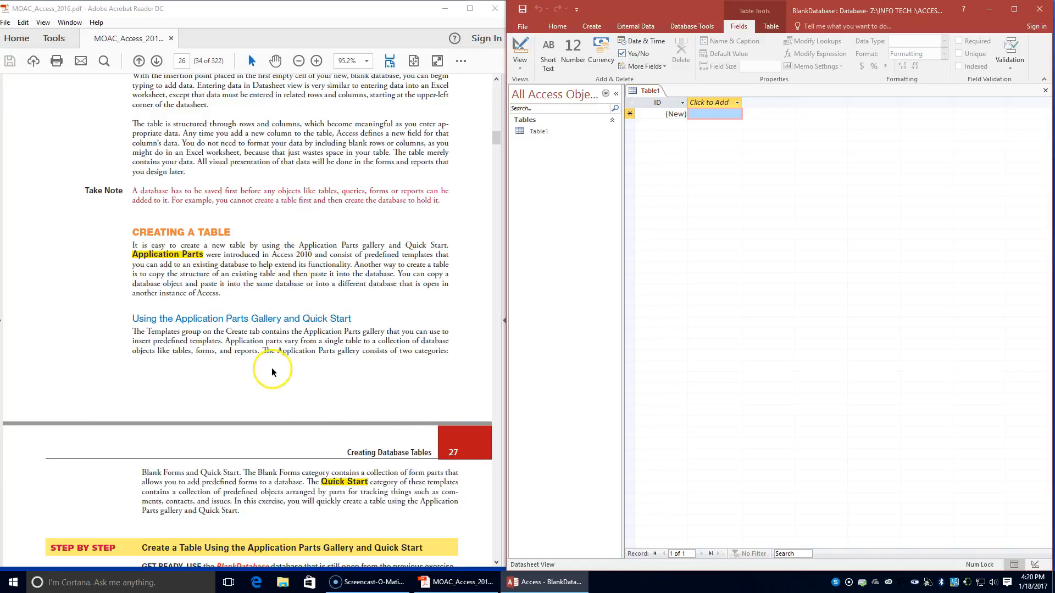
pyautogui.scroll(-1, 269, 373)
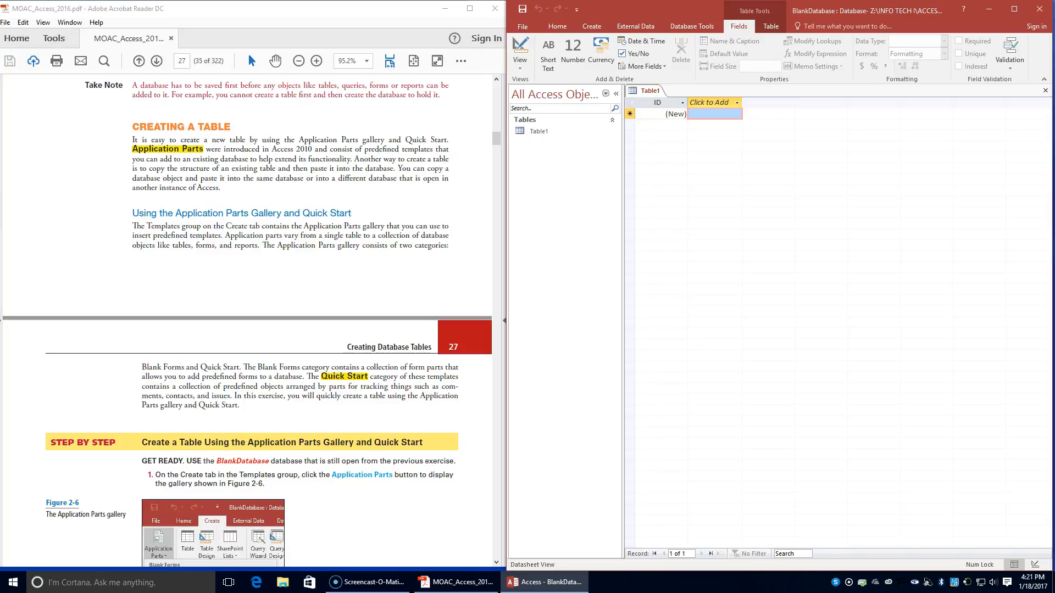
pyautogui.scroll(-1, 354, 415)
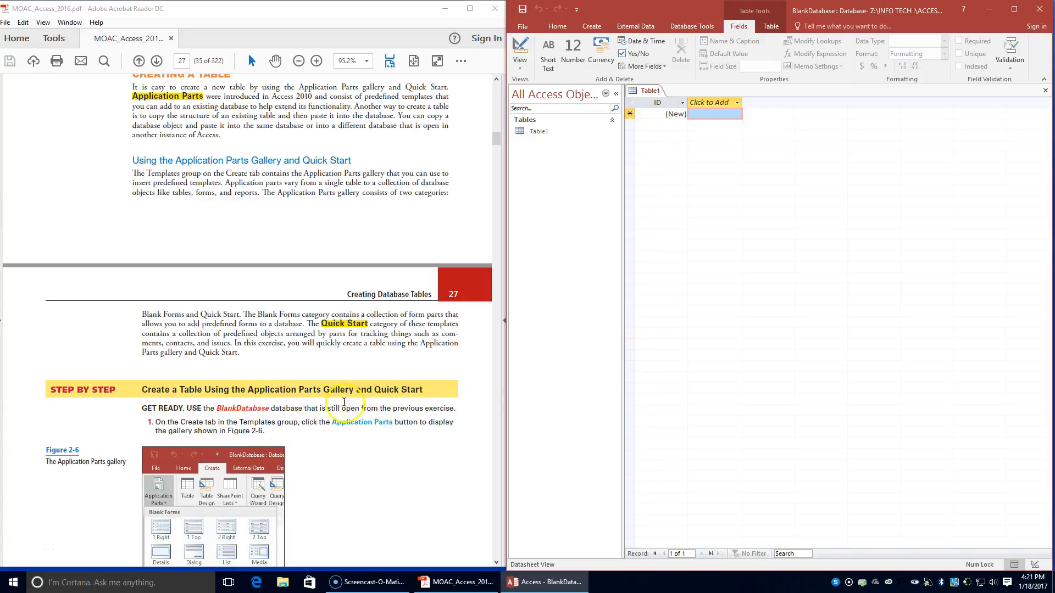
# Step: Add the Comments table to BlankDatabase from the Quick Start application parts, hiding the PDF reader's side panes to enlarge the textbook page
pyautogui.click(592, 26)
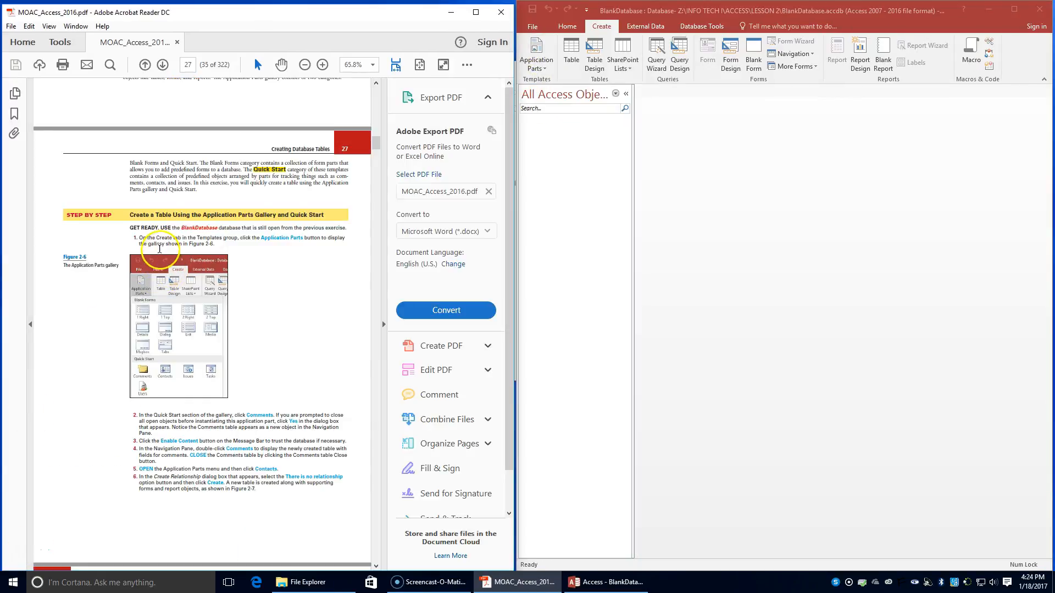
pyautogui.click(542, 59)
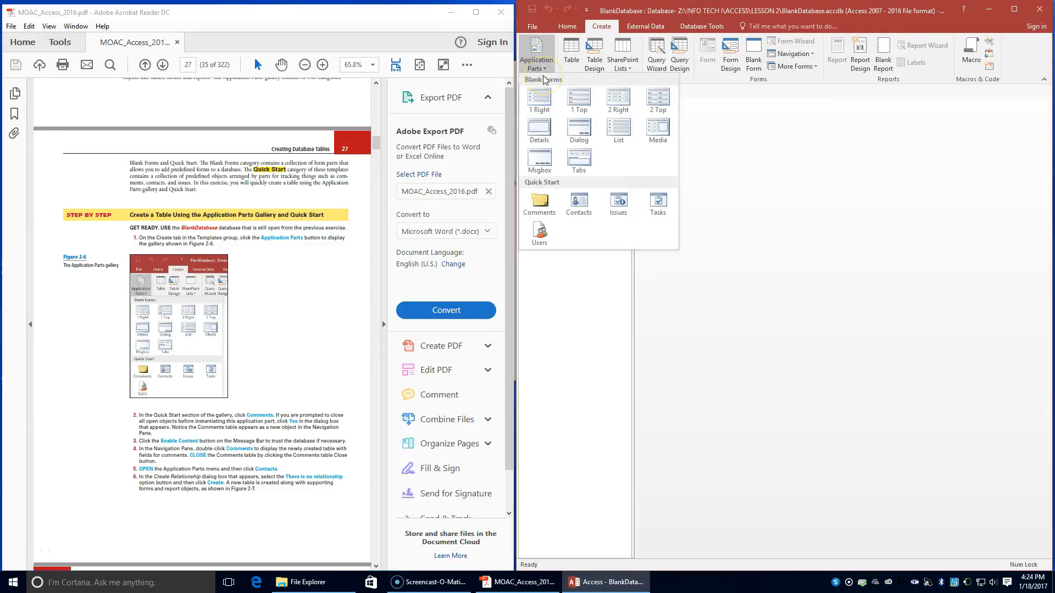
pyautogui.click(383, 329)
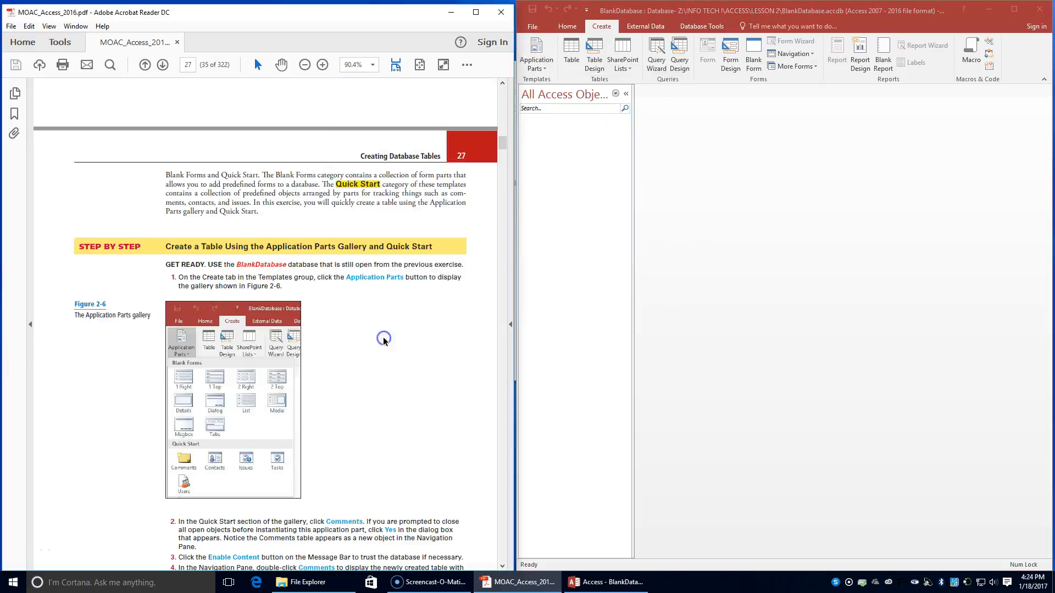
pyautogui.click(31, 326)
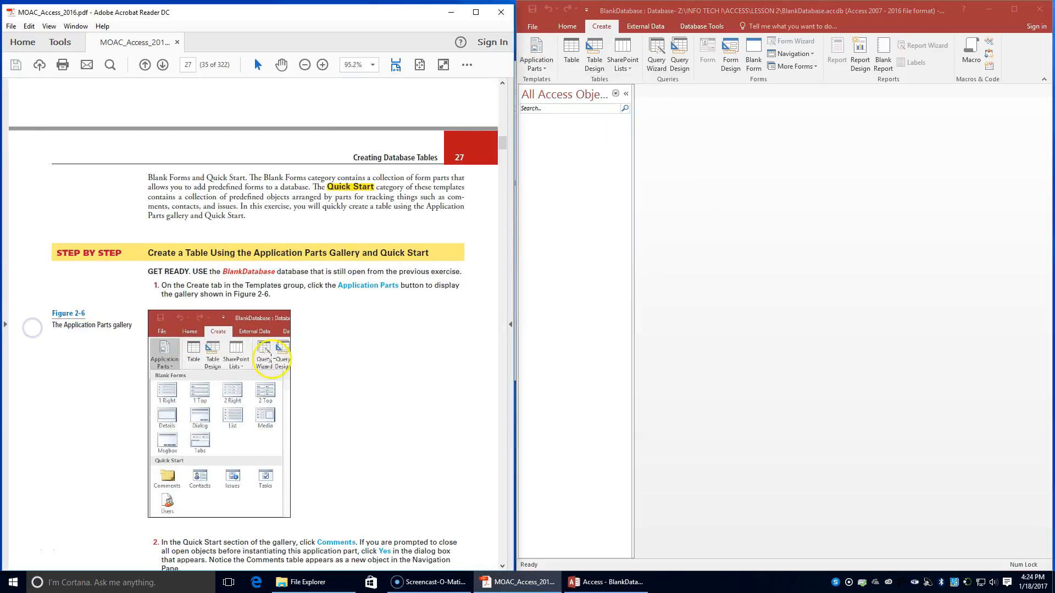
pyautogui.scroll(-5, 272, 372)
pyautogui.click(536, 55)
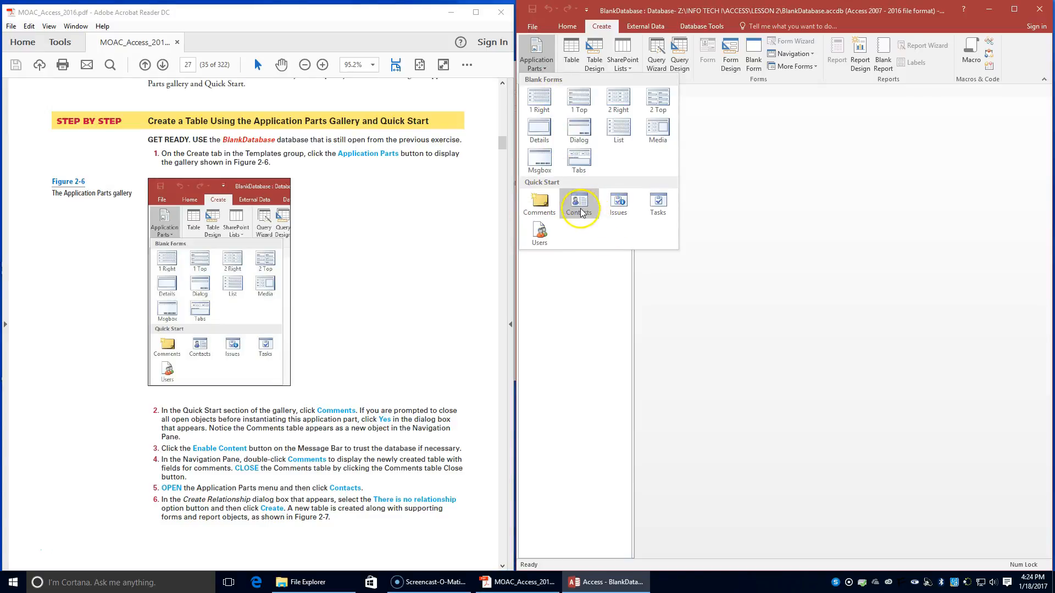
pyautogui.click(539, 212)
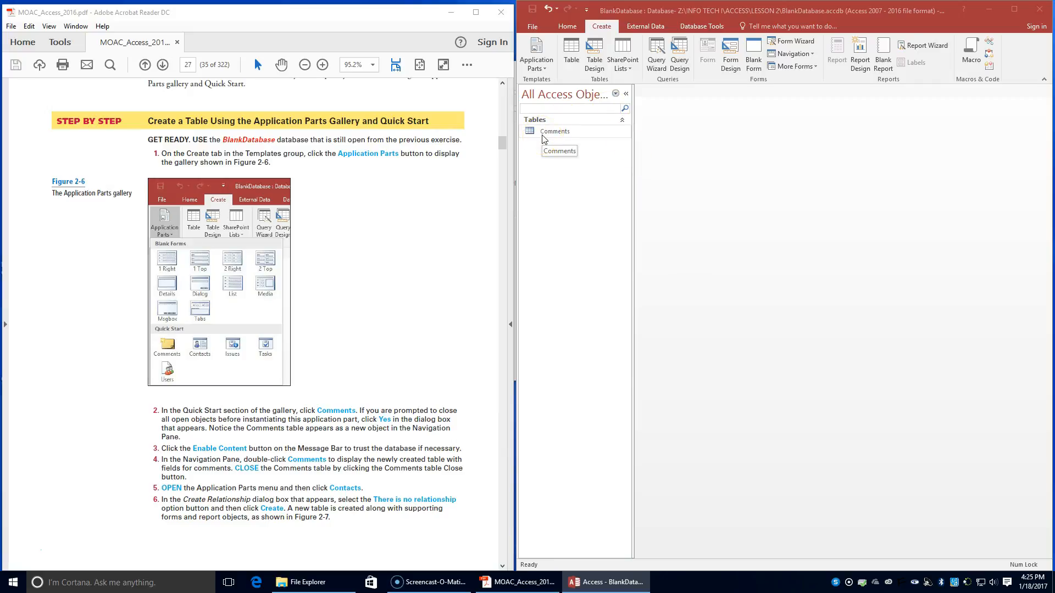
# Step: Open the Comments table to view its fields, and close it again
pyautogui.click(536, 60)
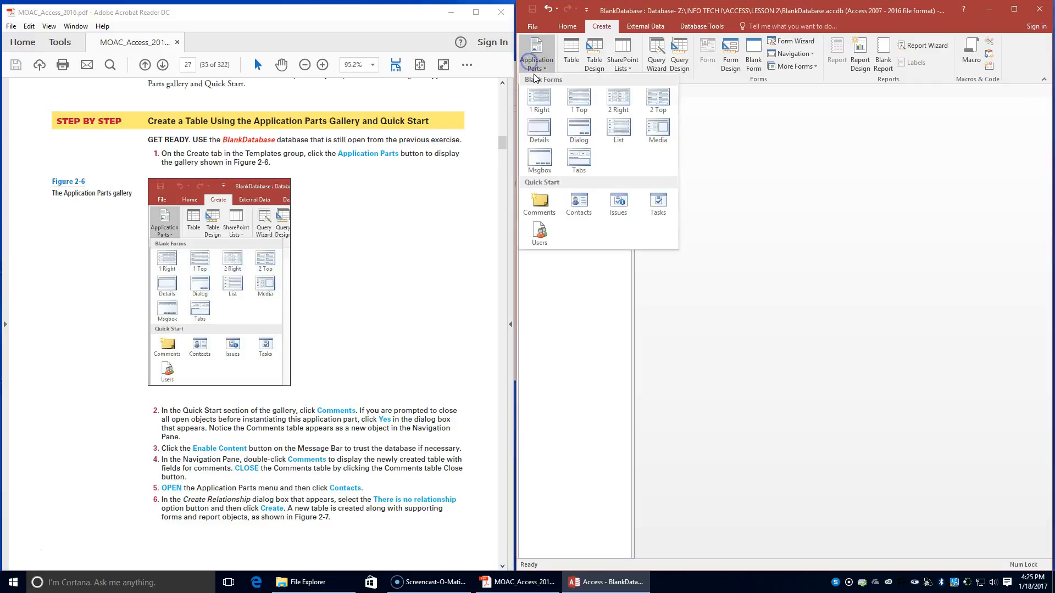
pyautogui.click(540, 285)
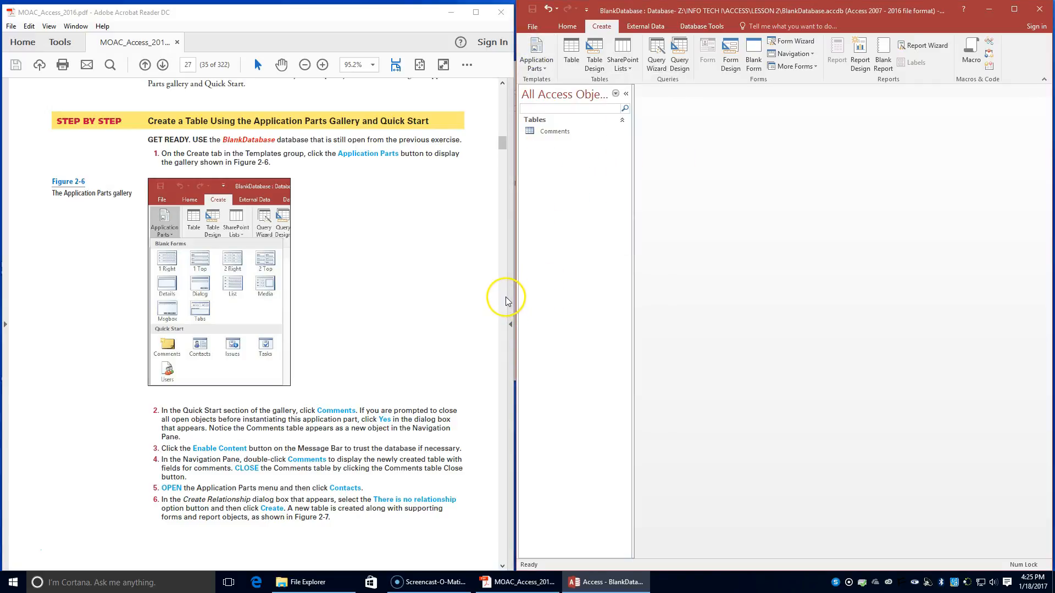
pyautogui.click(560, 106)
pyautogui.doubleClick(543, 130)
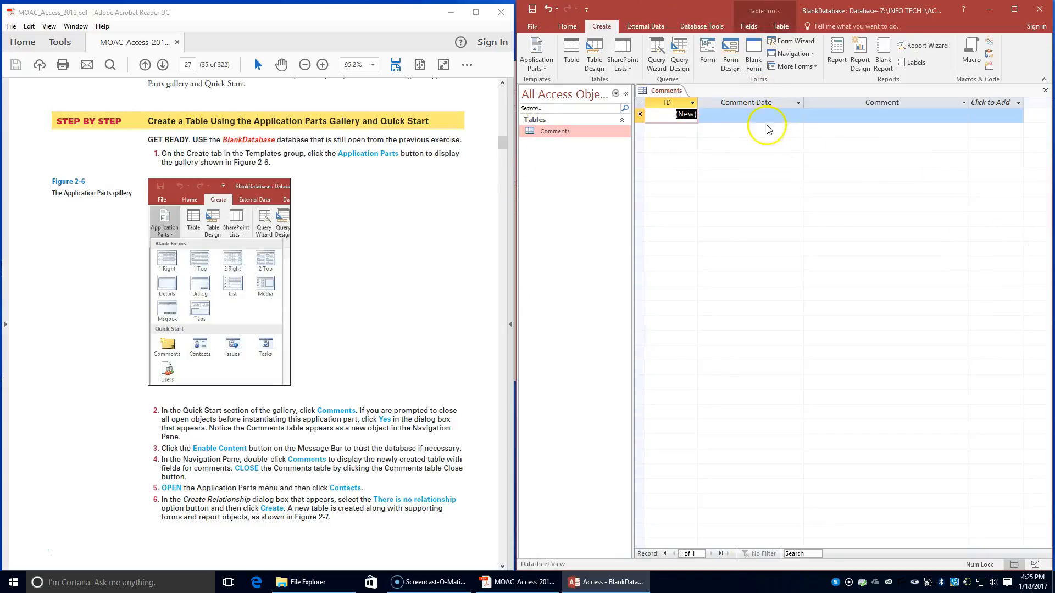
pyautogui.rightClick(664, 91)
pyautogui.click(679, 115)
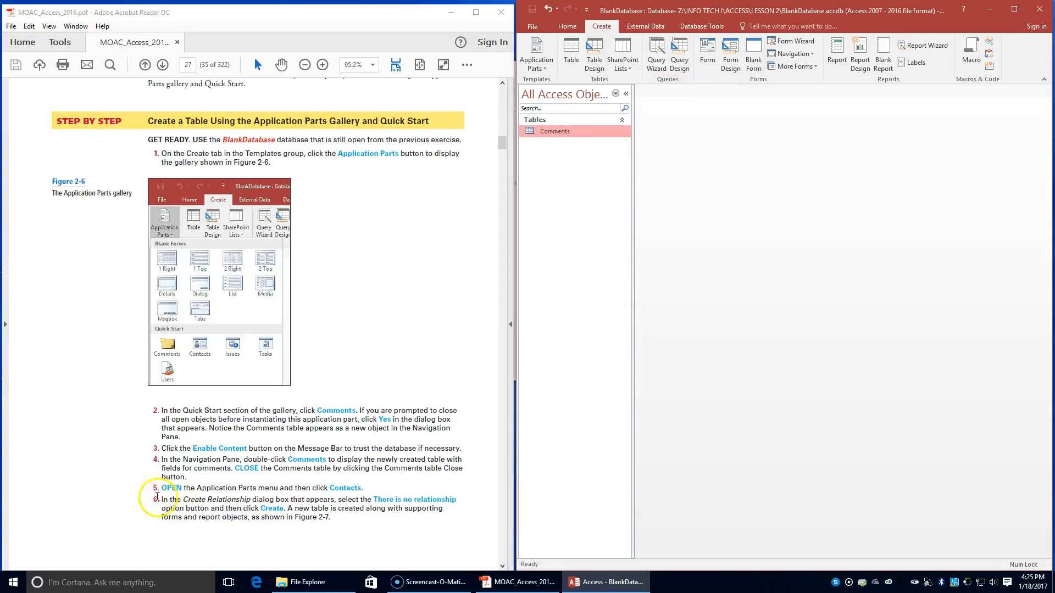
# Step: Add the Contacts Quick Start application part with the There is no relationship option and create its objects
pyautogui.click(533, 53)
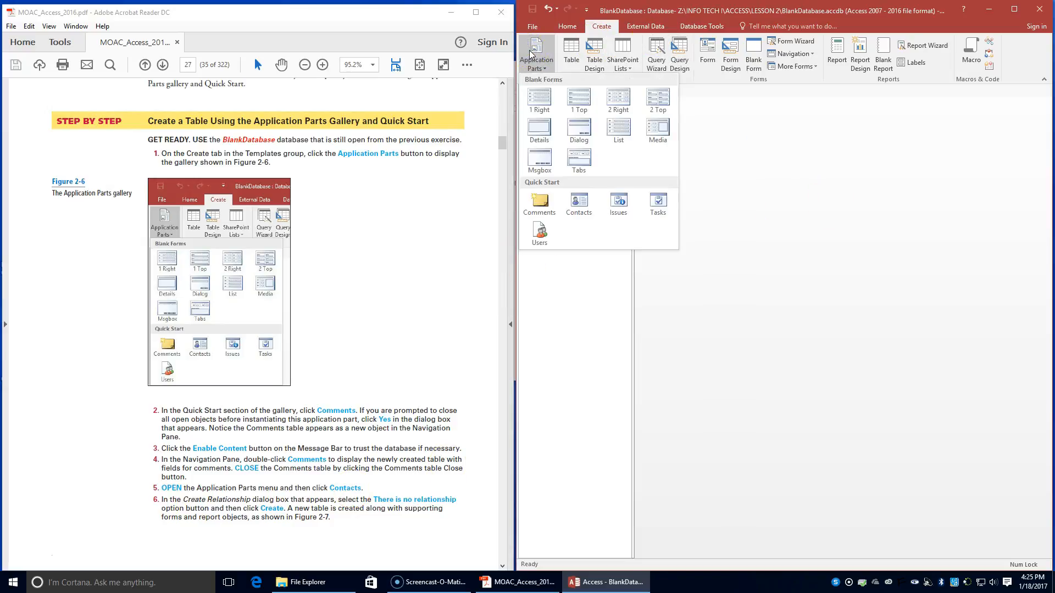
pyautogui.click(585, 210)
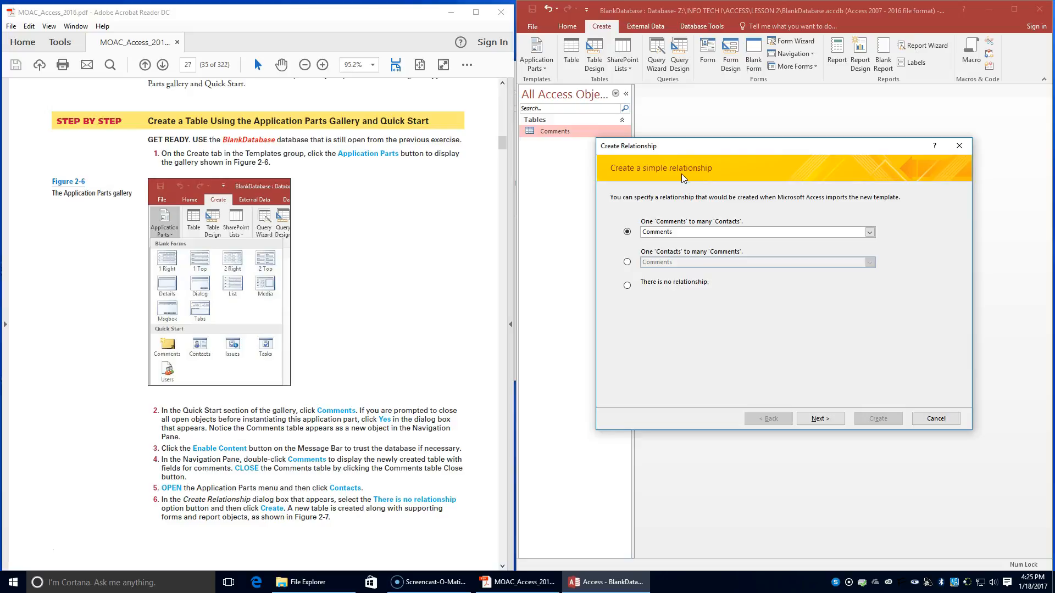
pyautogui.click(626, 286)
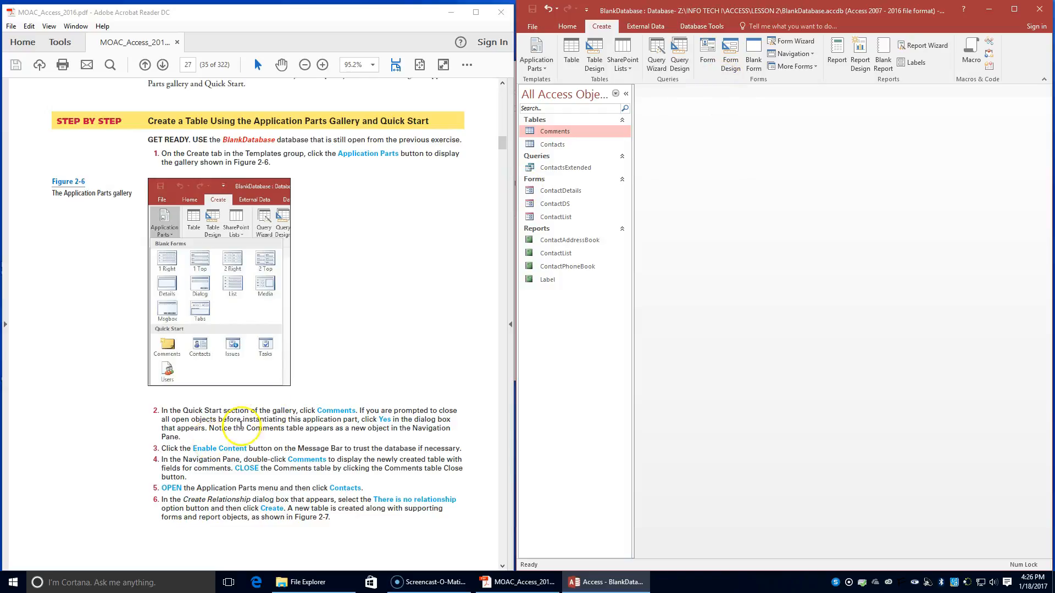
# Step: Copy the Comments table object, following the Create a Table from Another Table exercise on textbook page 28
pyautogui.scroll(-3, 244, 428)
pyautogui.scroll(-8, 244, 428)
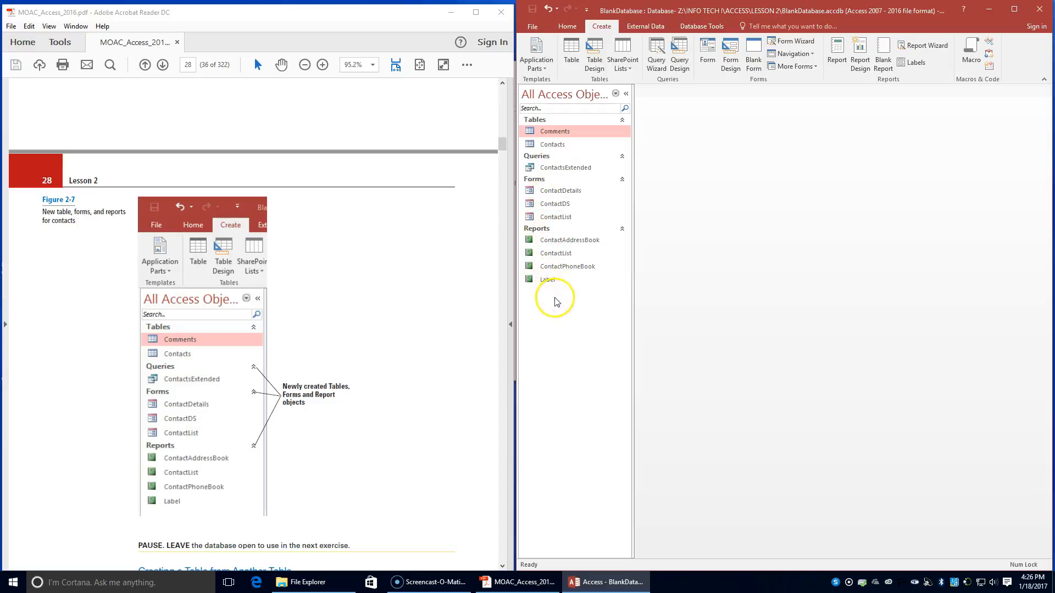
pyautogui.scroll(-3, 388, 307)
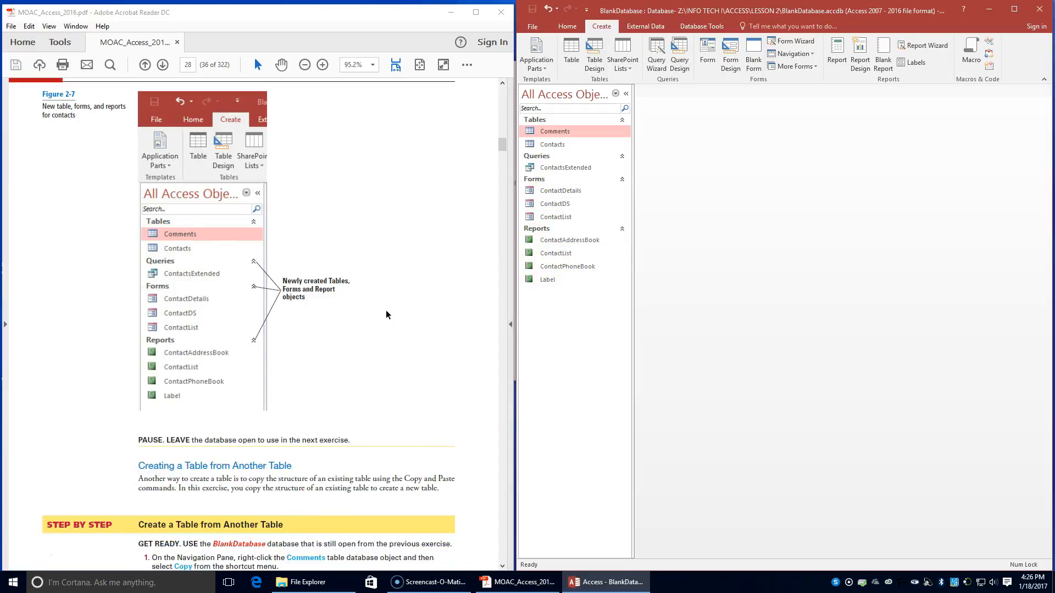
pyautogui.scroll(-1, 386, 314)
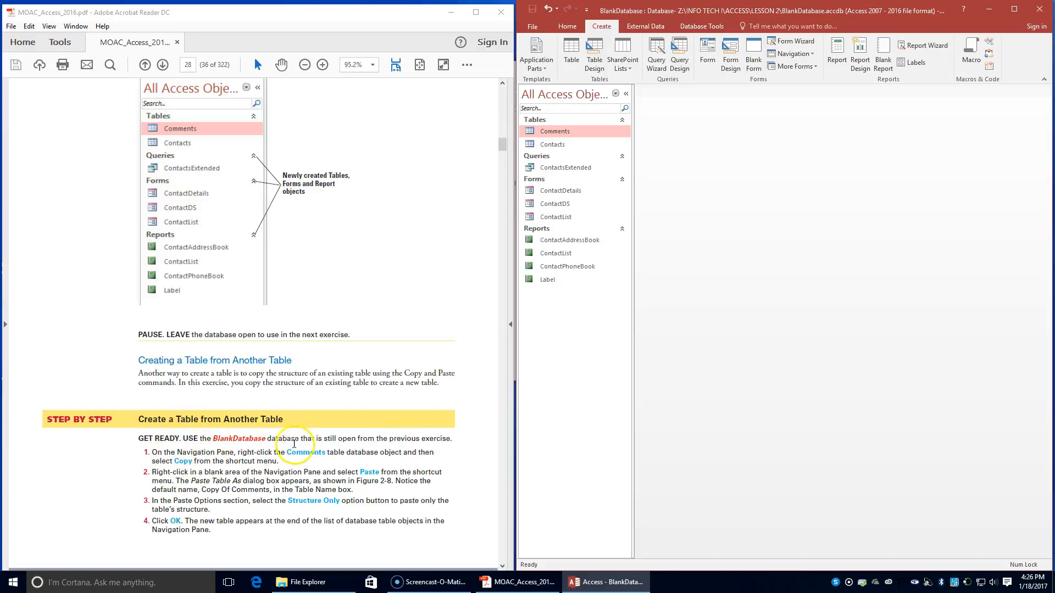
pyautogui.rightClick(553, 133)
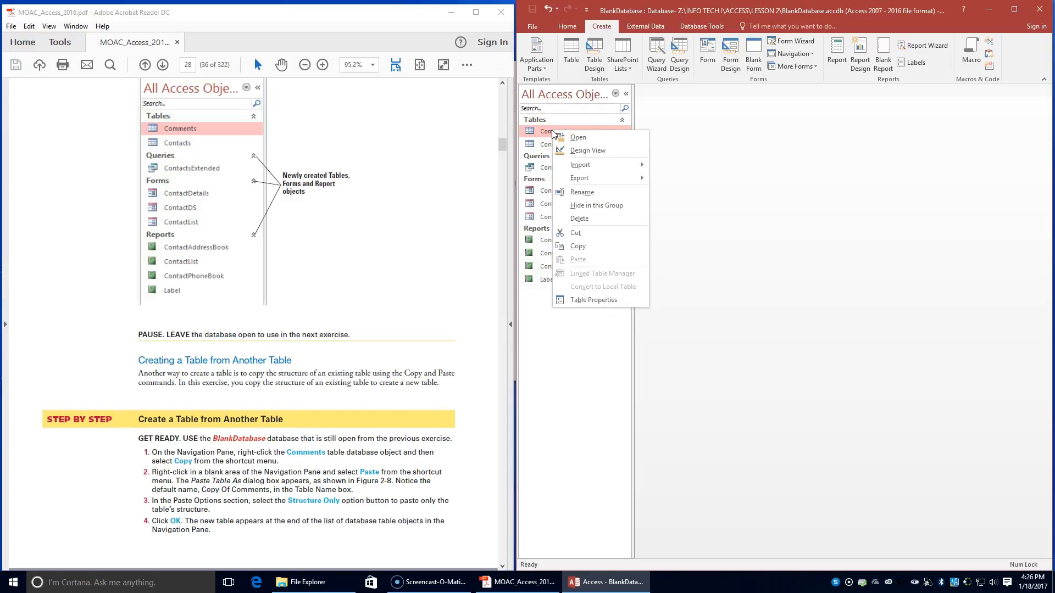
pyautogui.click(598, 248)
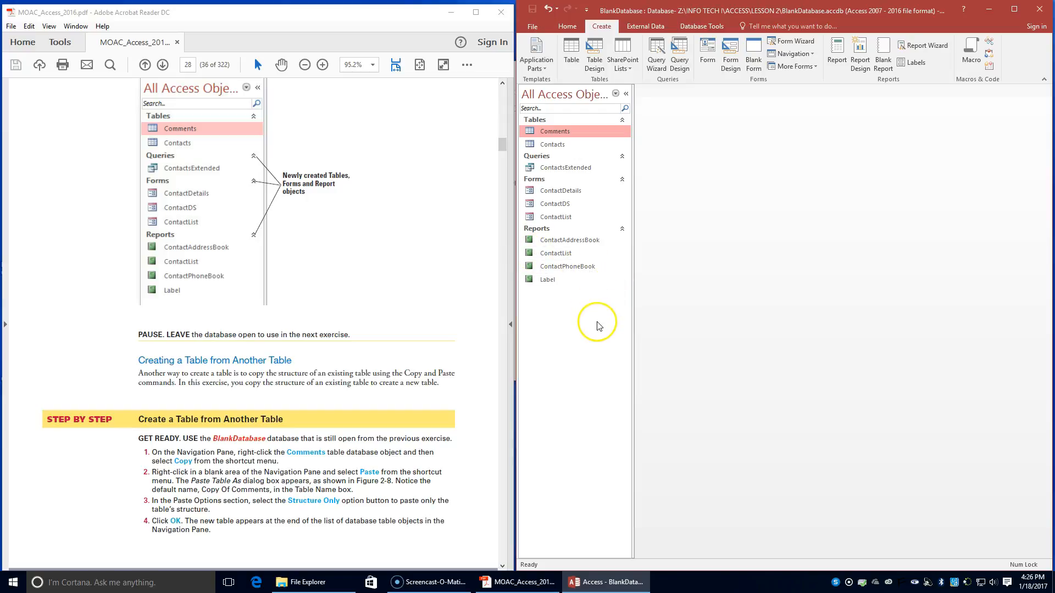
# Step: Paste the copied Comments table as Copy Of Comments with the Structure Only option
pyautogui.rightClick(591, 306)
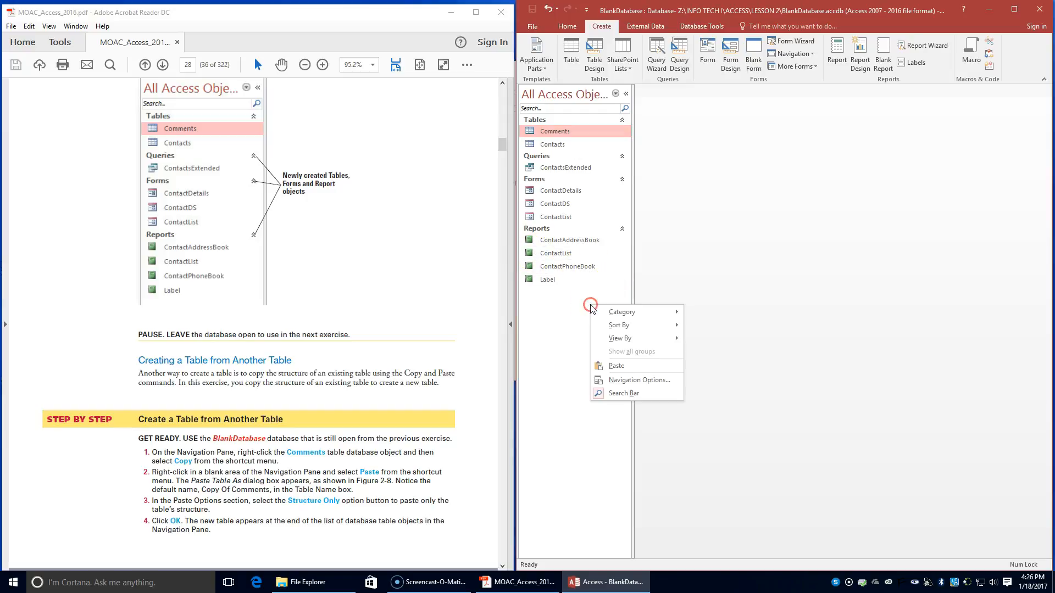
pyautogui.click(624, 364)
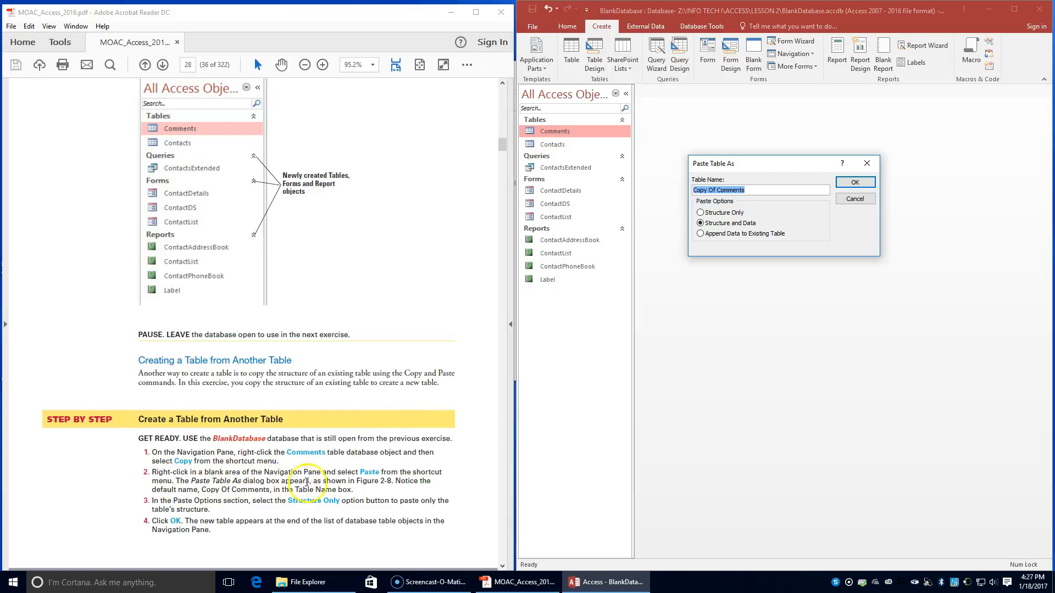
pyautogui.scroll(-3, 392, 479)
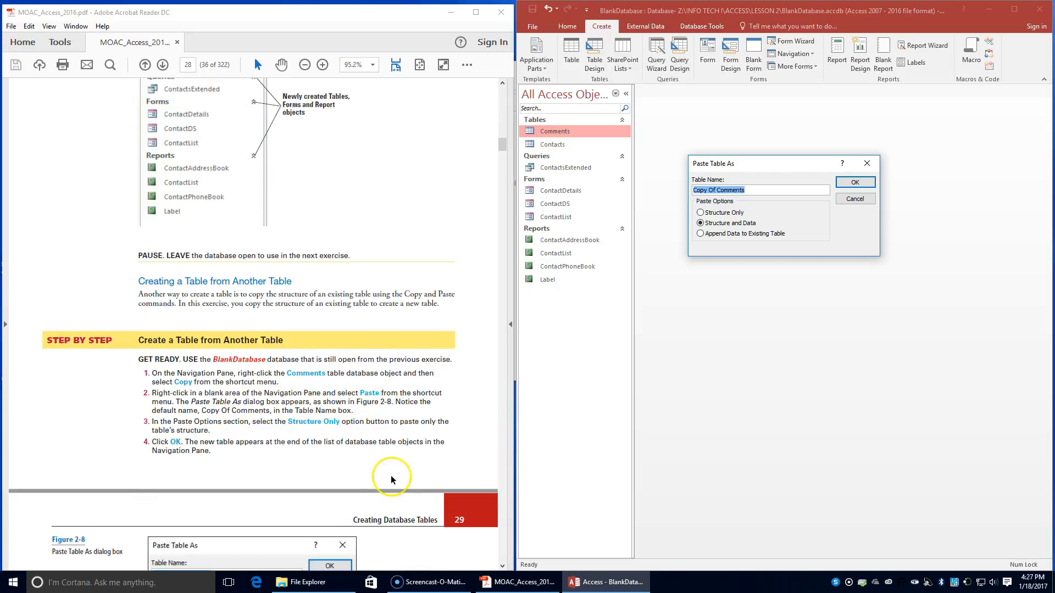
pyautogui.scroll(-3, 391, 480)
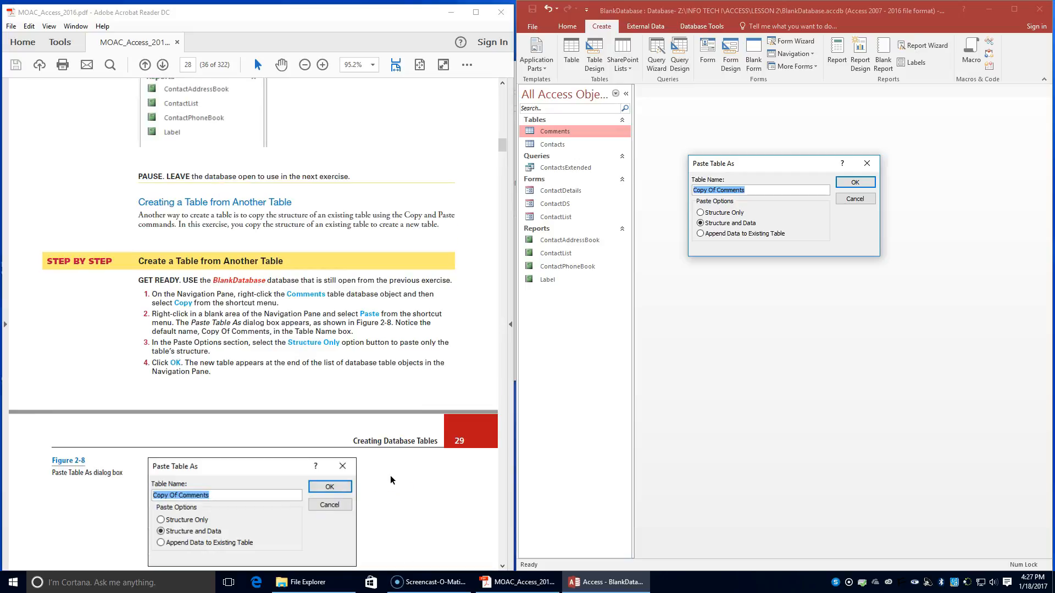
pyautogui.scroll(3, 390, 480)
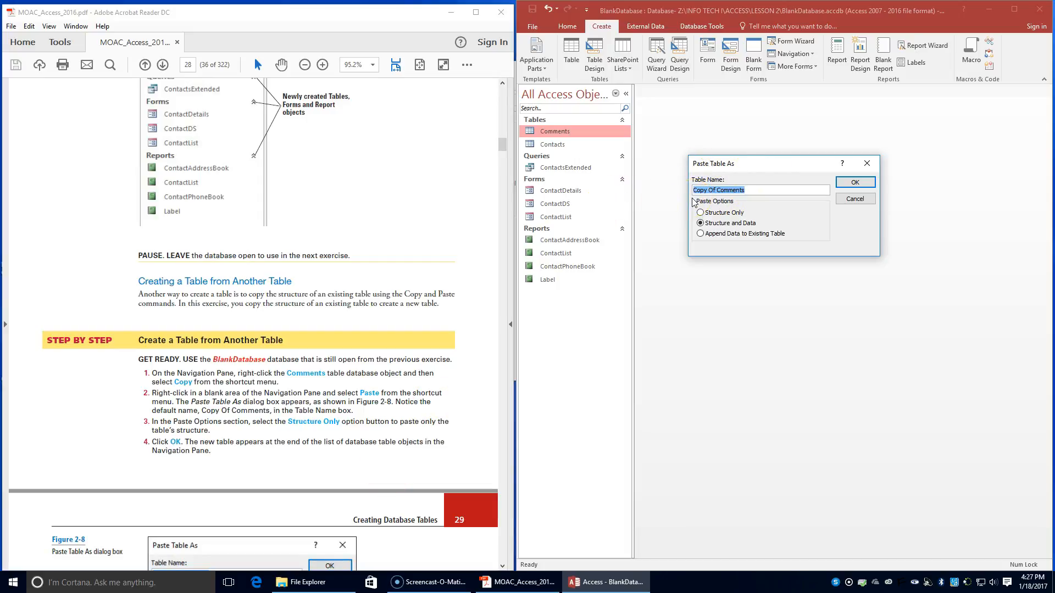
pyautogui.click(699, 214)
pyautogui.click(707, 213)
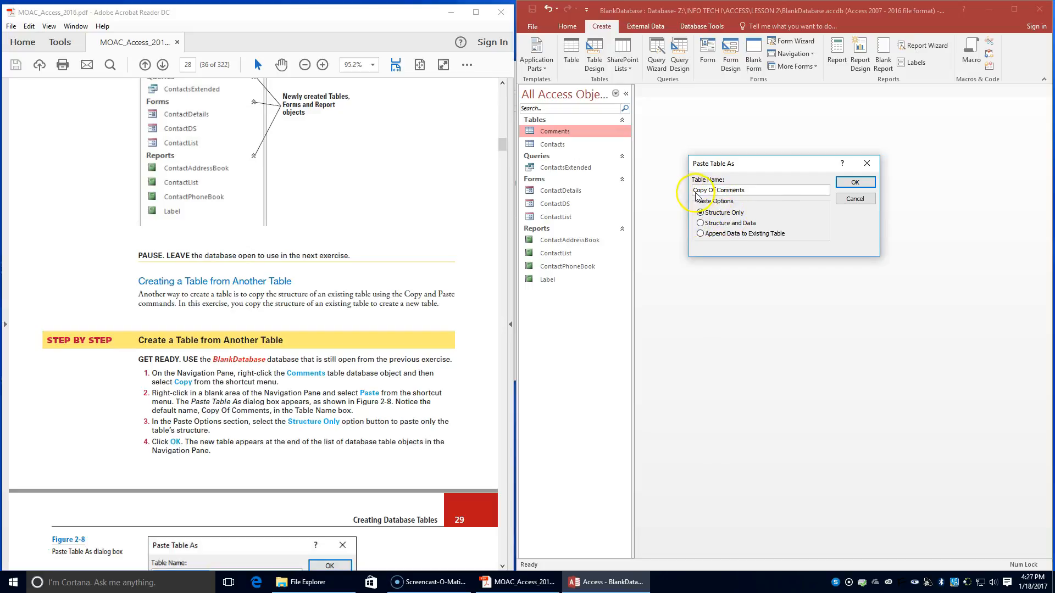
pyautogui.click(869, 177)
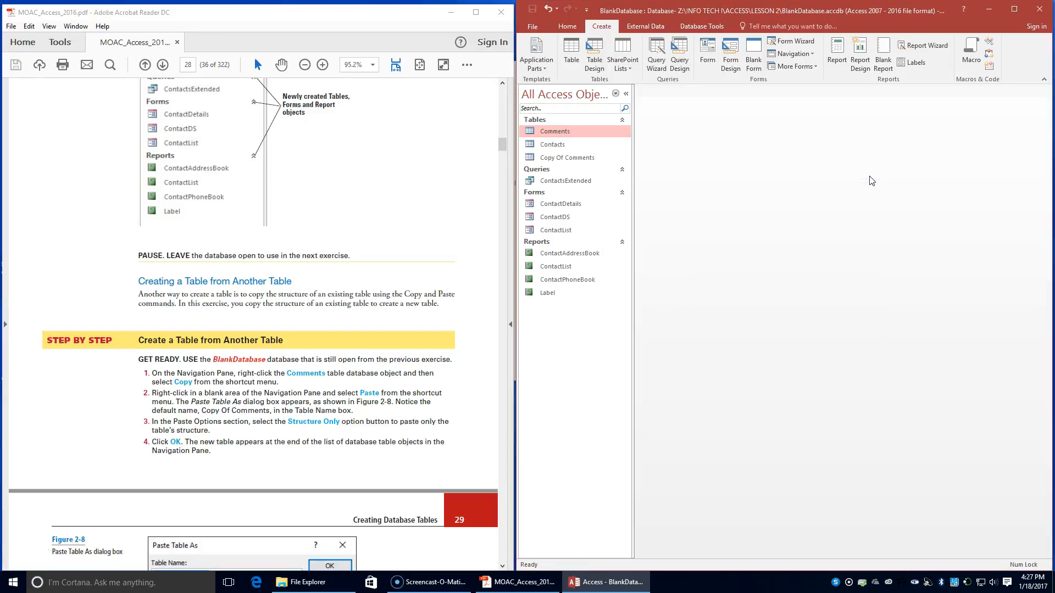
# Step: Read exercise step 5 on textbook page 29 and open the Copy Of Comments table to examine its structure
pyautogui.scroll(-1, 204, 412)
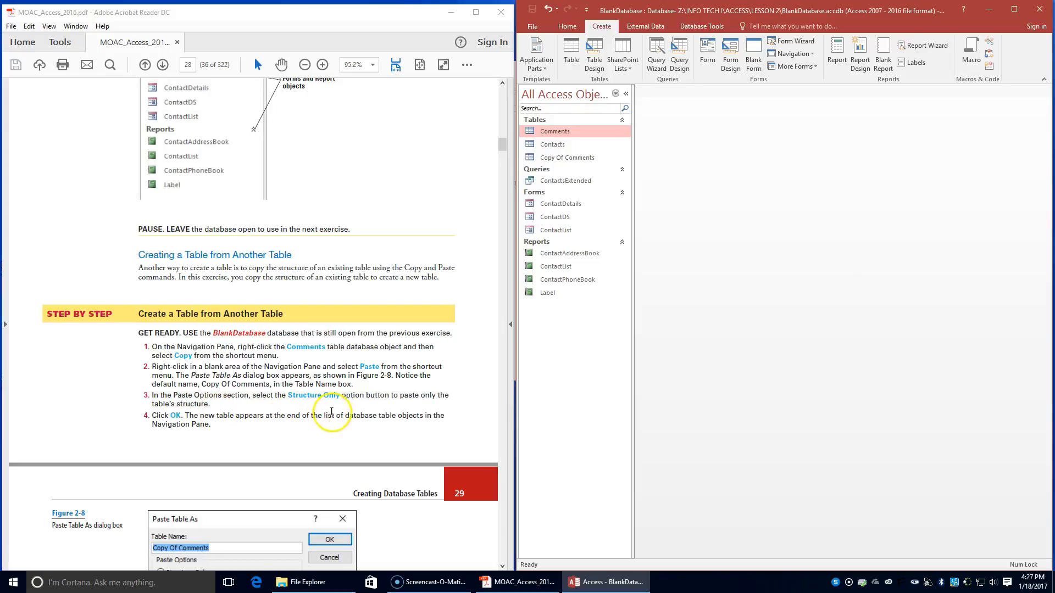
pyautogui.scroll(-1, 354, 416)
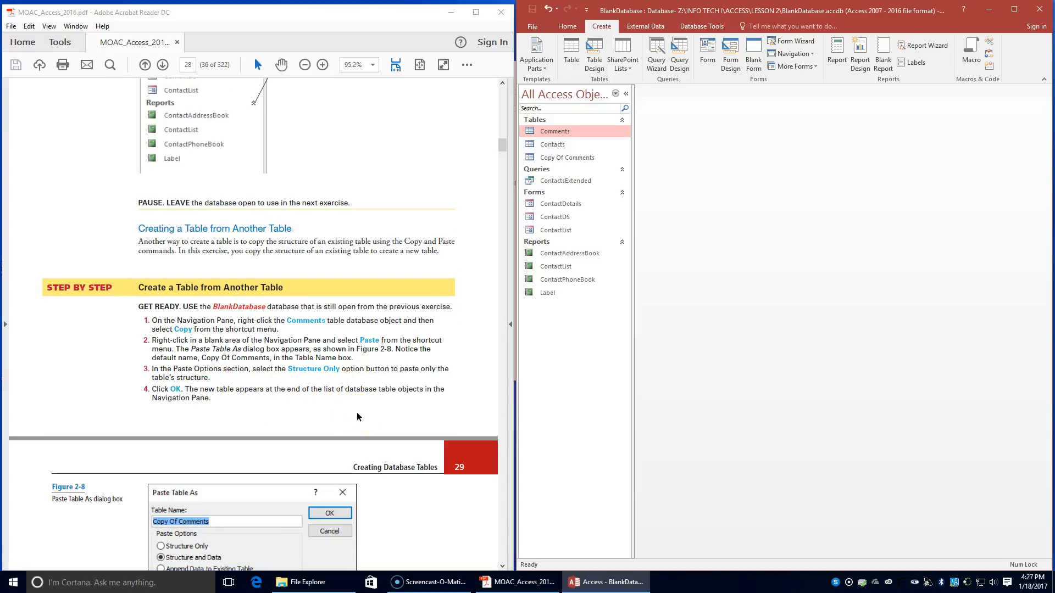
pyautogui.scroll(-8, 357, 412)
pyautogui.scroll(-2, 356, 413)
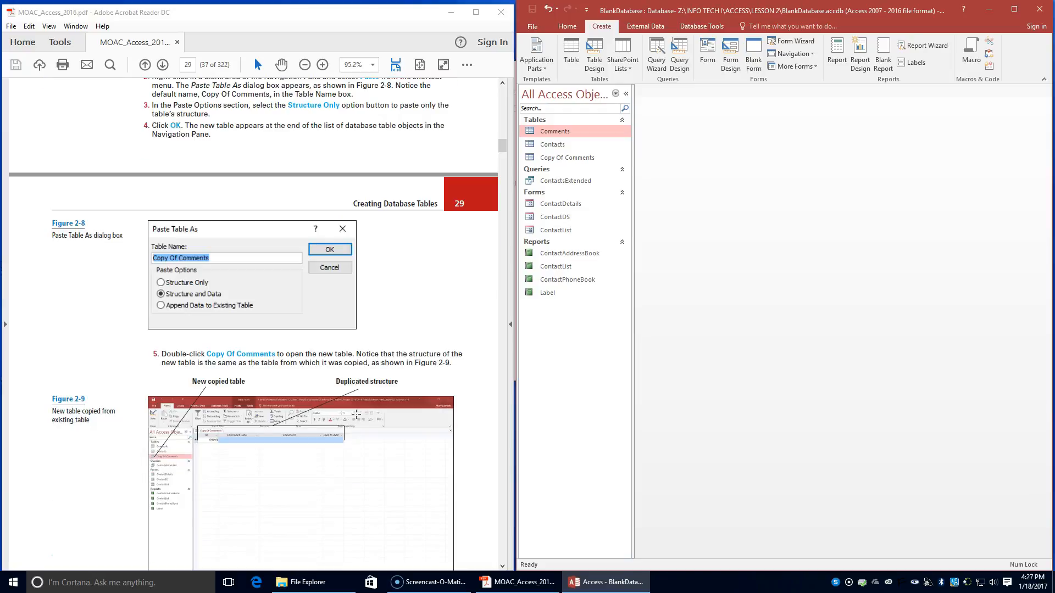
pyautogui.scroll(2, 312, 416)
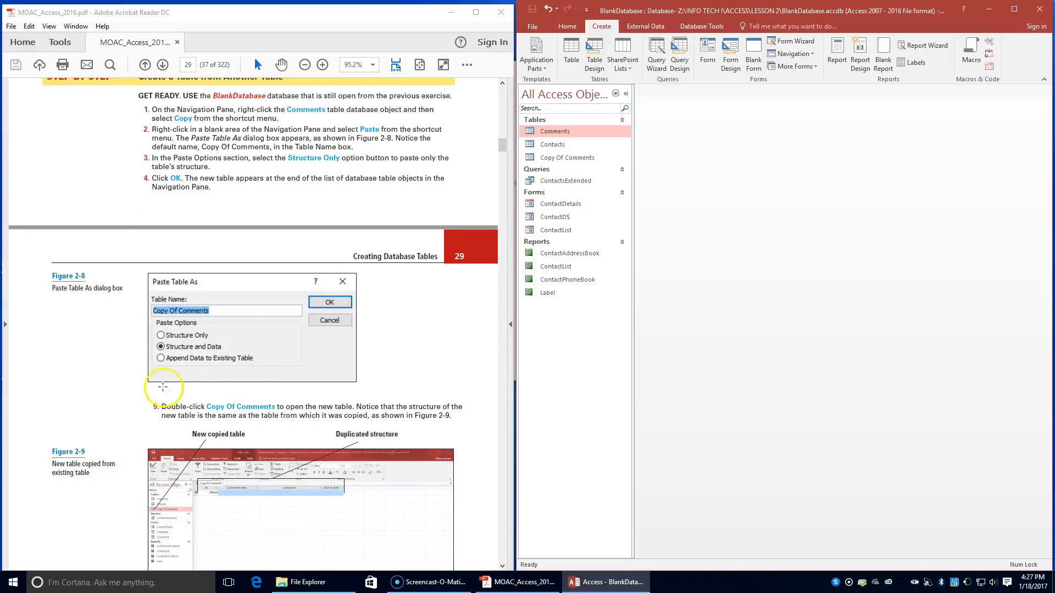
pyautogui.click(560, 158)
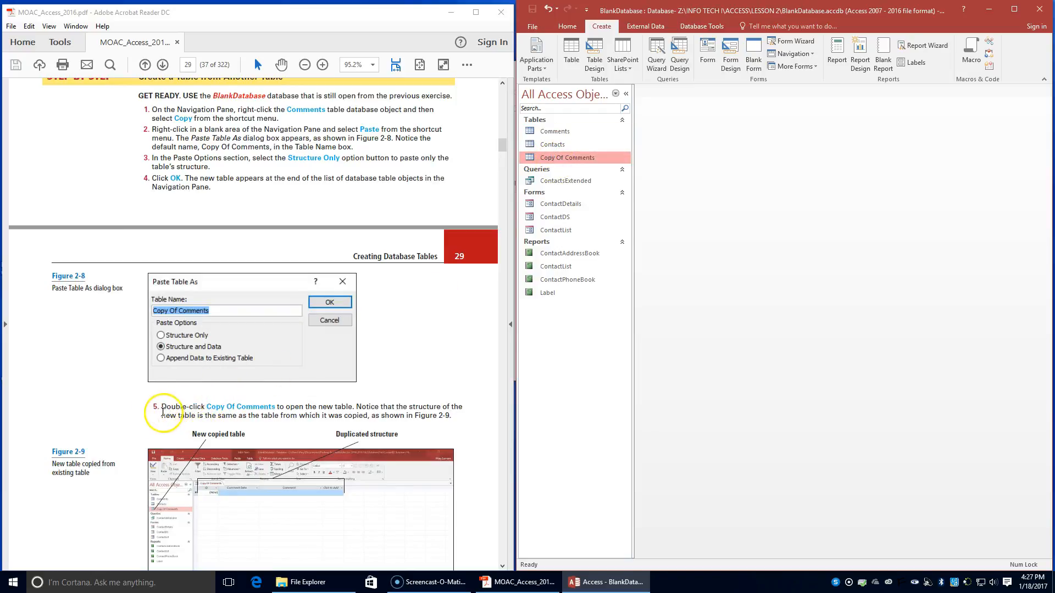
pyautogui.doubleClick(571, 158)
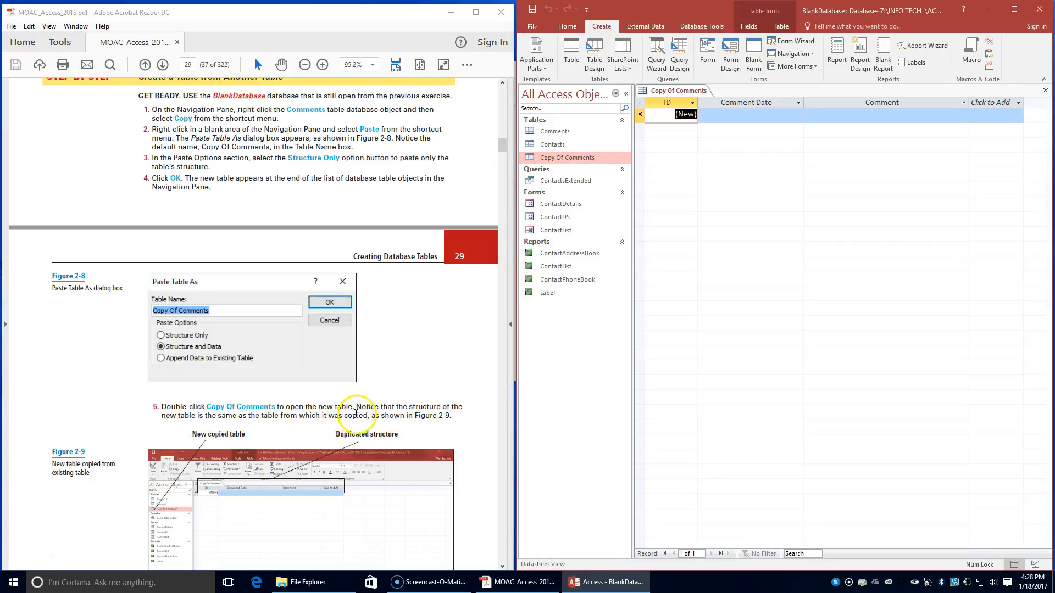
# Step: Follow exercise step 6 on textbook page 29 and close the BlankDatabase database
pyautogui.scroll(-4, 330, 427)
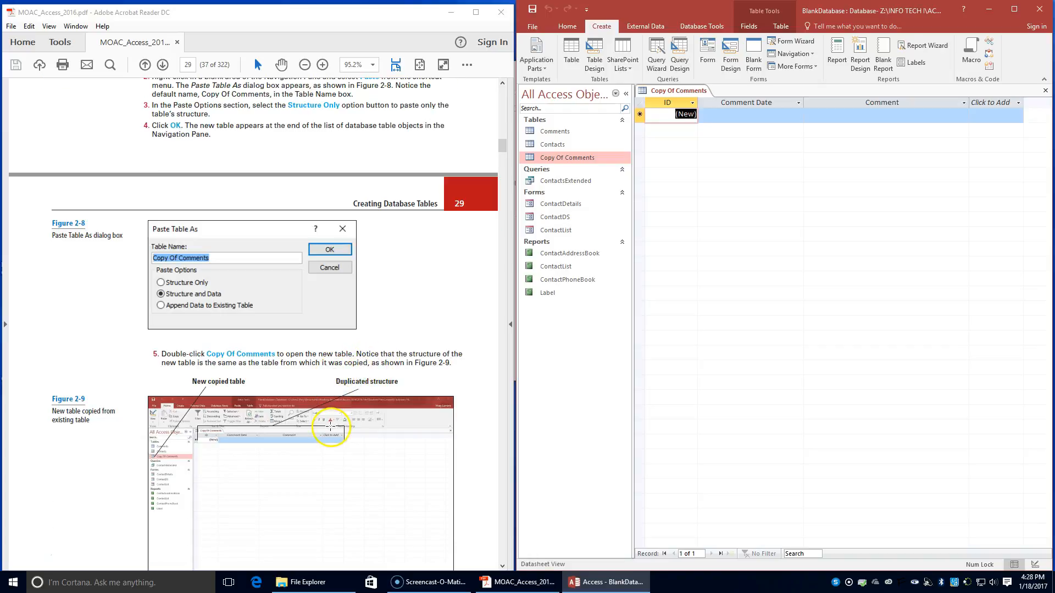
pyautogui.scroll(-2, 329, 426)
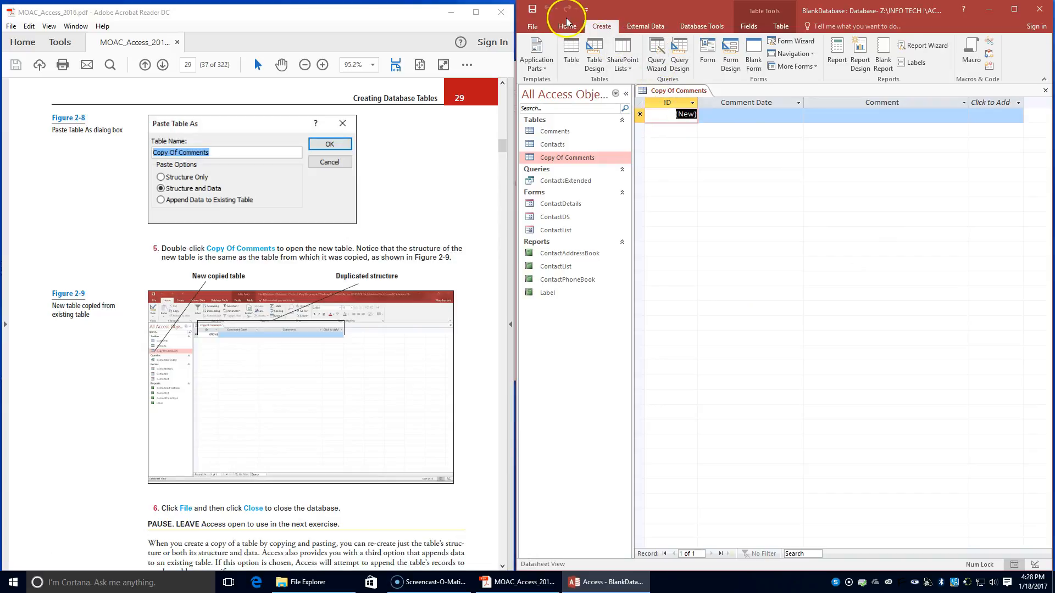
pyautogui.click(534, 27)
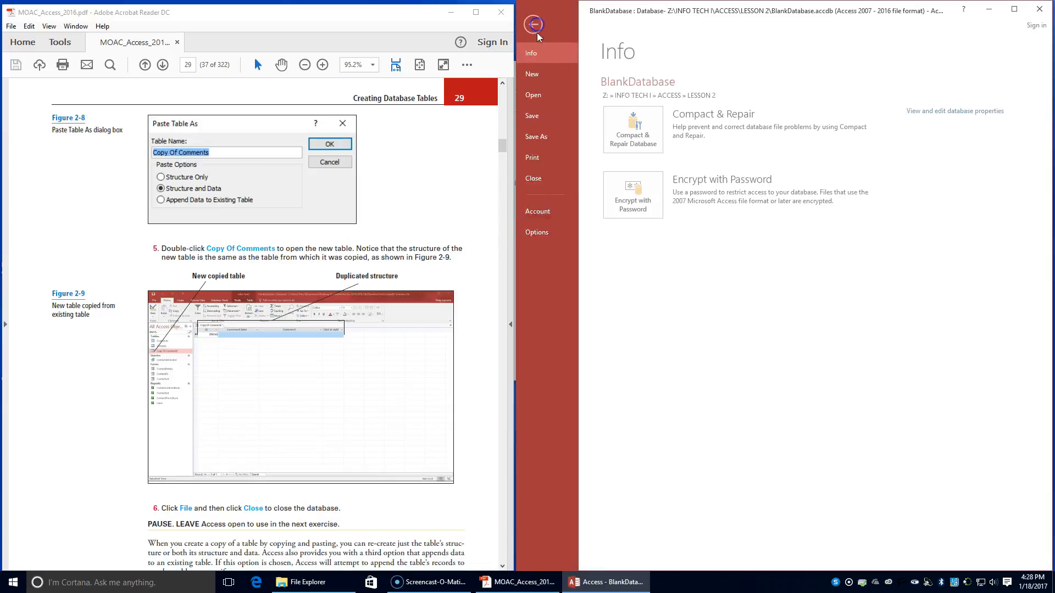
pyautogui.click(549, 176)
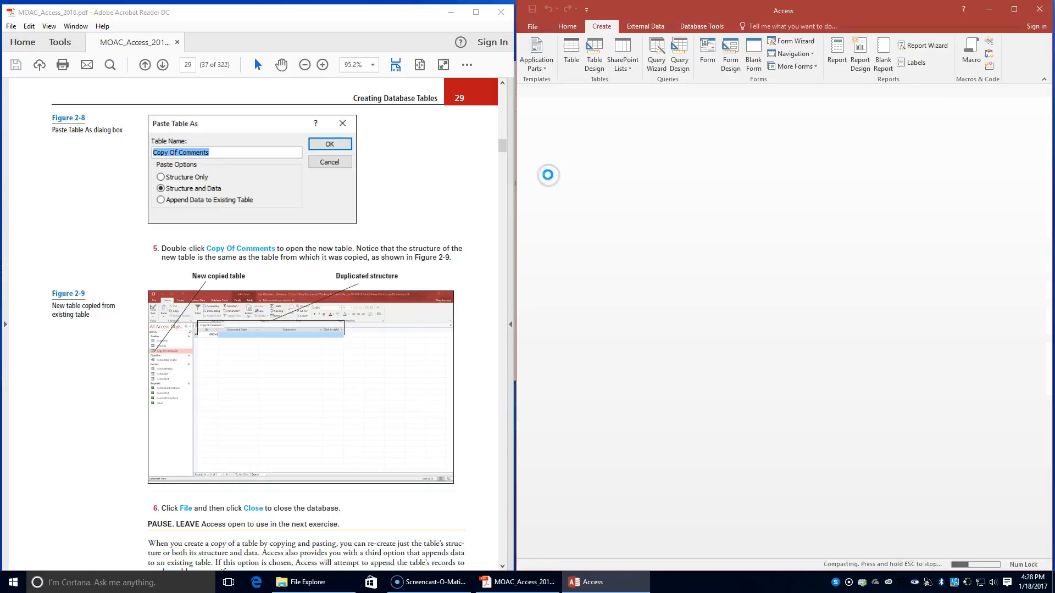
# Step: Read the Saving a Database Object section and the Save a Table exercise on textbook page 30
pyautogui.scroll(-5, 426, 225)
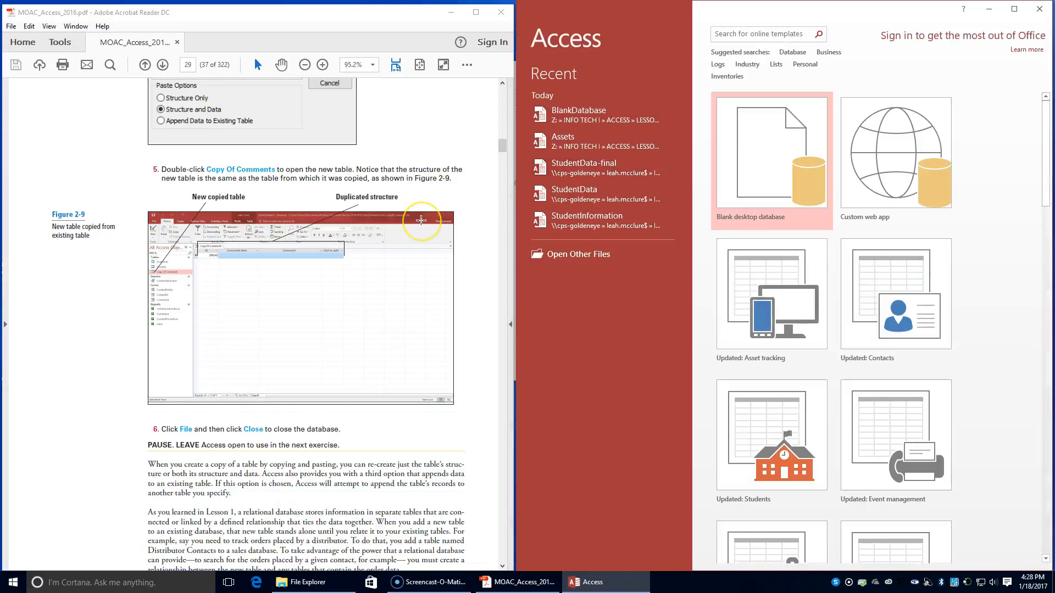
pyautogui.scroll(-7, 421, 221)
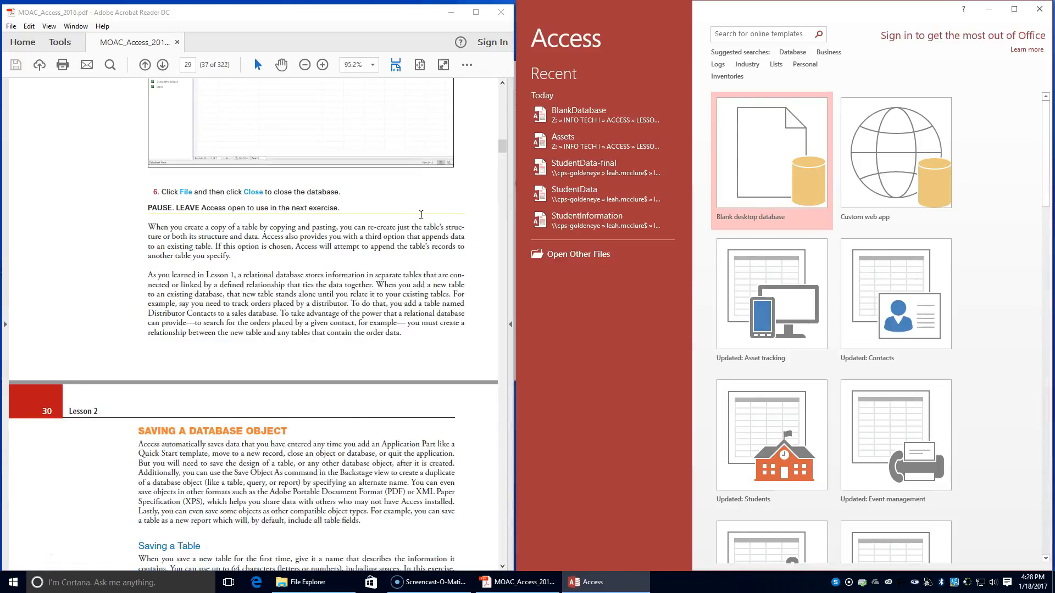
pyautogui.scroll(-3, 421, 215)
pyautogui.scroll(-3, 421, 211)
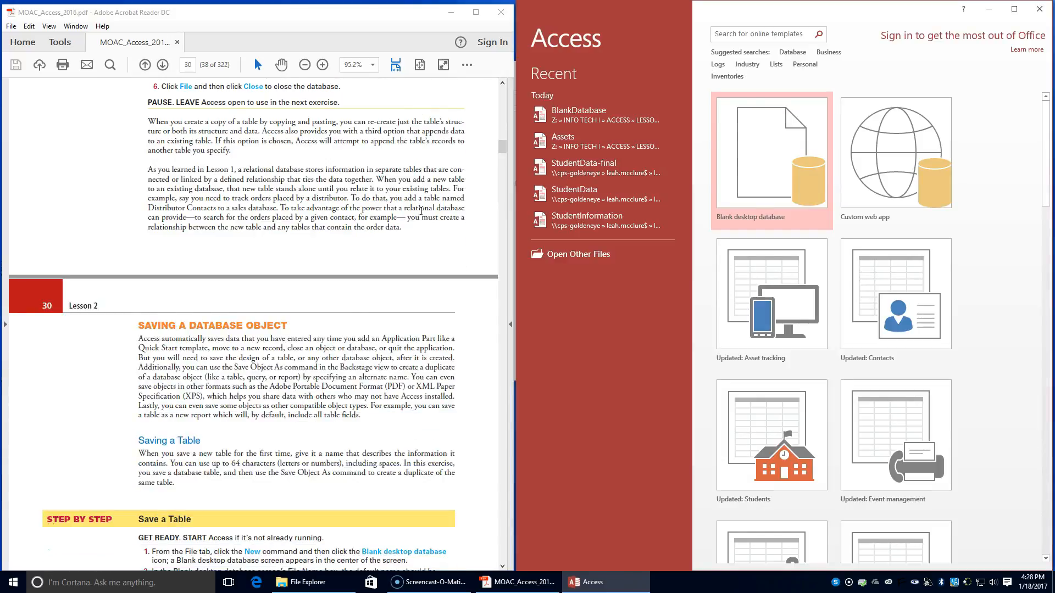
pyautogui.scroll(-2, 421, 210)
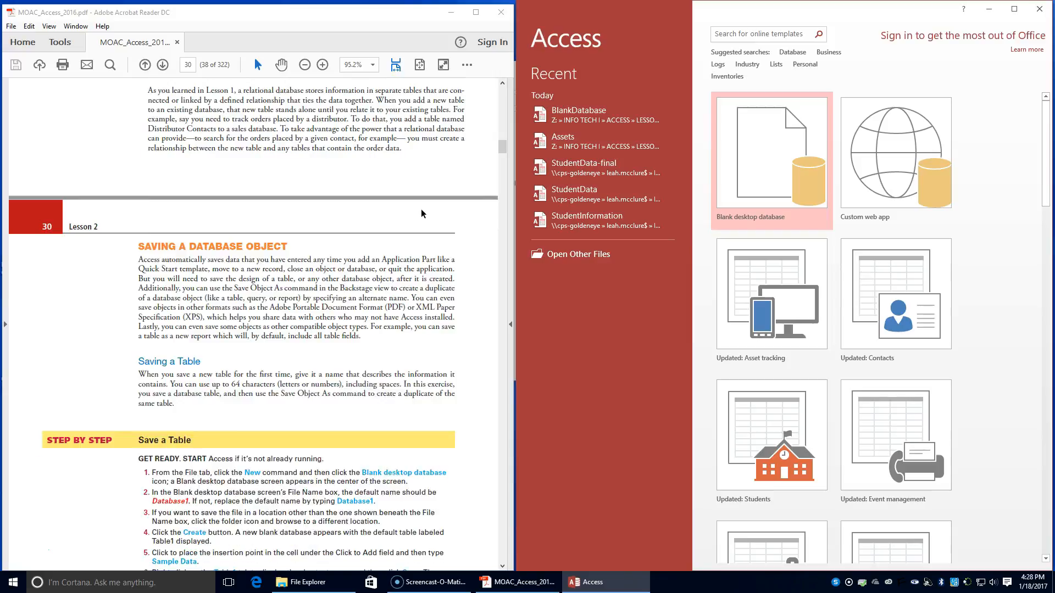
pyautogui.scroll(-1, 421, 213)
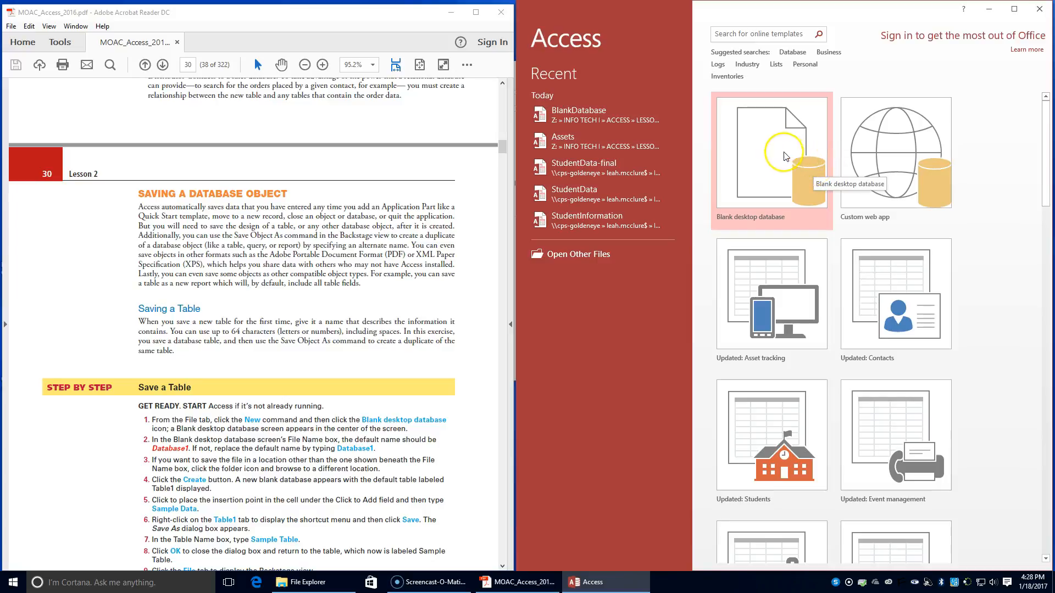
pyautogui.doubleClick(799, 158)
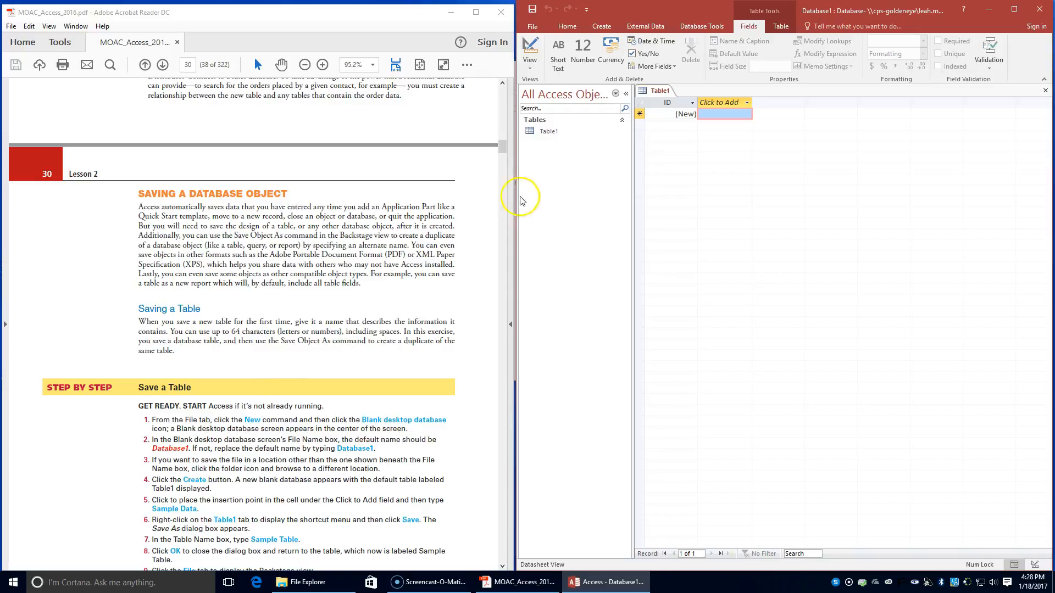
pyautogui.click(532, 27)
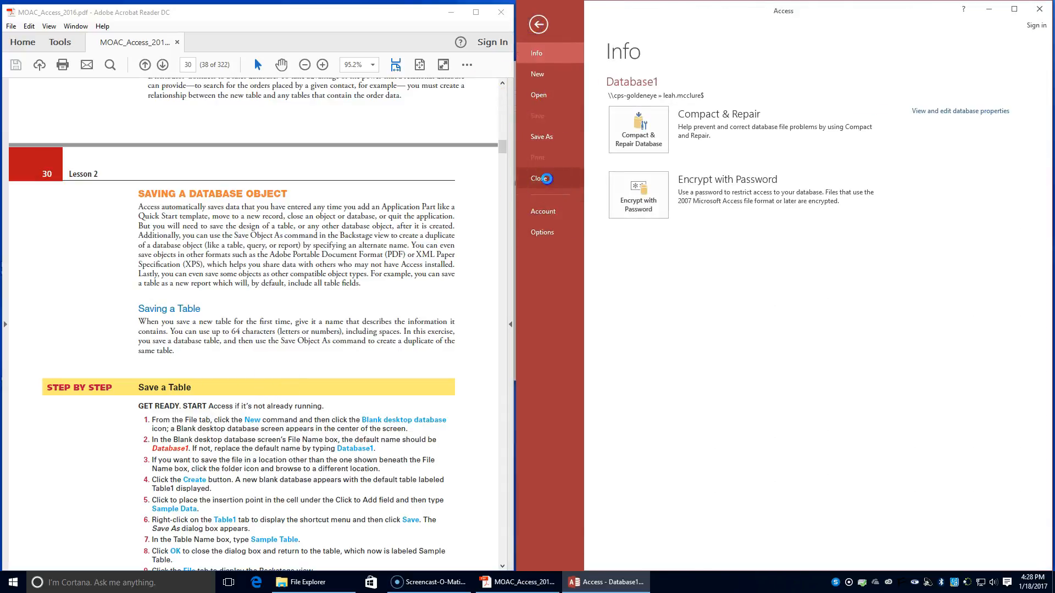
pyautogui.click(541, 178)
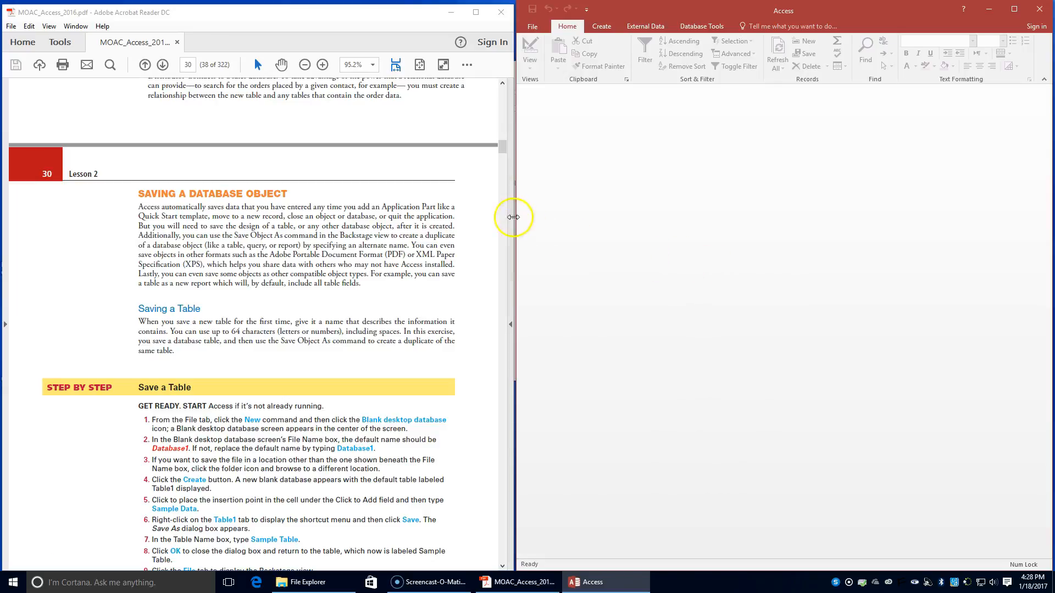
# Step: Start a new blank desktop database and set its file name to Database1
pyautogui.click(529, 26)
pyautogui.click(660, 207)
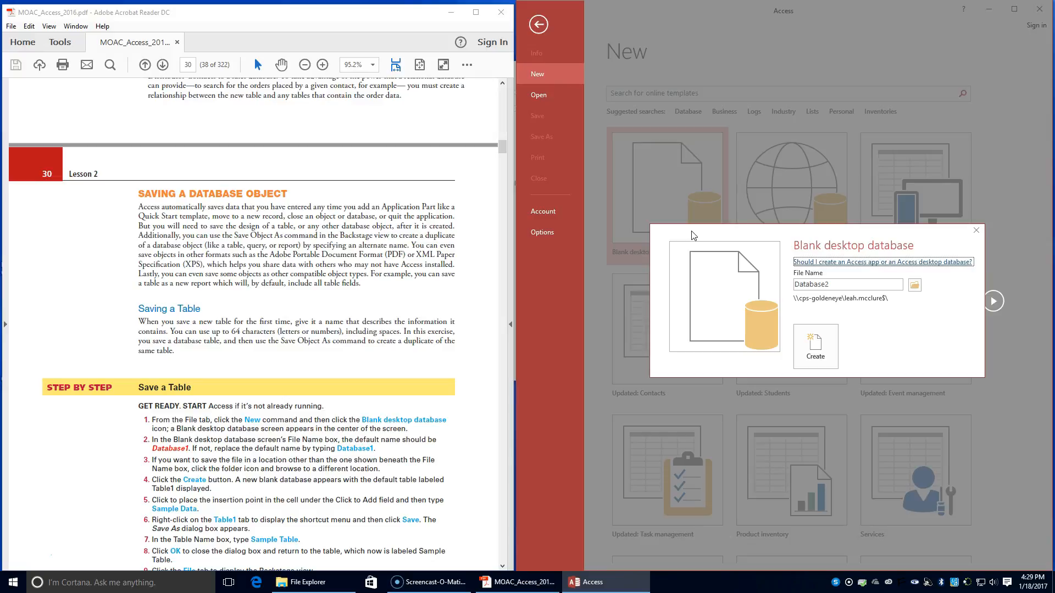
pyautogui.doubleClick(850, 283)
pyautogui.click(840, 283)
pyautogui.press('BackSpace')
# Step: Set the save location to the LESSON 2 folder under INFO TECH I, ACCESS, and create the database
pyautogui.click(914, 285)
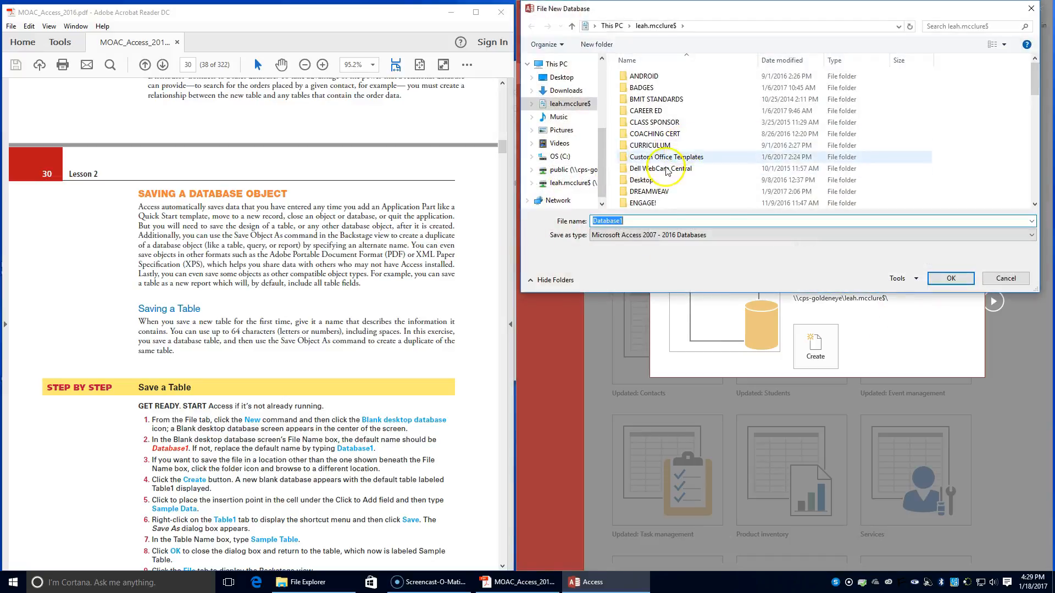
pyautogui.scroll(-2, 661, 188)
pyautogui.doubleClick(660, 179)
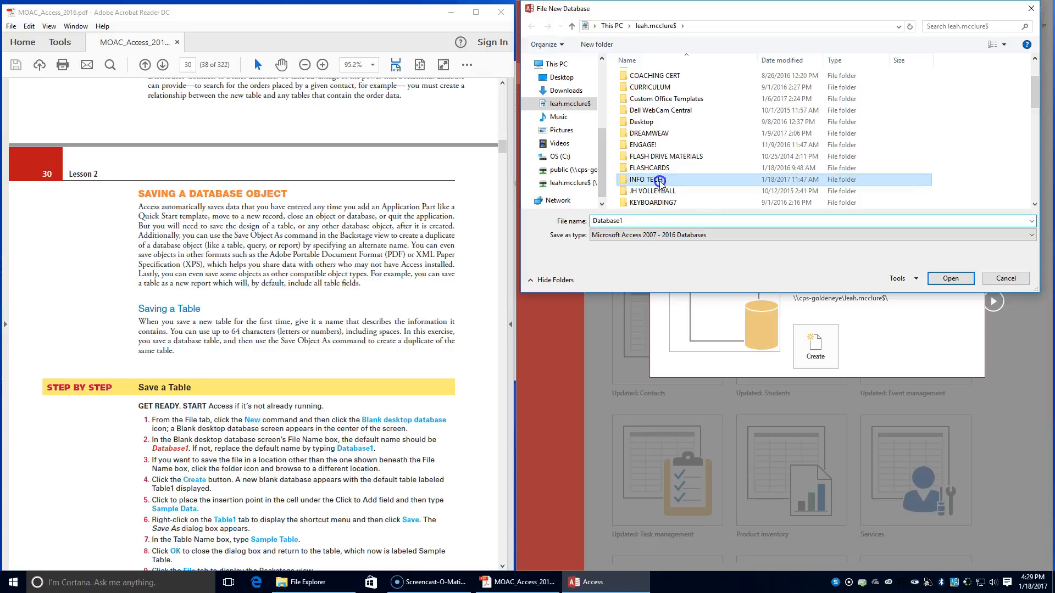
pyautogui.doubleClick(657, 80)
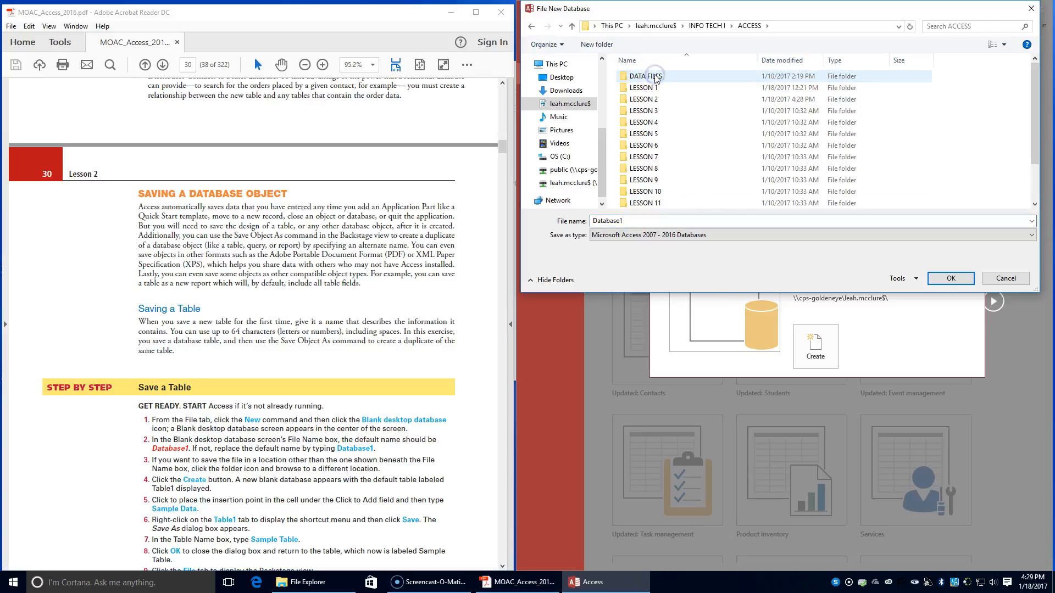
pyautogui.click(658, 98)
pyautogui.doubleClick(657, 98)
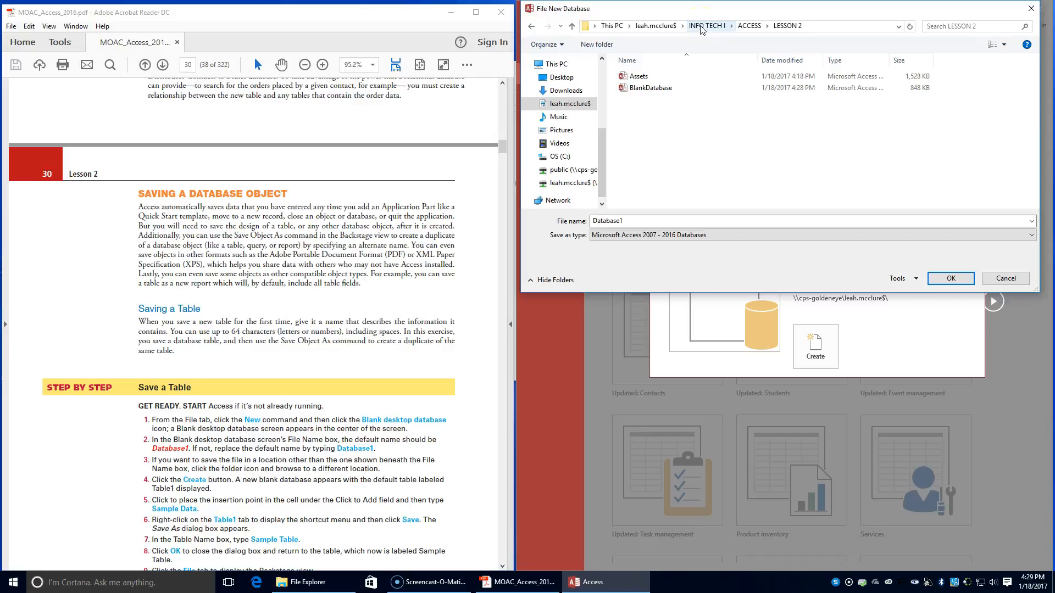
pyautogui.click(950, 278)
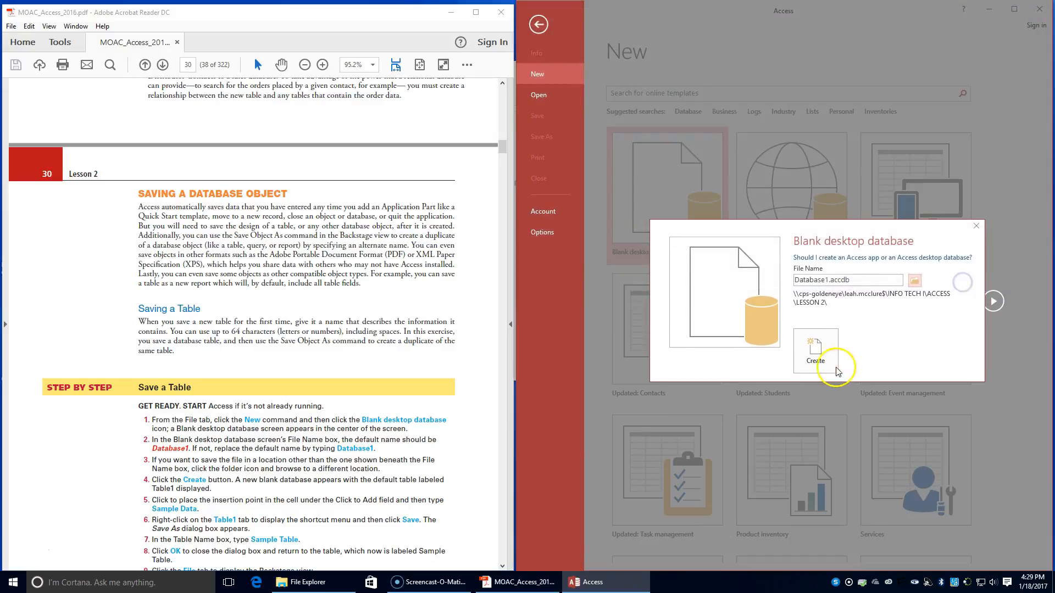
pyautogui.click(807, 360)
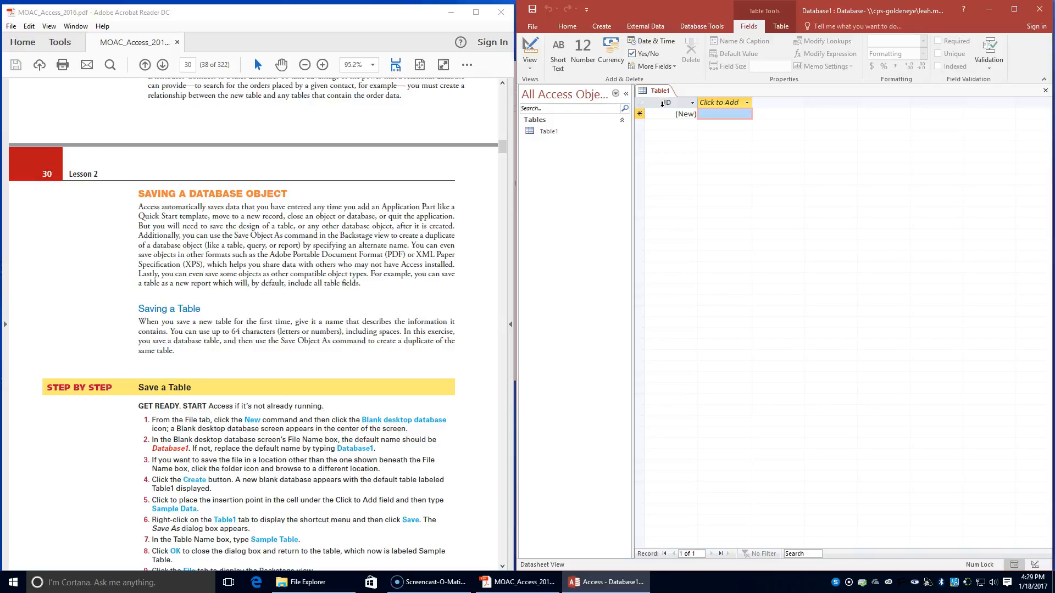
# Step: Enter Sample Data in the cell under Click to Add and save Table1 as Sample Table
pyautogui.click(712, 113)
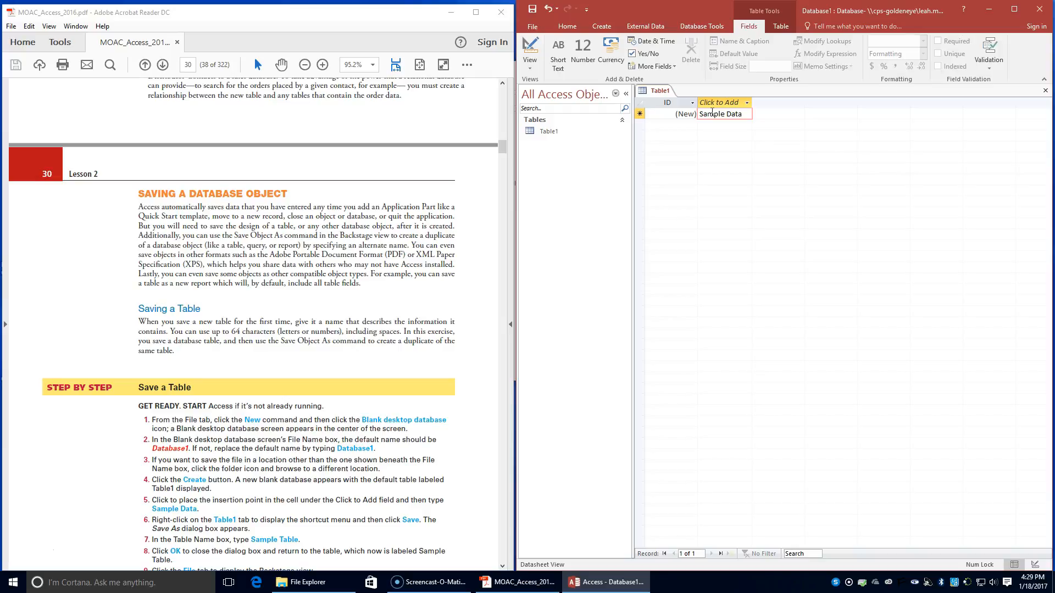
pyautogui.rightClick(549, 132)
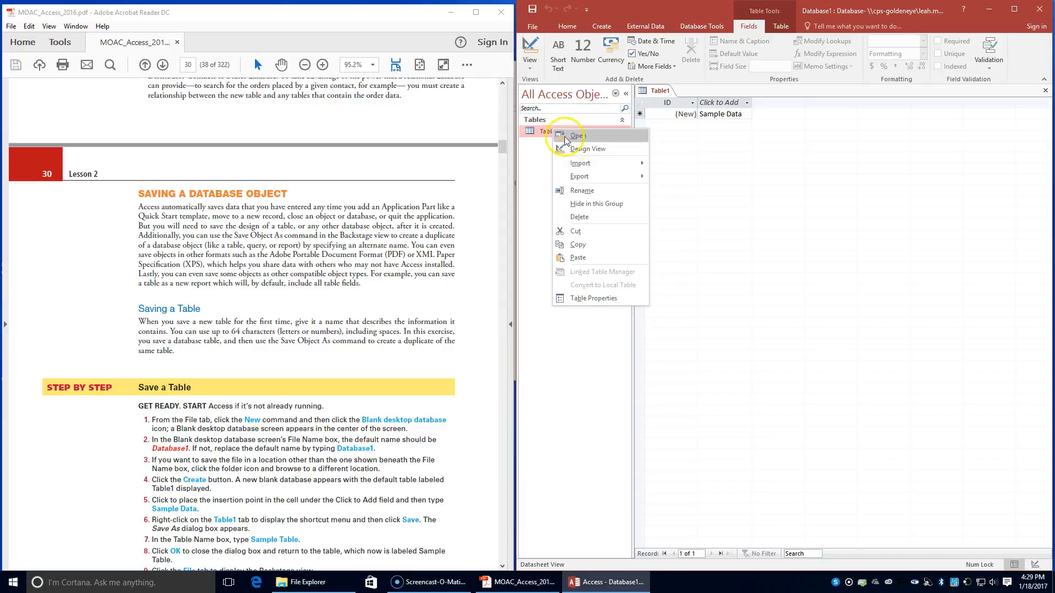
pyautogui.rightClick(656, 93)
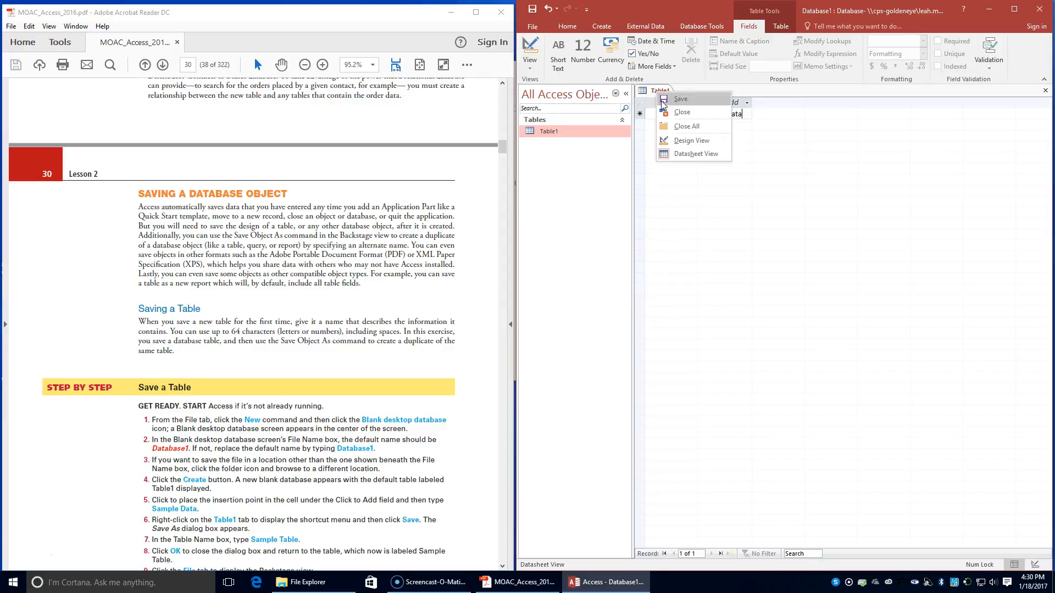
pyautogui.click(663, 100)
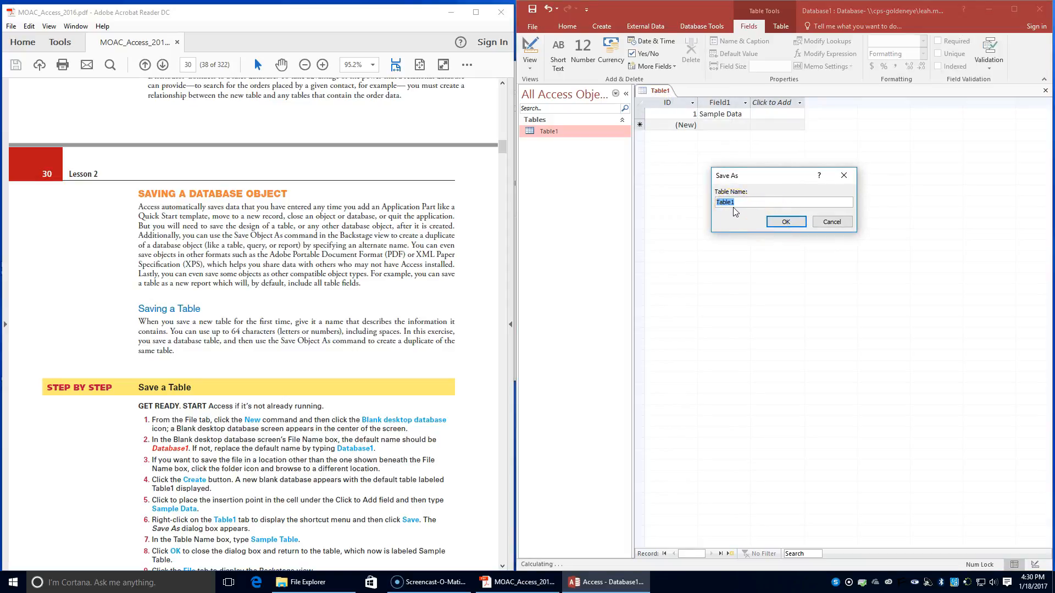
pyautogui.write('Sample')
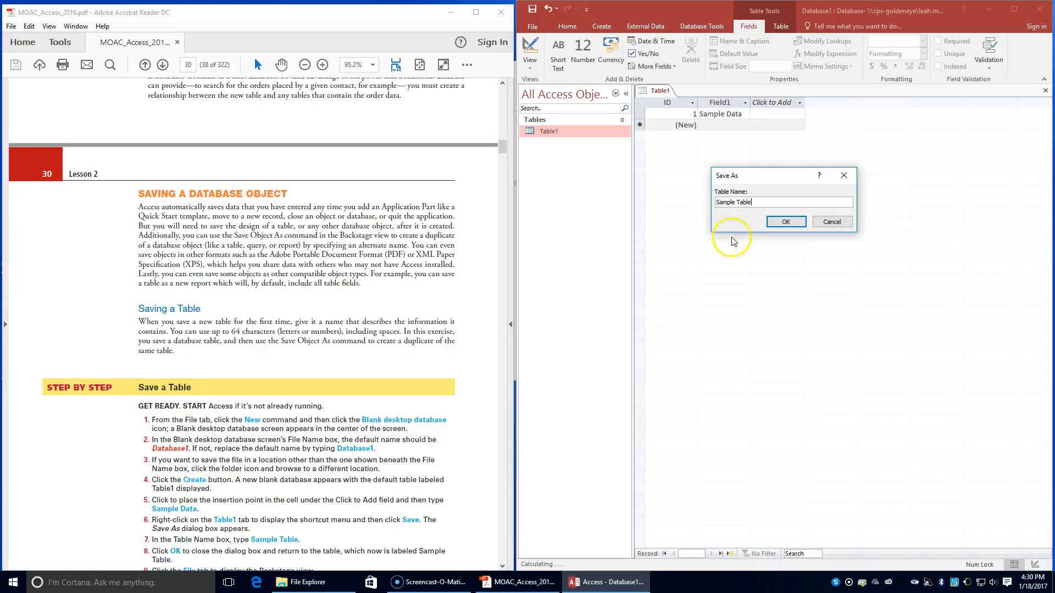
pyautogui.click(786, 221)
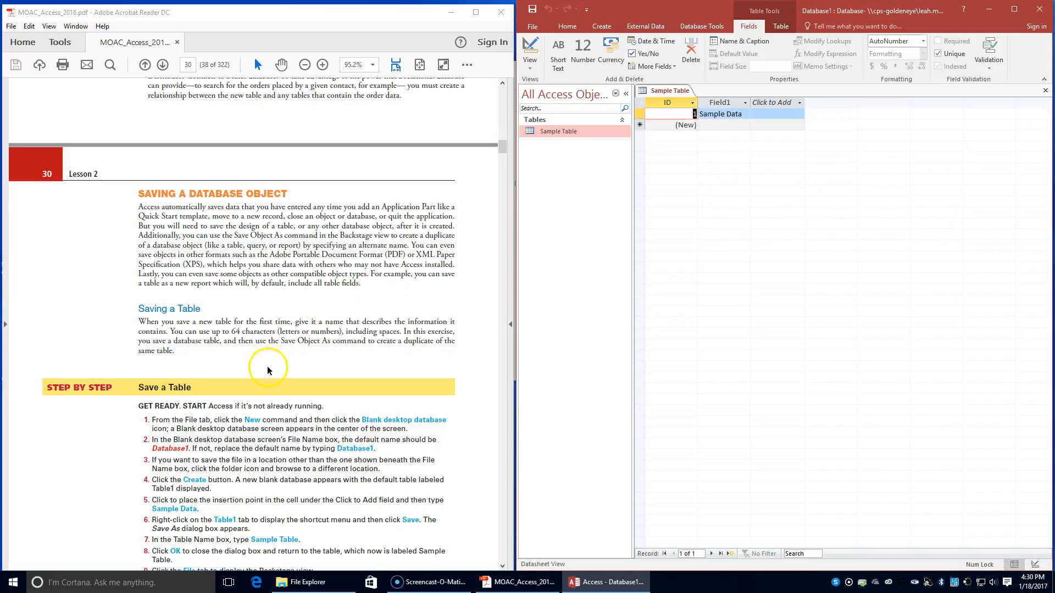
# Step: Save a copy of Sample Table as a table named Backup of Sample Table using Save Object As, following textbook pages 30 and 31
pyautogui.scroll(-4, 270, 371)
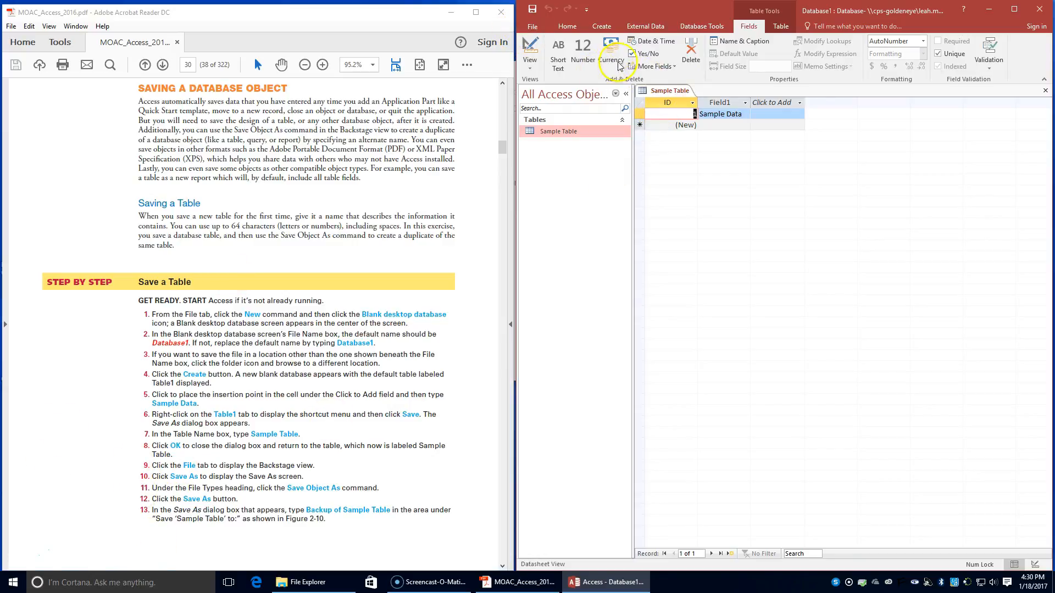
pyautogui.click(518, 23)
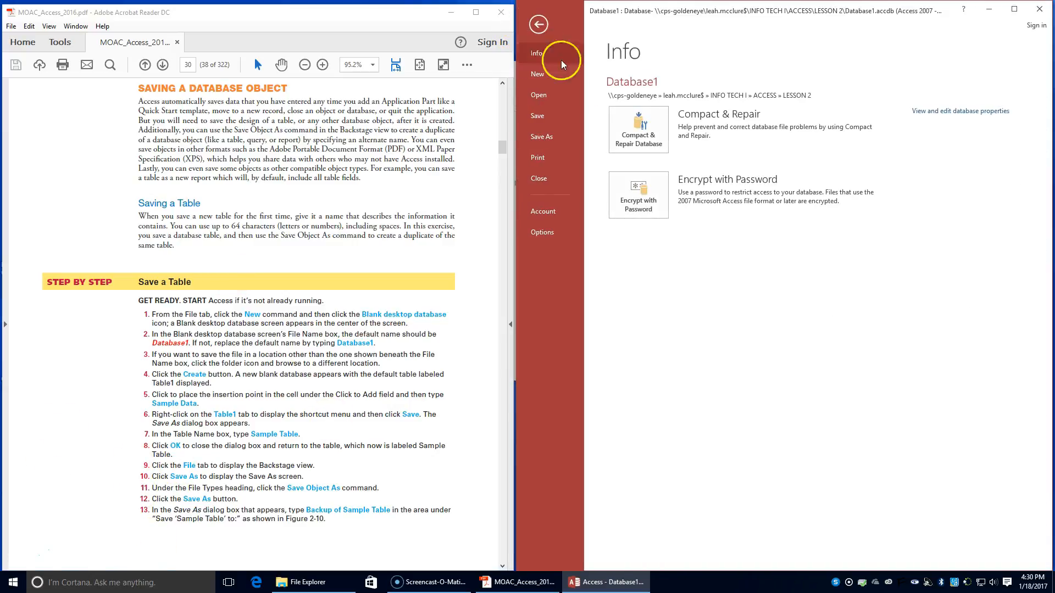
pyautogui.click(530, 144)
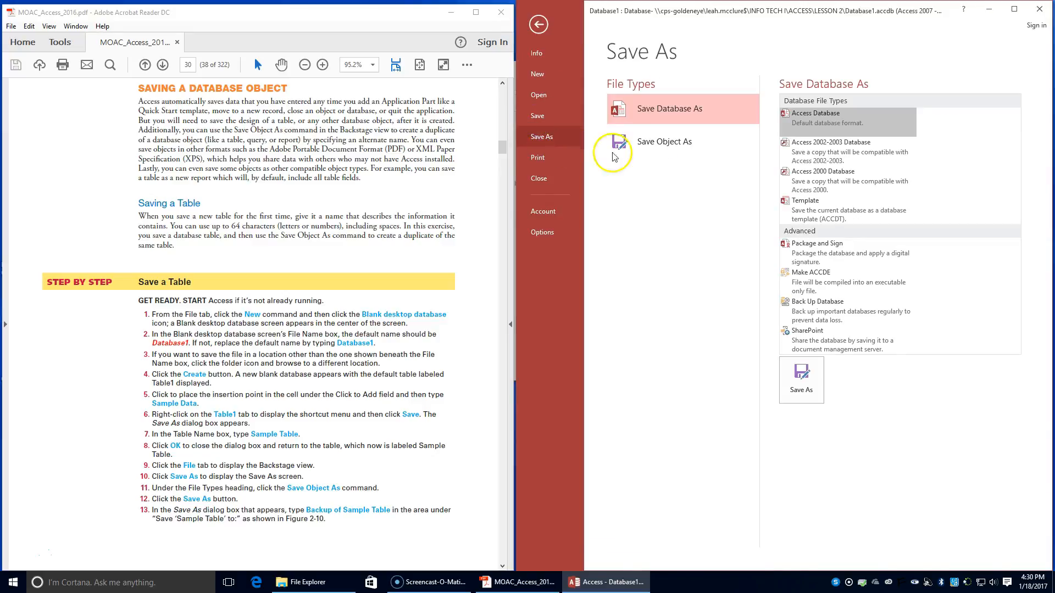
pyautogui.click(669, 144)
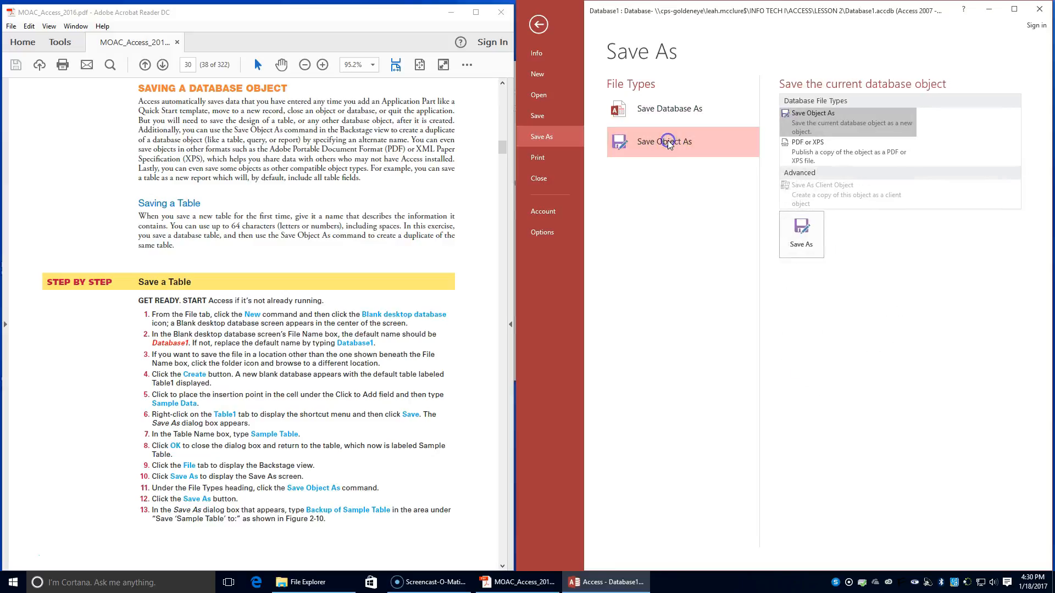
pyautogui.click(806, 242)
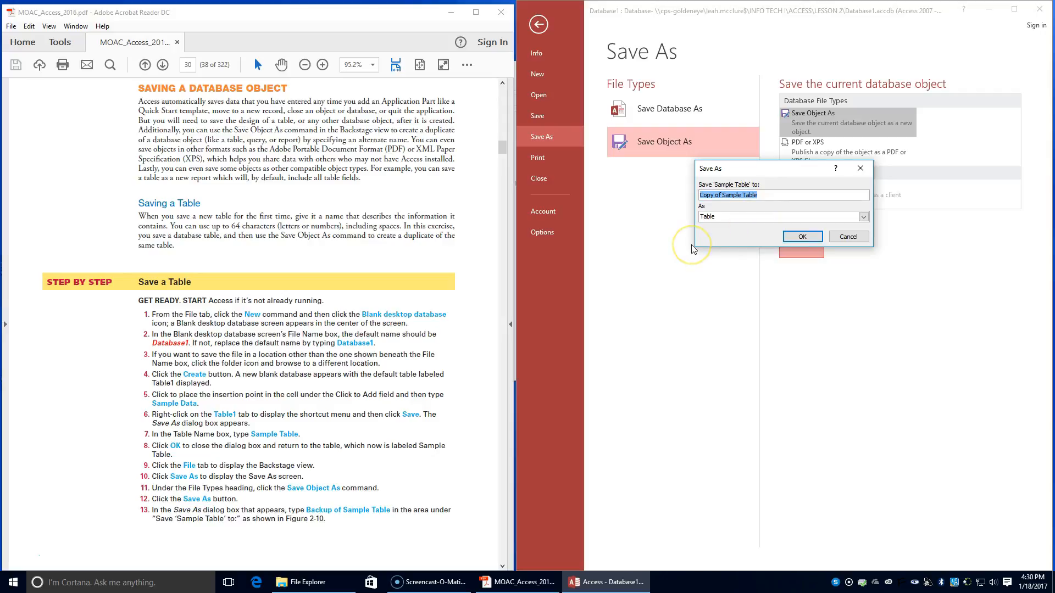
pyautogui.write('Backu')
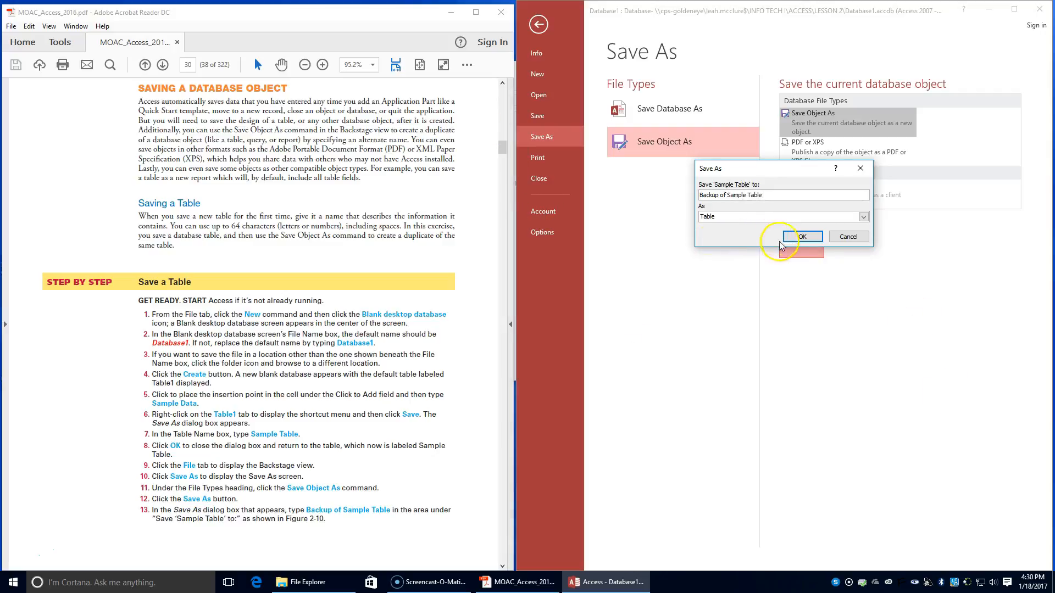
pyautogui.scroll(-6, 232, 371)
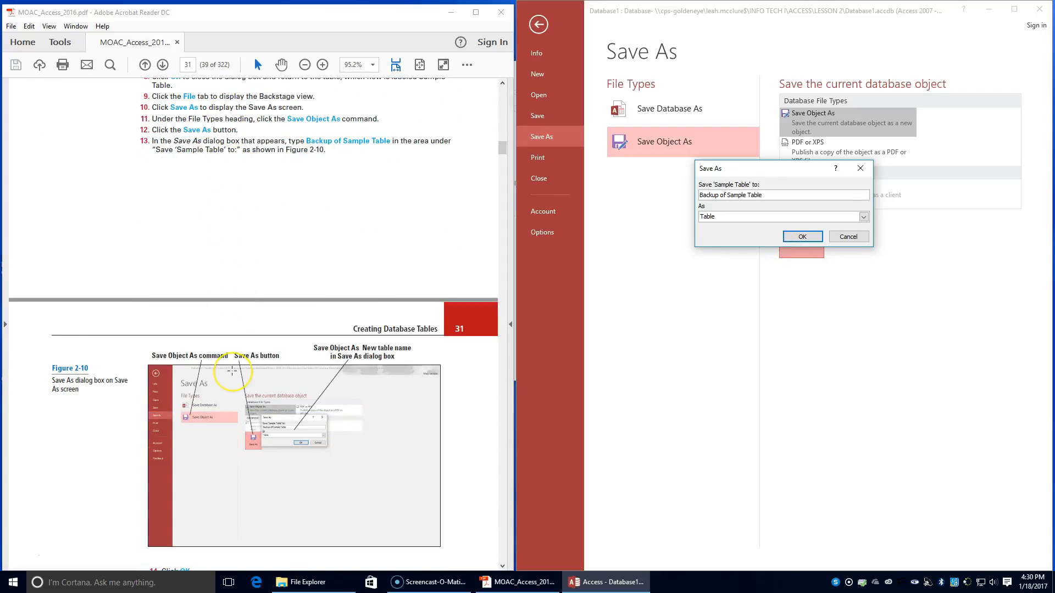
pyautogui.scroll(-3, 231, 372)
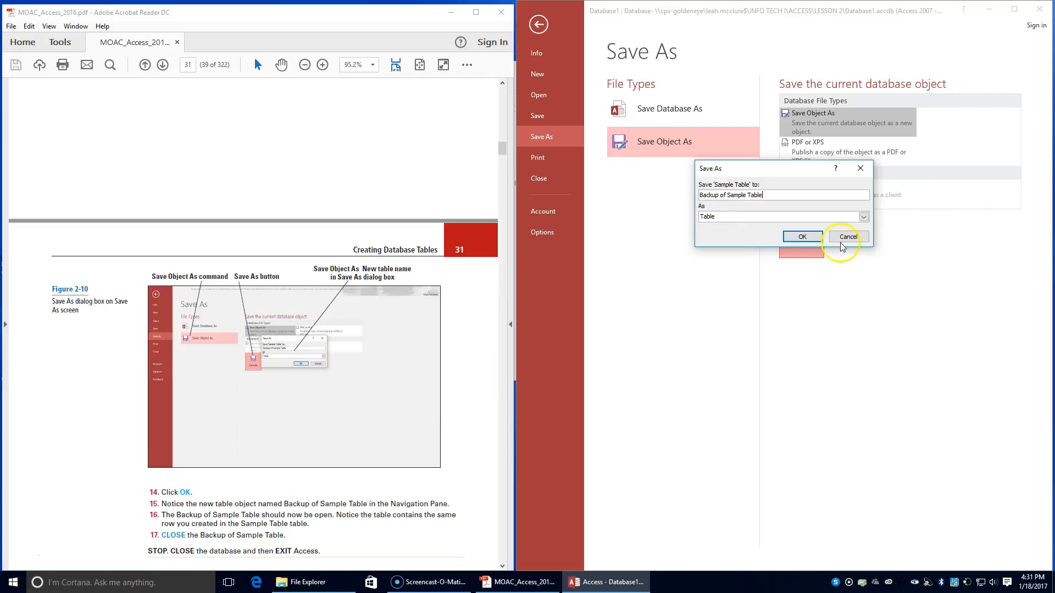
pyautogui.click(802, 236)
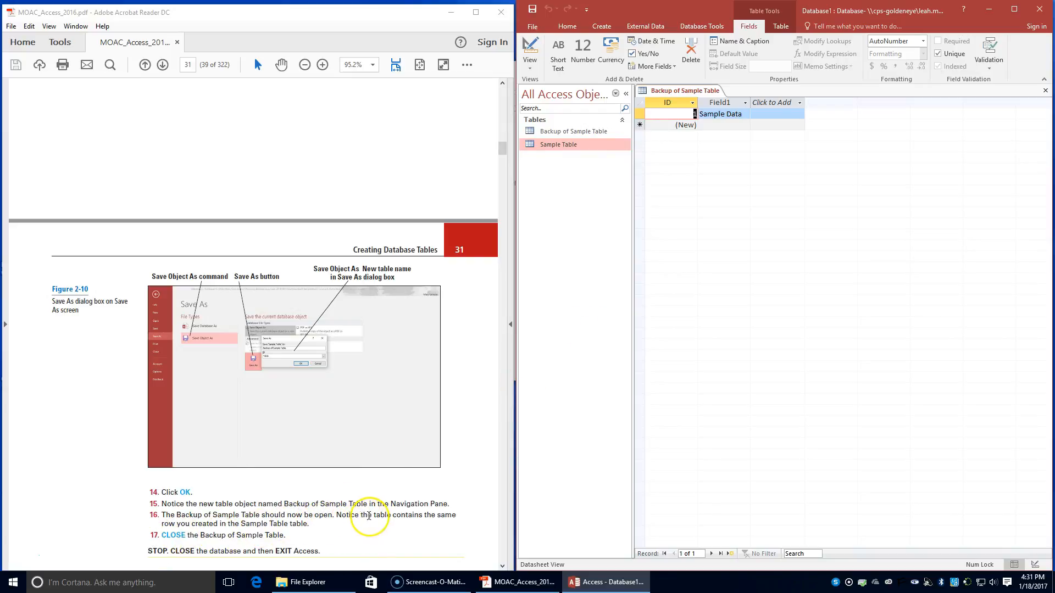
pyautogui.moveTo(177, 524); pyautogui.dragTo(302, 526)
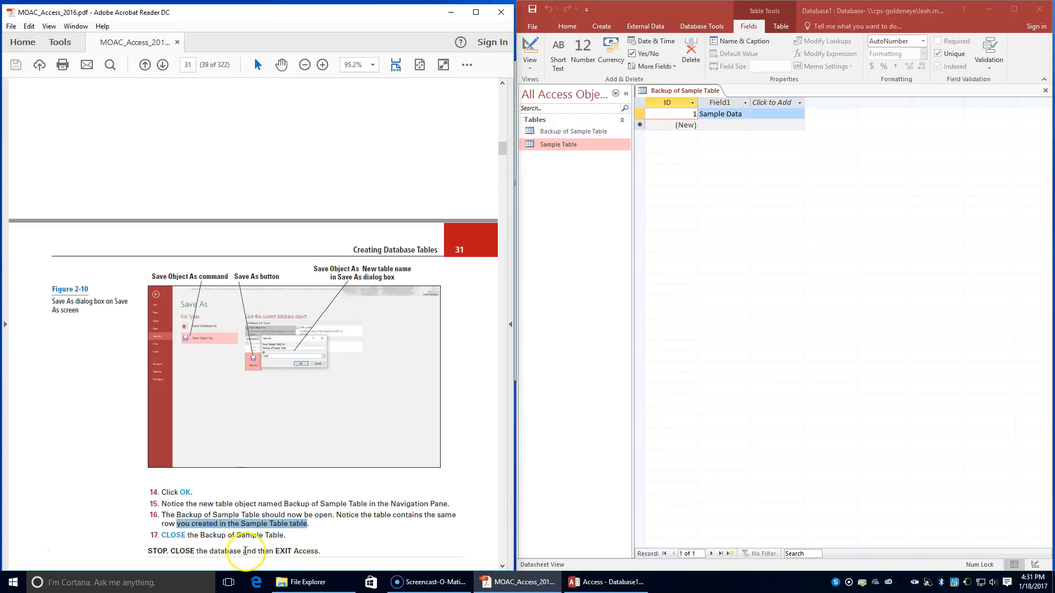
# Step: Review the textbook's steps for backing up a table on pages 30 and 31, and close the Backup of Sample Table
pyautogui.scroll(5, 247, 471)
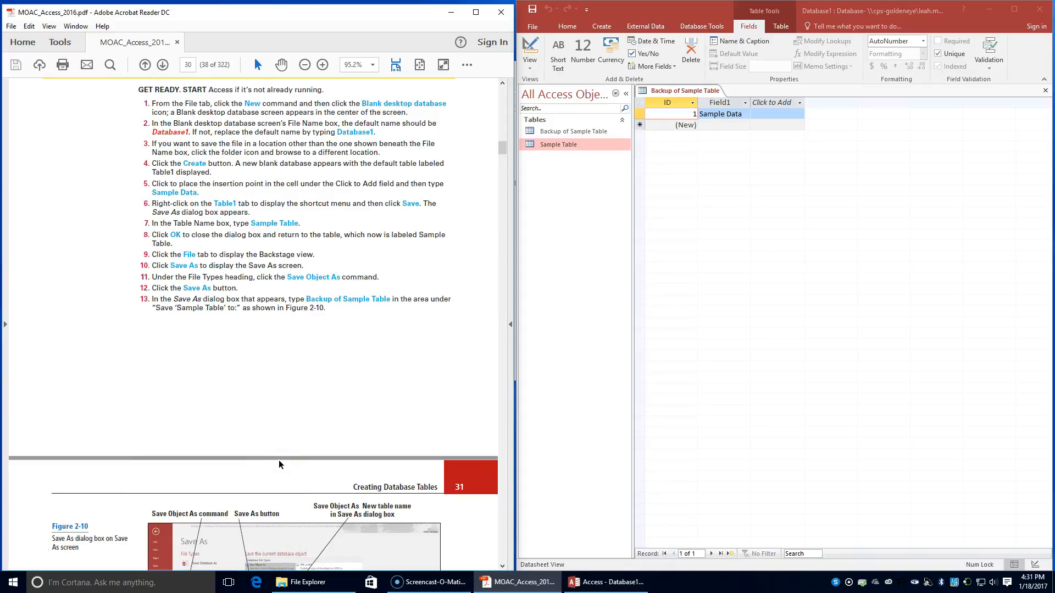
pyautogui.click(272, 479)
pyautogui.scroll(-8, 299, 461)
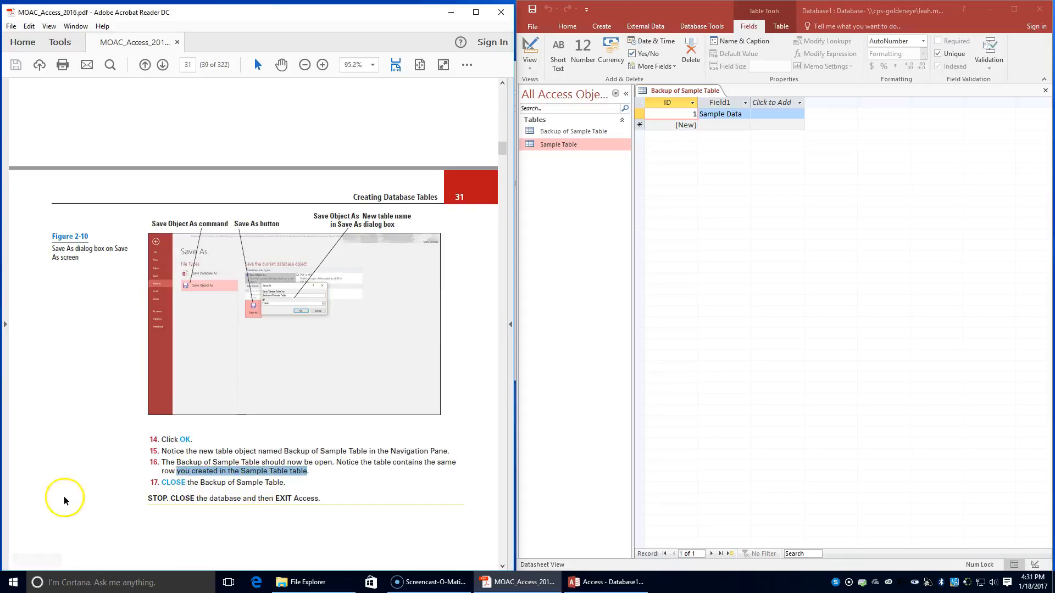
pyautogui.click(563, 133)
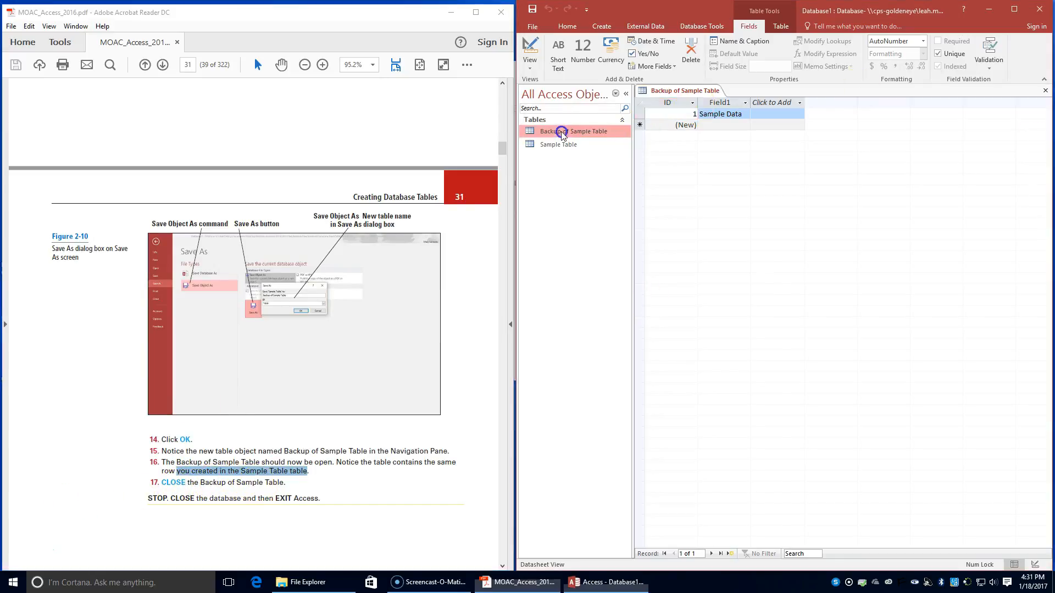
pyautogui.rightClick(687, 88)
pyautogui.click(713, 107)
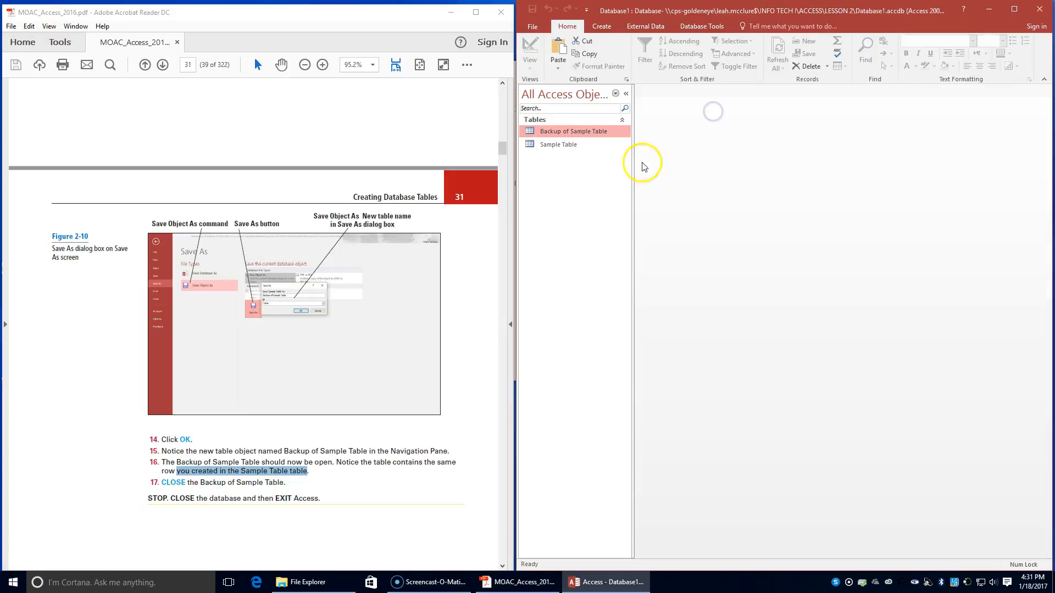
# Step: Close the Database1 database and exit Access, agreeing to empty the Clipboard
pyautogui.scroll(-2, 286, 456)
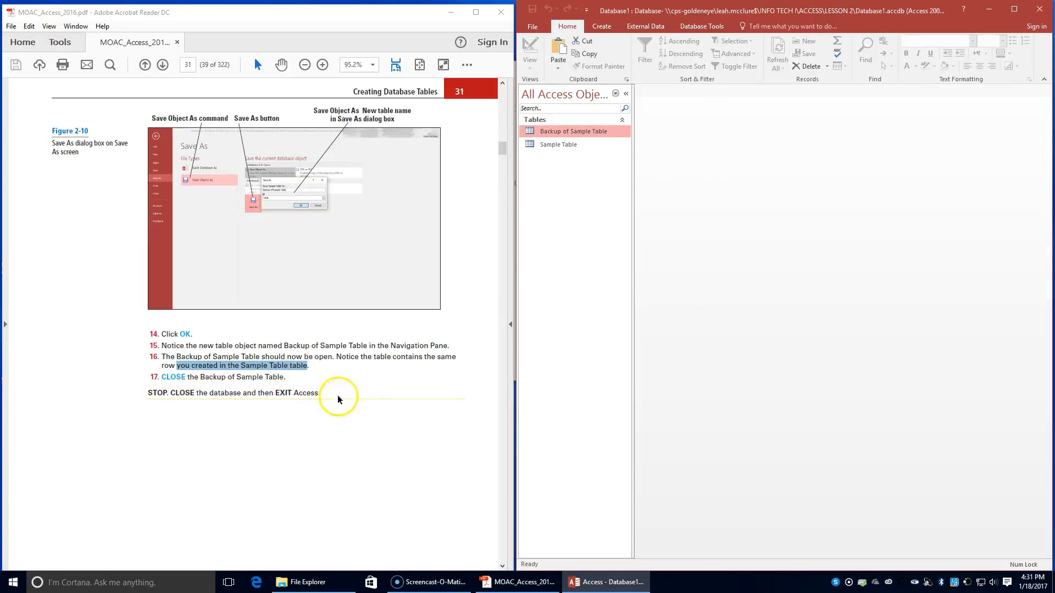
pyautogui.click(1044, 12)
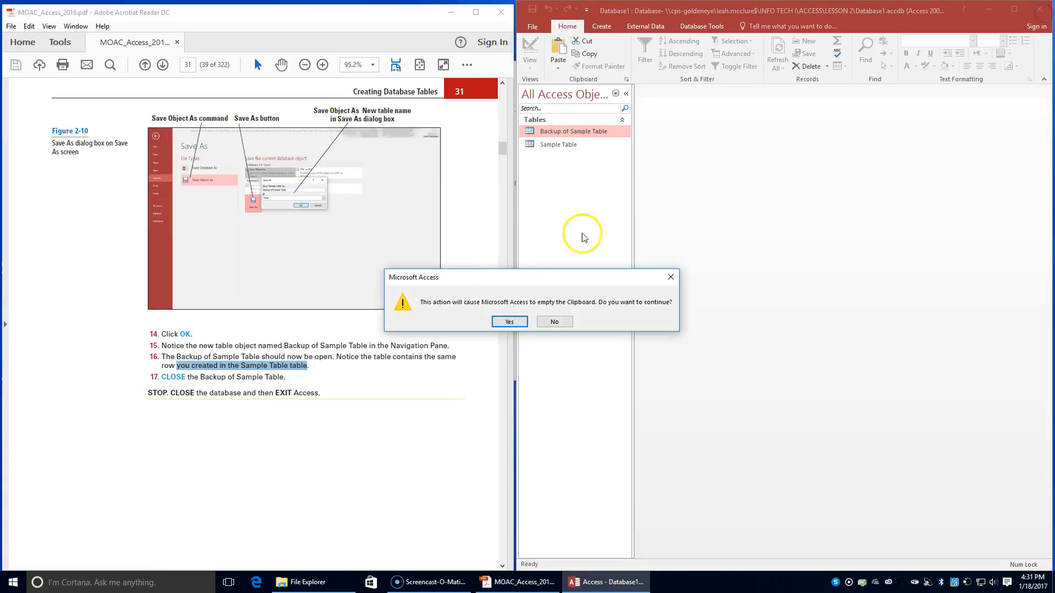
pyautogui.click(508, 322)
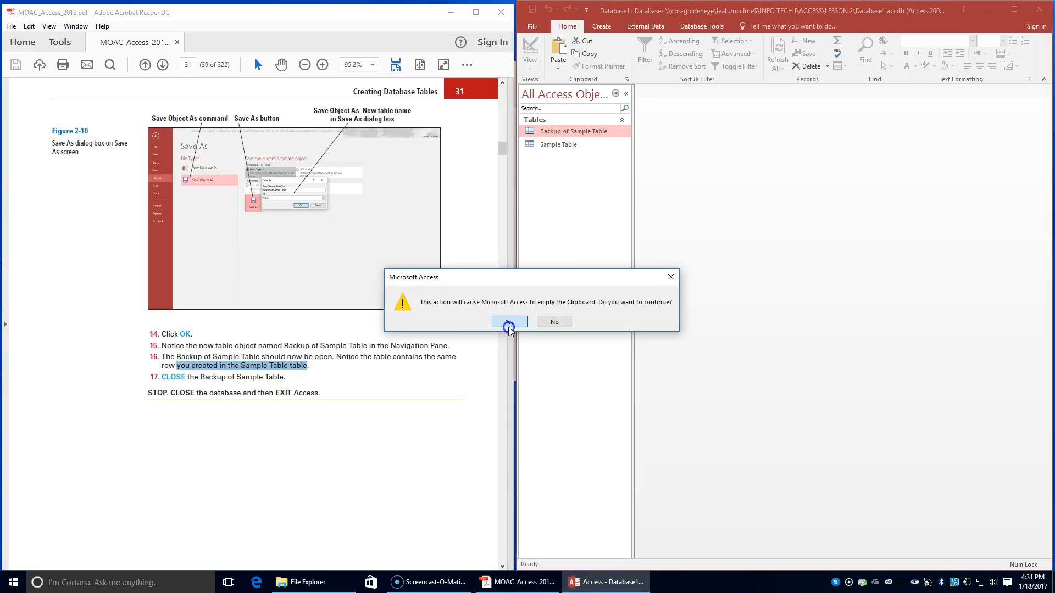
# Step: Look through the textbook's Lesson 2 Knowledge Assessment and Projects 2-1 and 2-2 on pages 32 to 34
pyautogui.scroll(-1, 232, 477)
pyautogui.scroll(-8, 234, 478)
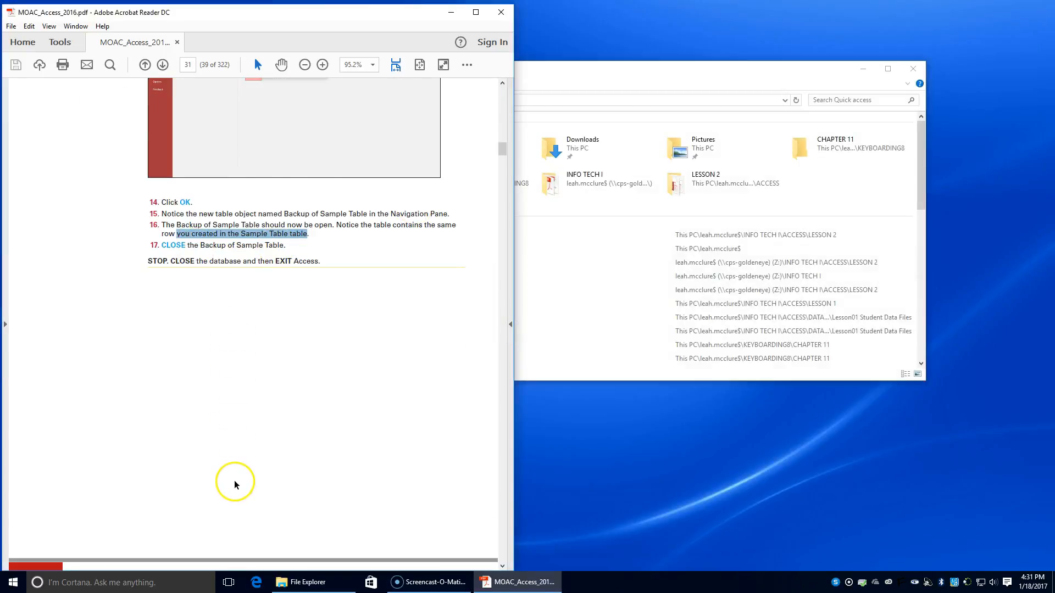
pyautogui.scroll(-3, 236, 481)
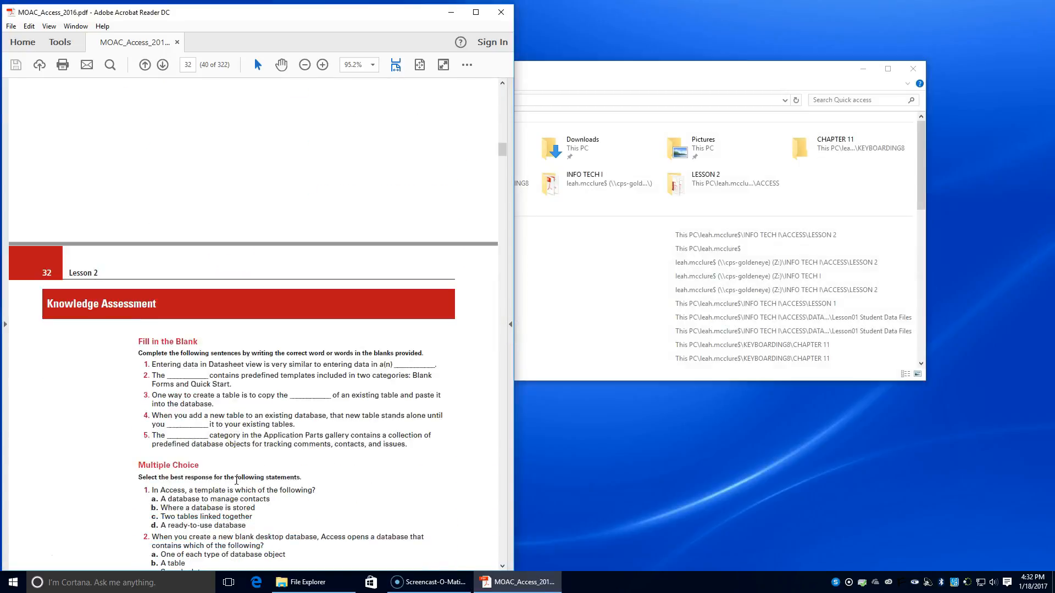
pyautogui.scroll(-14, 169, 486)
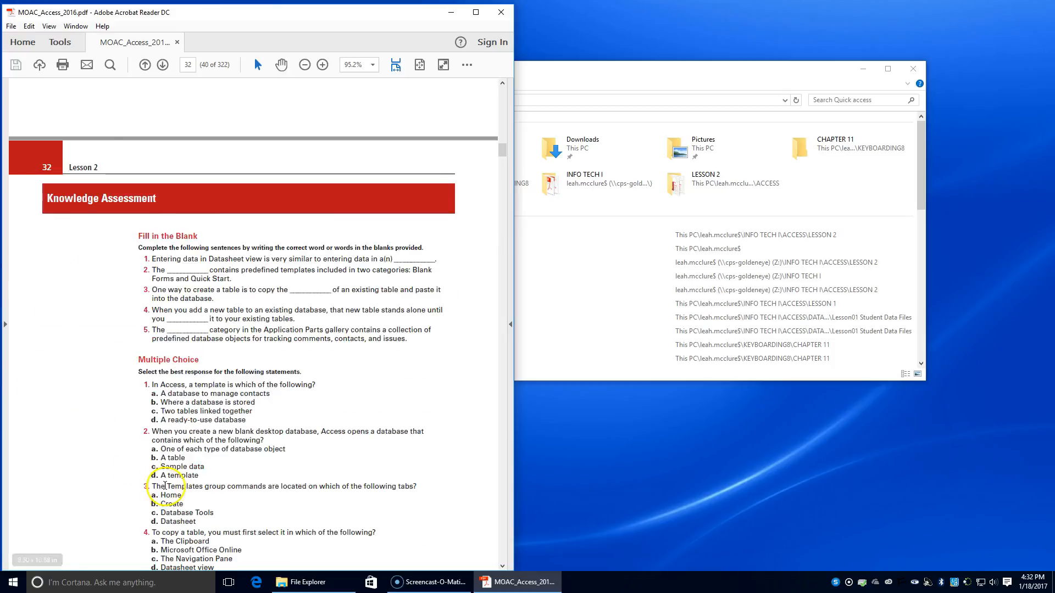
pyautogui.scroll(-6, 169, 486)
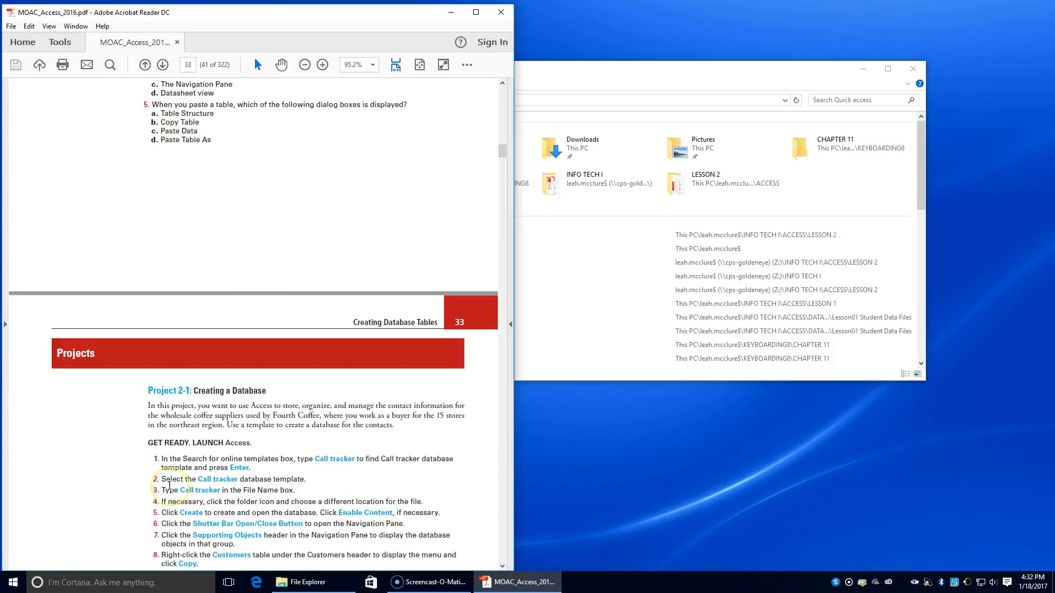
pyautogui.scroll(-2, 169, 485)
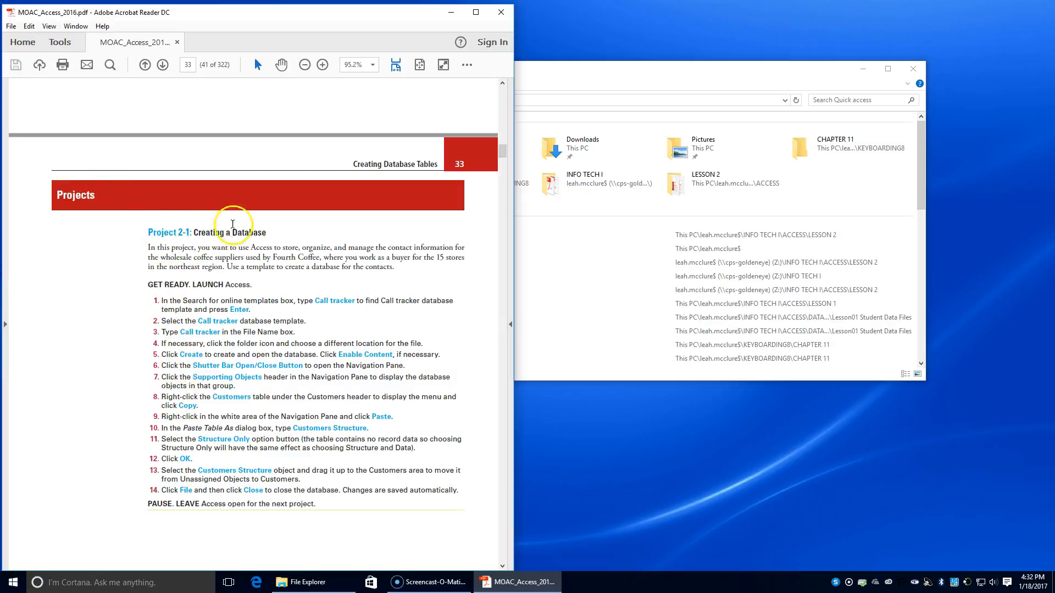
pyautogui.scroll(-12, 230, 353)
pyautogui.scroll(-4, 230, 353)
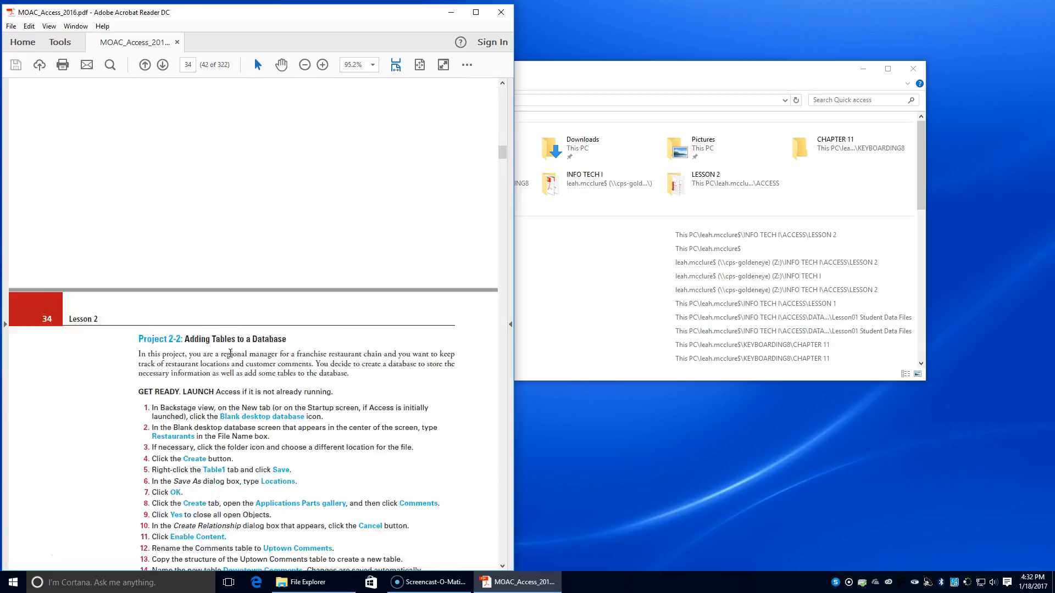
pyautogui.scroll(-4, 269, 352)
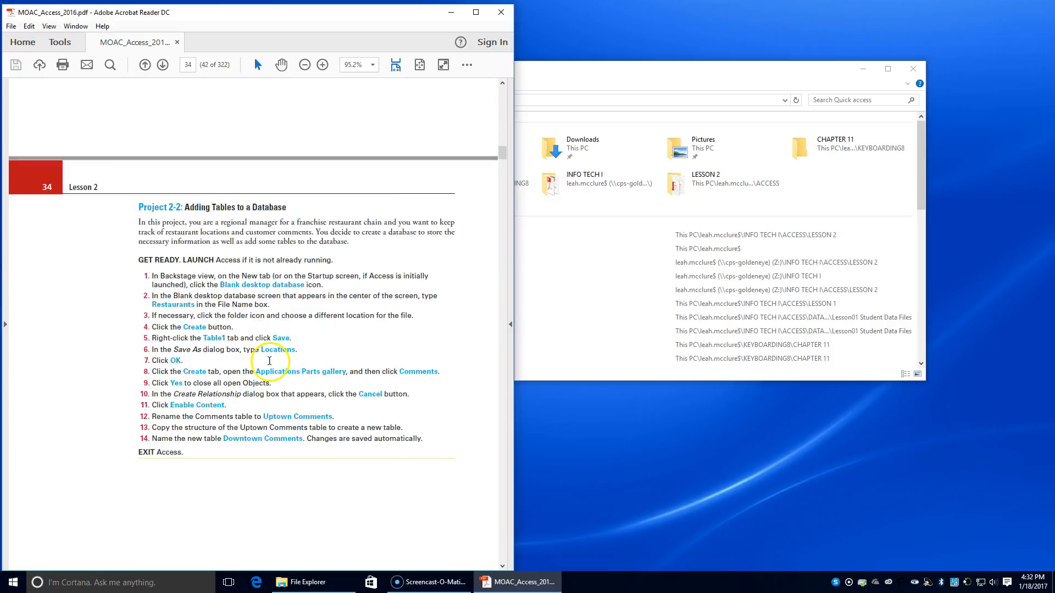